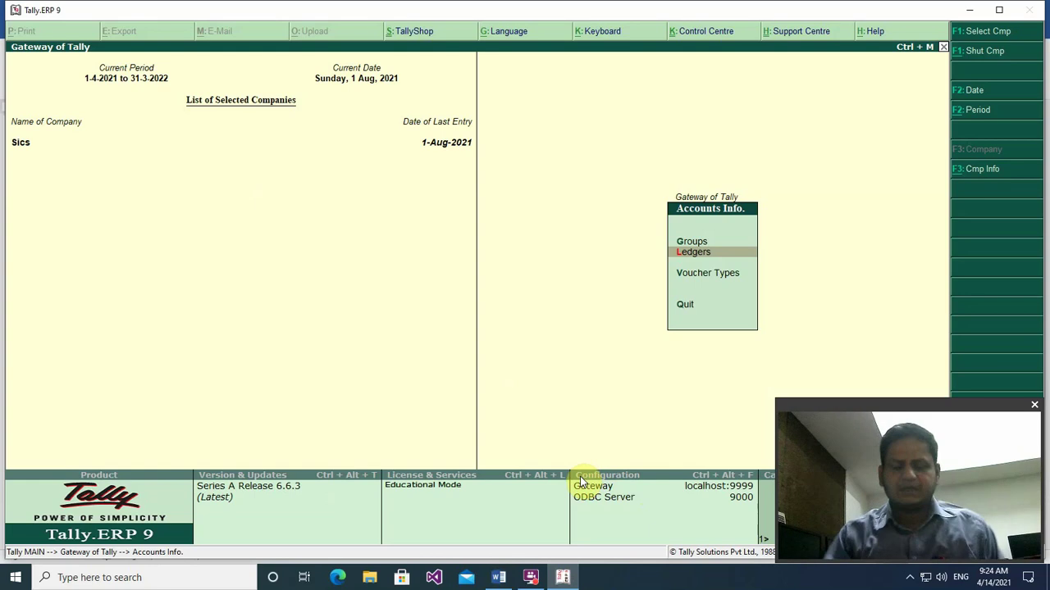
Step: Start creating a single ledger and name it Computer for Office, without an alias
{"action": "key", "text": "Return"}
{"action": "key", "text": "Return"}
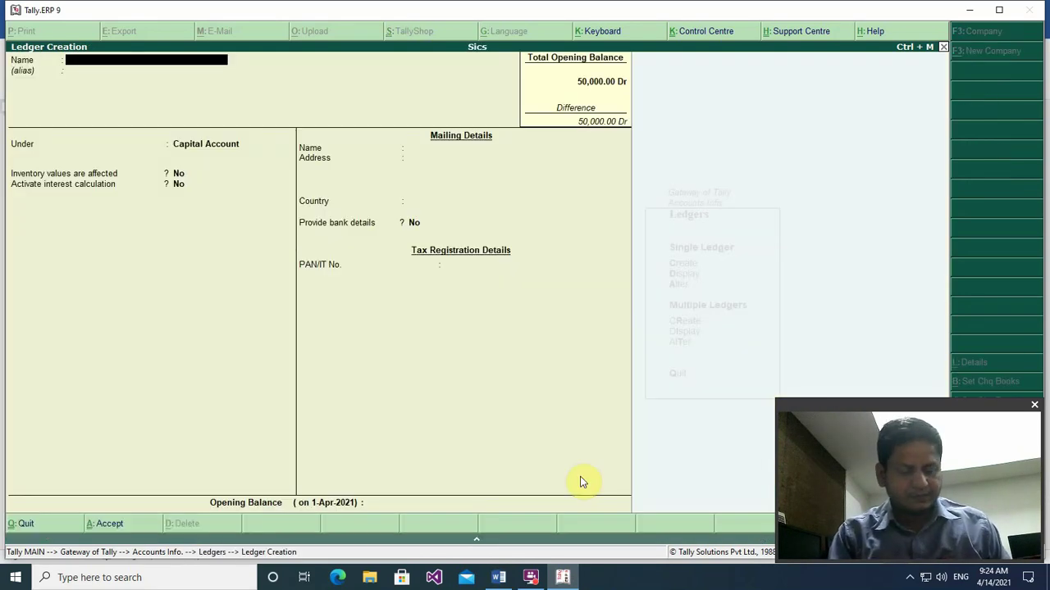
{"action": "type", "text": "Computer"}
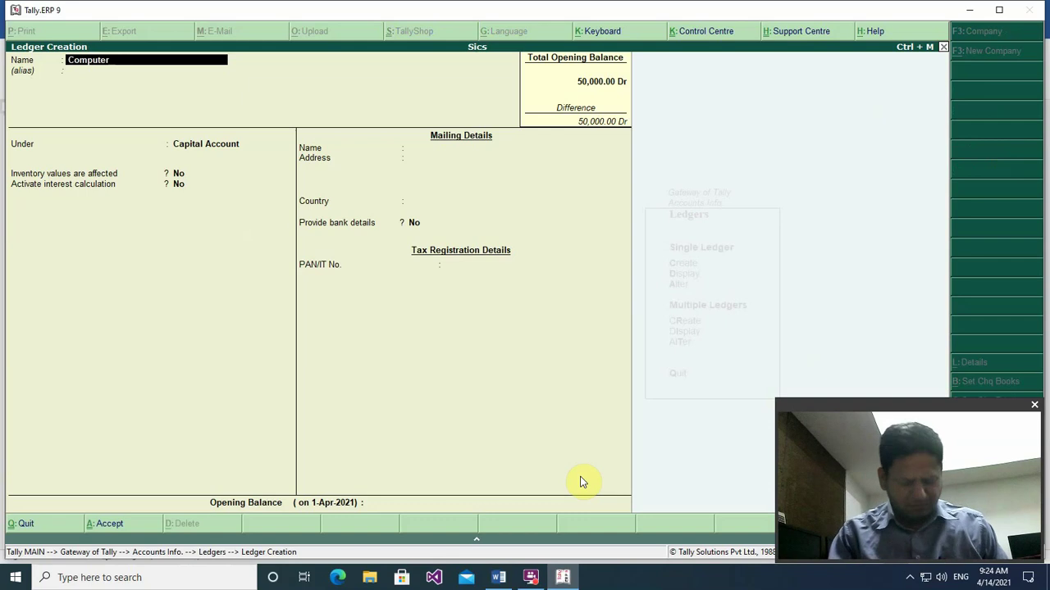
{"action": "type", "text": "for "}
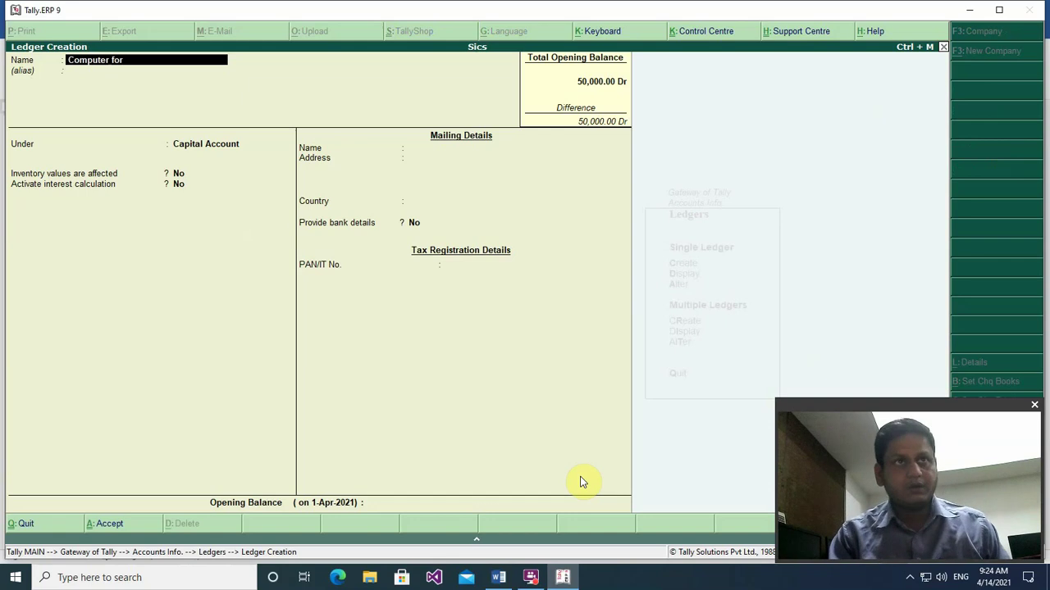
{"action": "type", "text": "Off"}
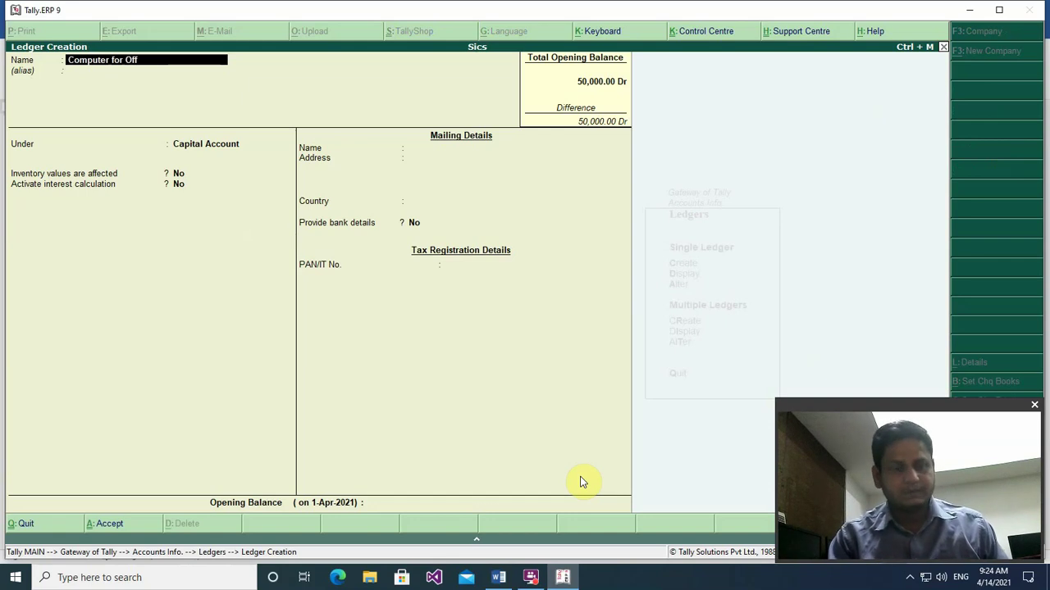
{"action": "type", "text": "ice"}
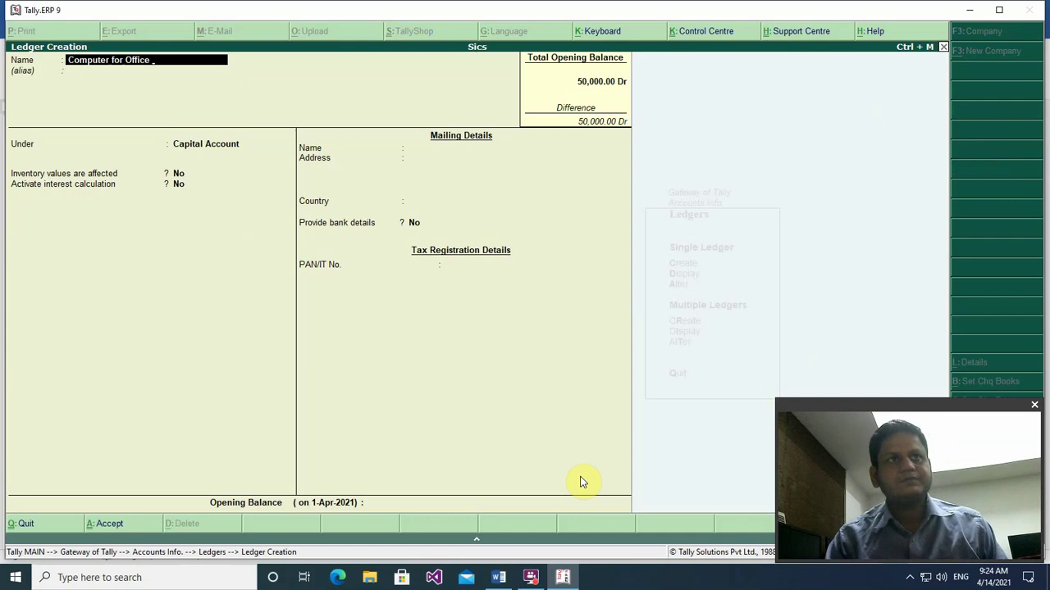
{"action": "key", "text": "Return"}
{"action": "key", "text": "Return"}
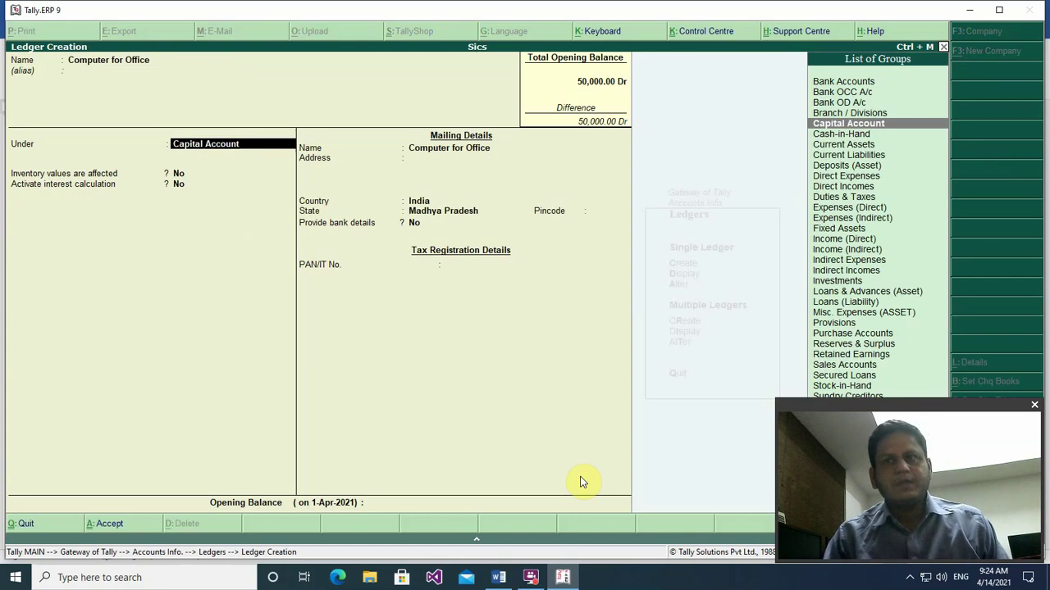
Step: Place the new ledger under Fixed Assets, keep the remaining default details and save it
{"action": "type", "text": "fix"}
{"action": "key", "text": "Return"}
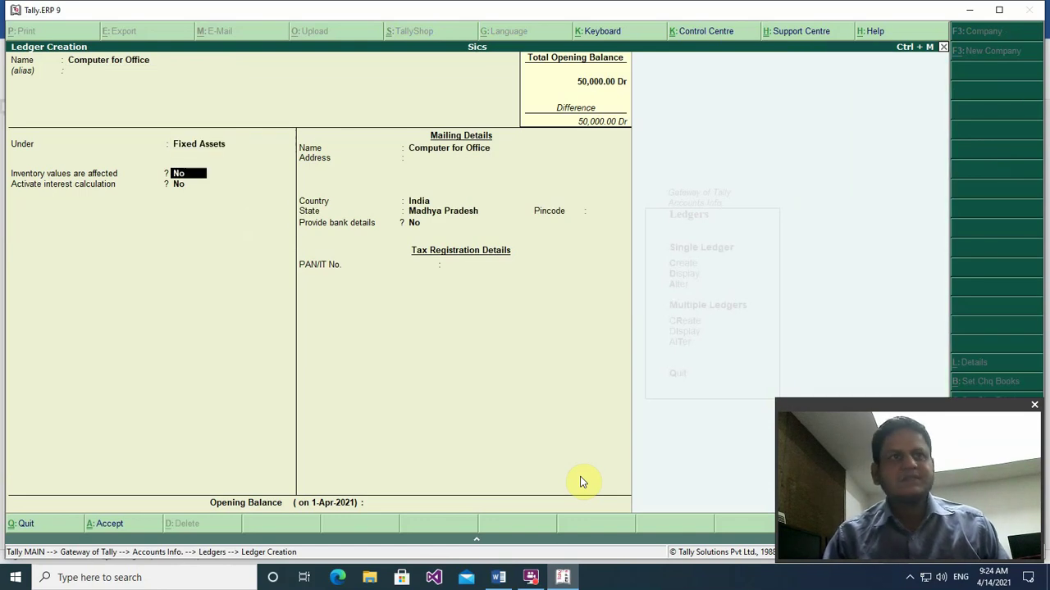
{"action": "key", "text": "Return"}
{"action": "key", "text": "Return"}
{"action": "key", "text": "Return"}
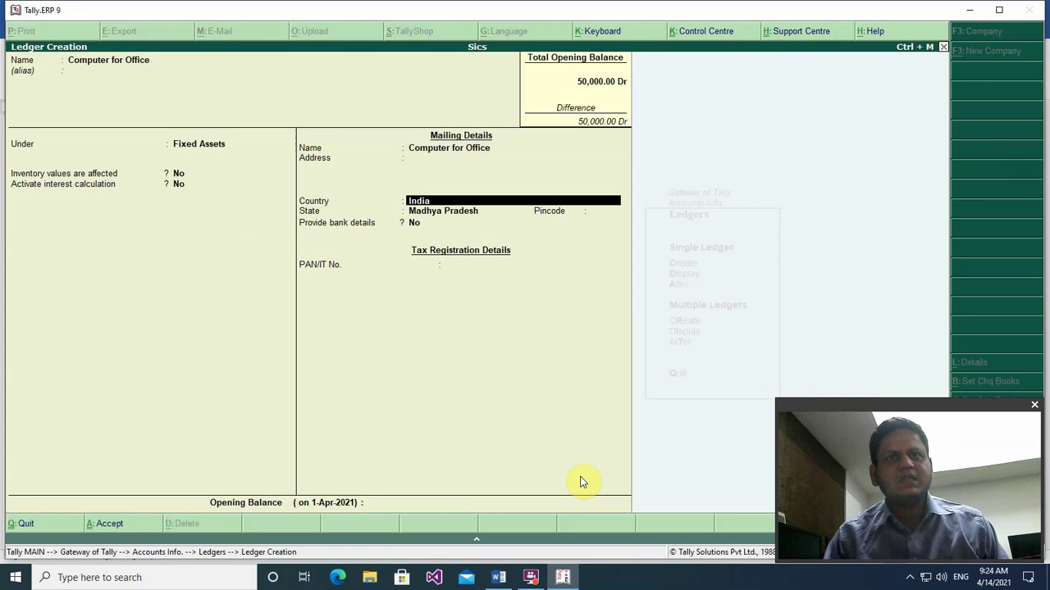
{"action": "key", "text": "Return"}
{"action": "key", "text": "Return"}
{"action": "key", "text": "Return"}
{"action": "key", "text": "Return"}
{"action": "key", "text": "Return"}
{"action": "key", "text": "Return"}
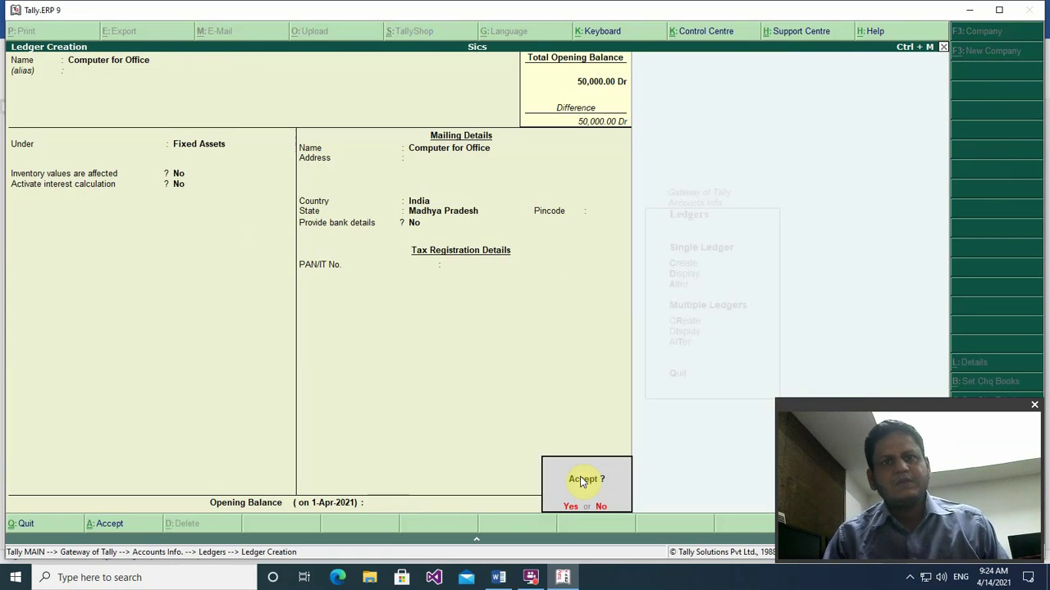
{"action": "left_click", "coordinate": [580, 482]}
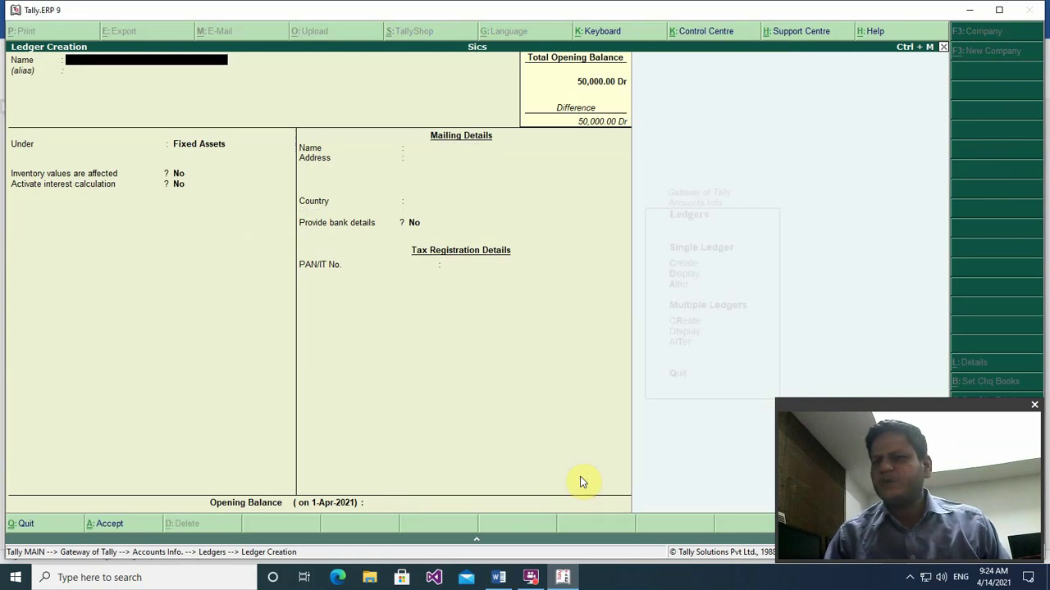
Step: Leave ledger creation, return to the Gateway of Tally and open a new Journal accounting voucher
{"action": "key", "text": "Escape"}
{"action": "left_click", "coordinate": [581, 481]}
{"action": "key", "text": "Escape"}
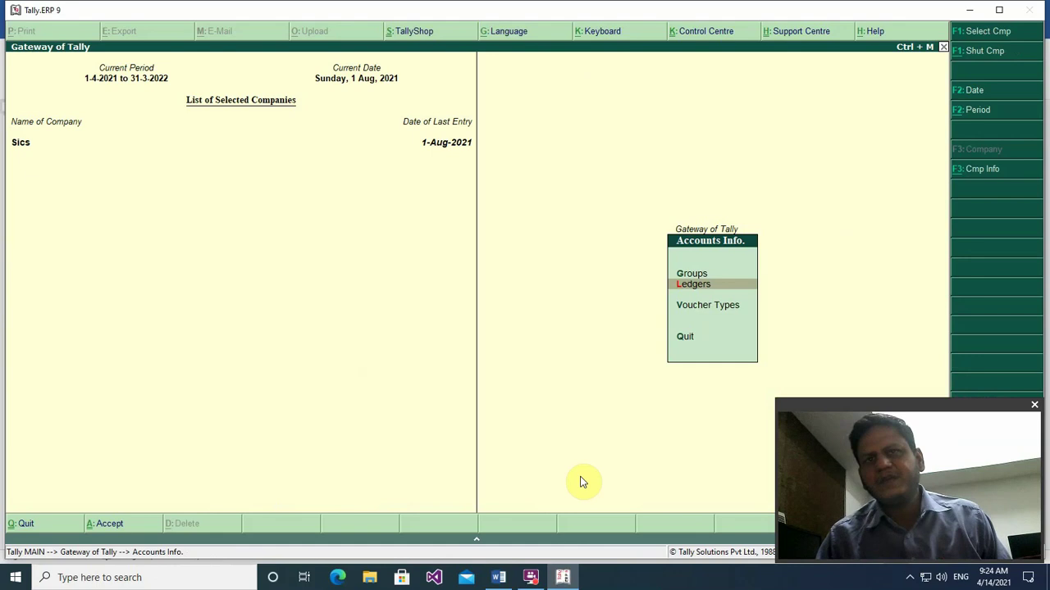
{"action": "key", "text": "Escape"}
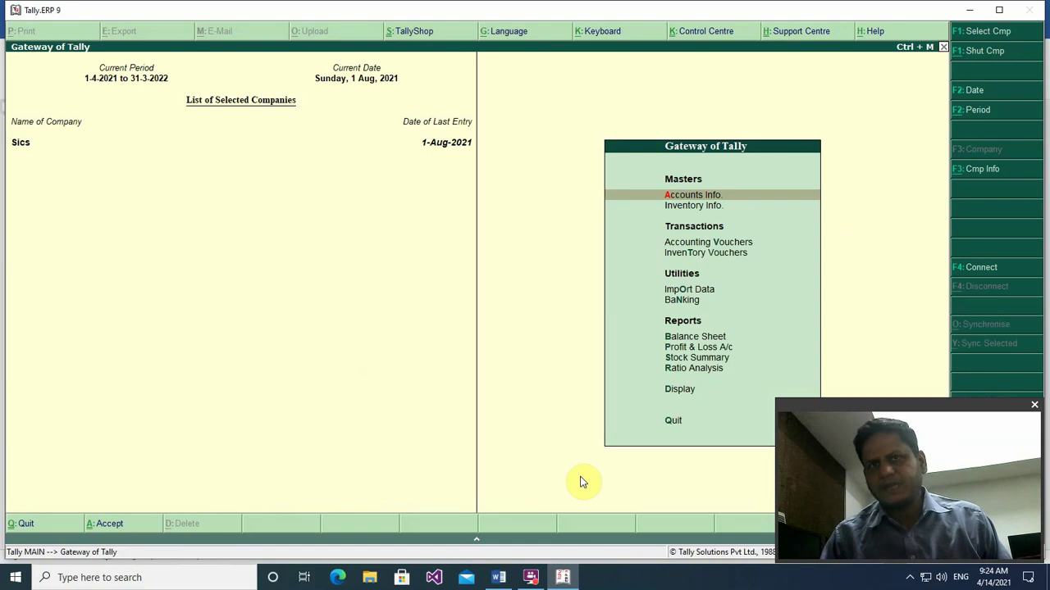
{"action": "key", "text": "Down"}
{"action": "key", "text": "Down"}
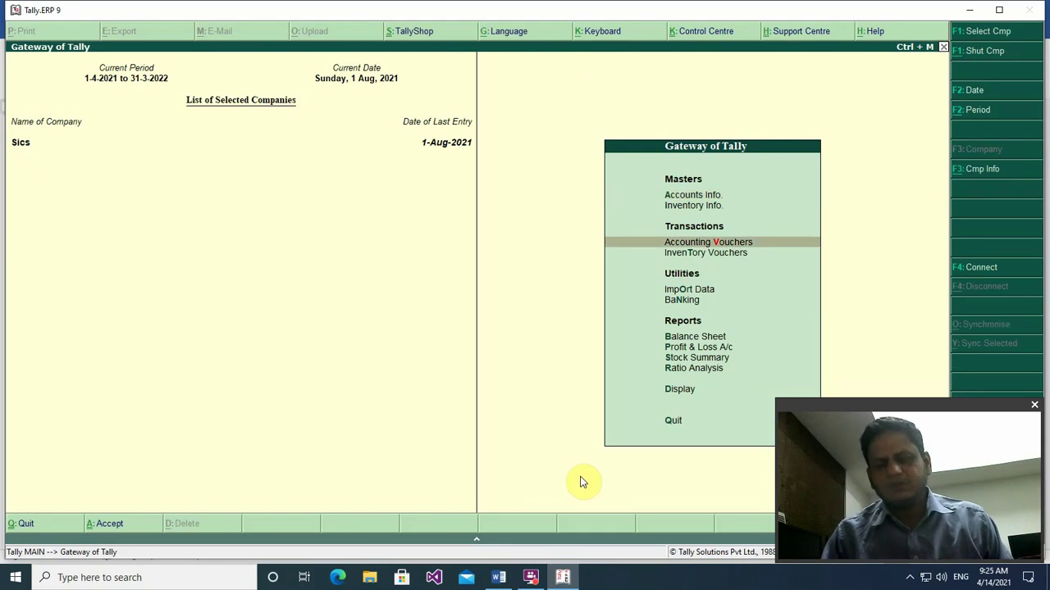
{"action": "key", "text": "Return"}
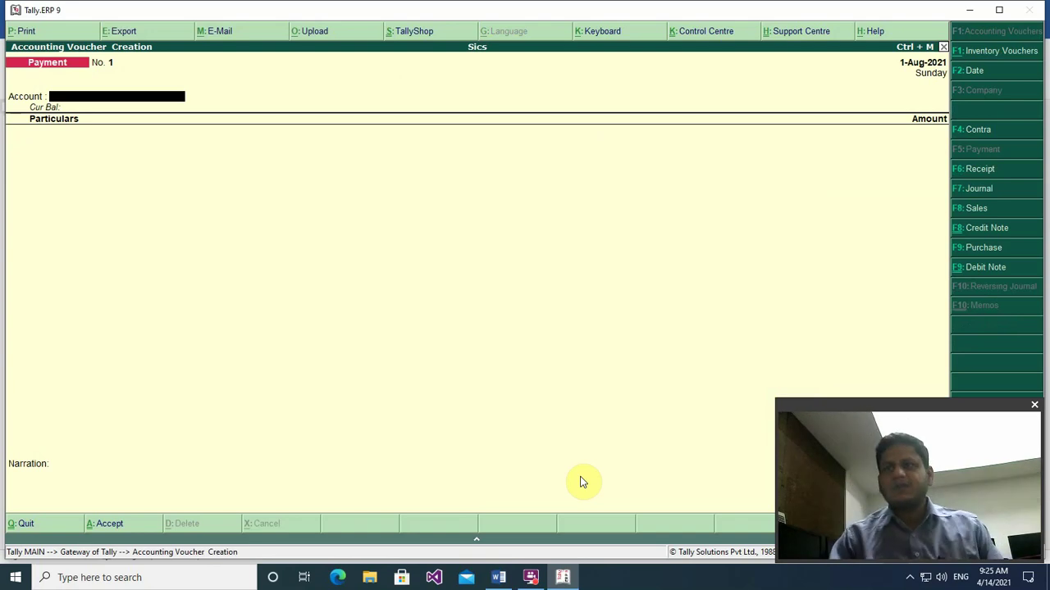
{"action": "key", "text": "F7"}
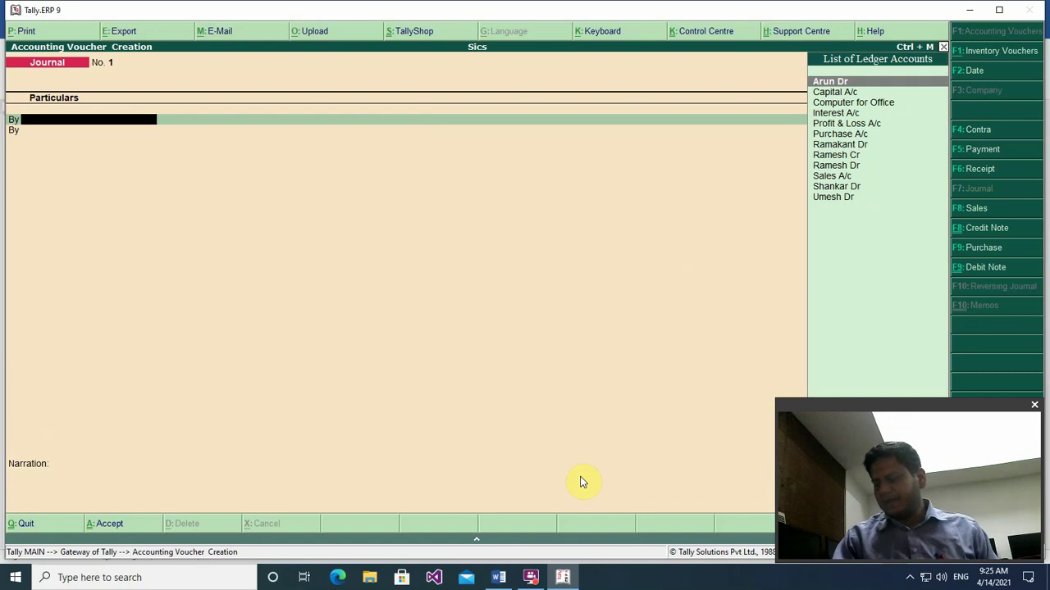
Step: Debit the Computer for Office ledger with 15000 on the journal's first line
{"action": "key", "text": "Down"}
{"action": "key", "text": "Down"}
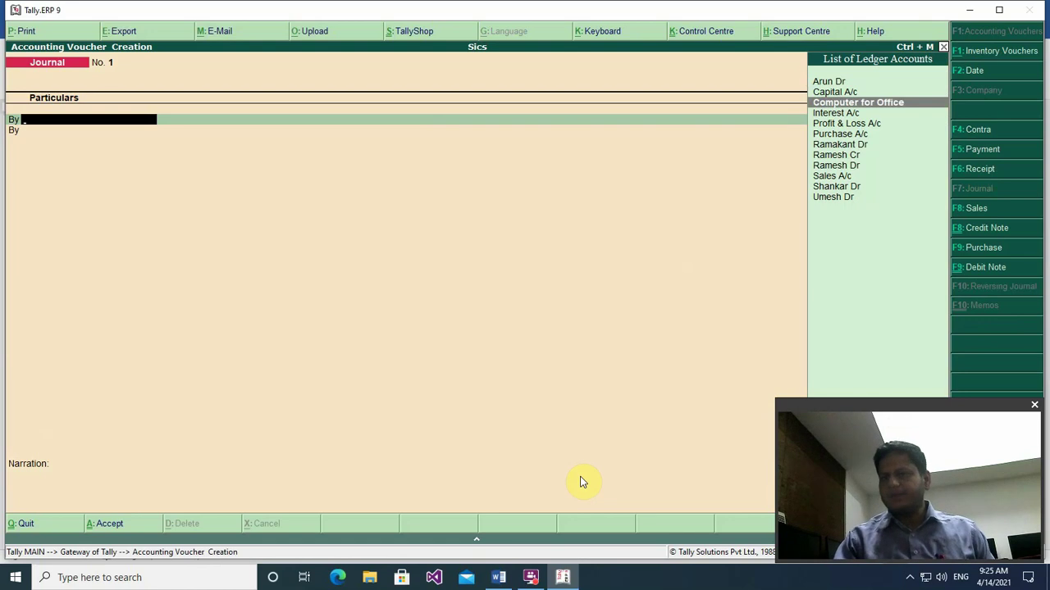
{"action": "key", "text": "Return"}
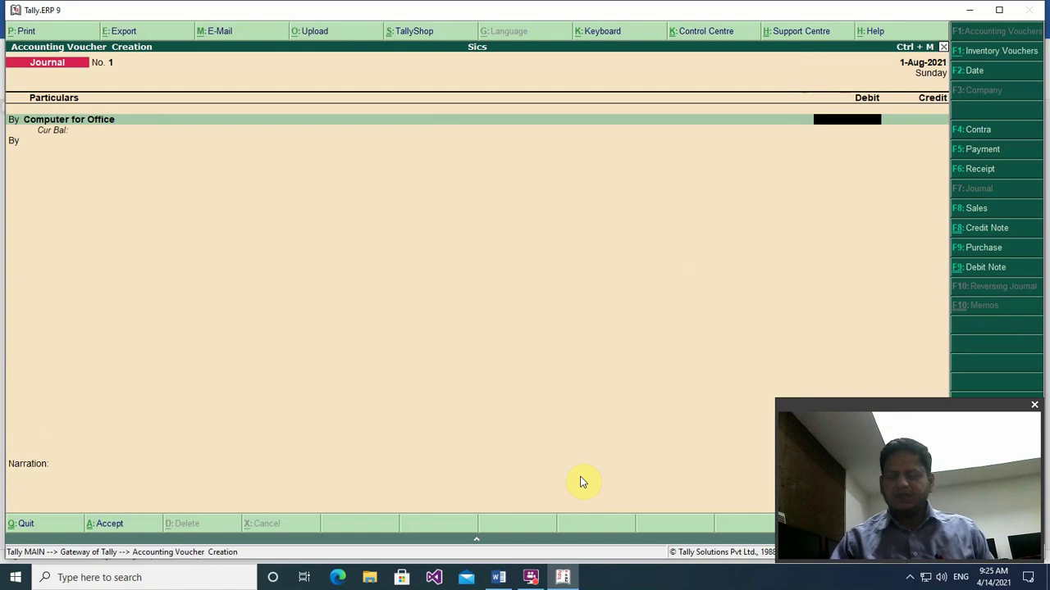
{"action": "type", "text": "15000"}
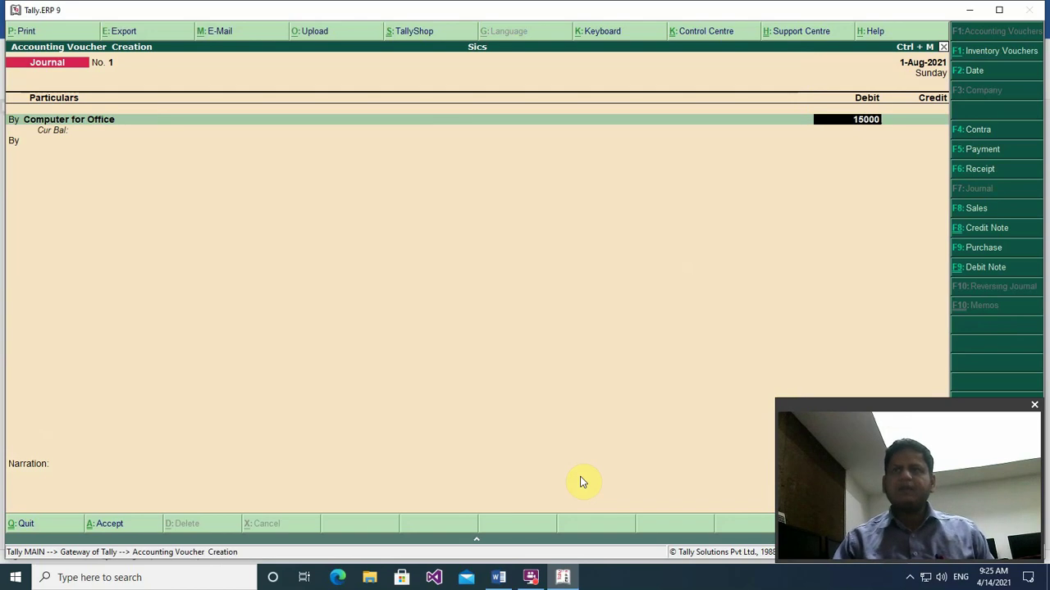
{"action": "key", "text": "Return"}
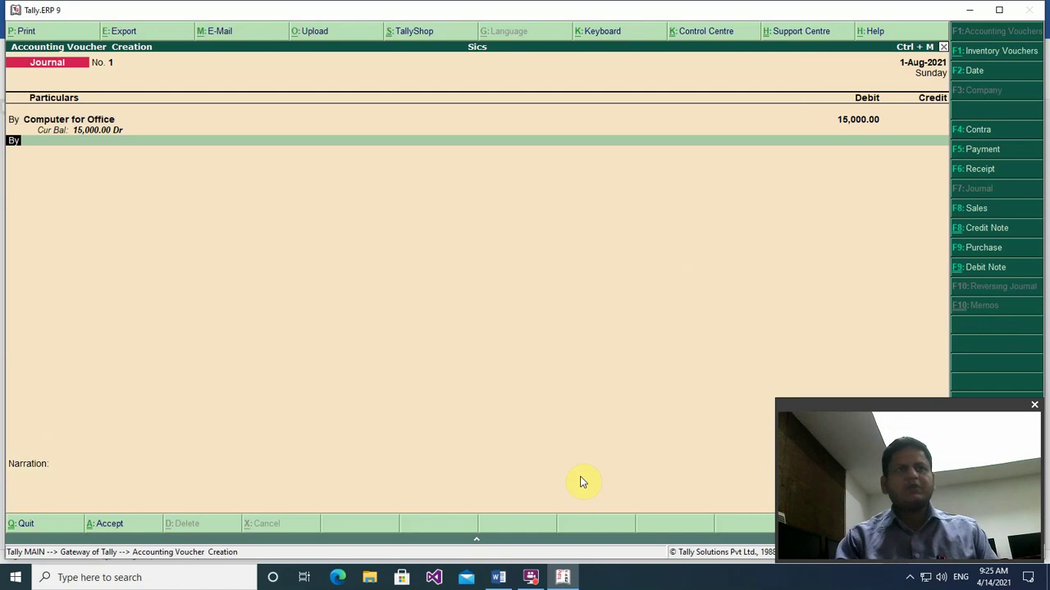
Step: Add the creditor's ledger marked Cr as a second By line in the journal, with a debit of 15000
{"action": "key", "text": "Return"}
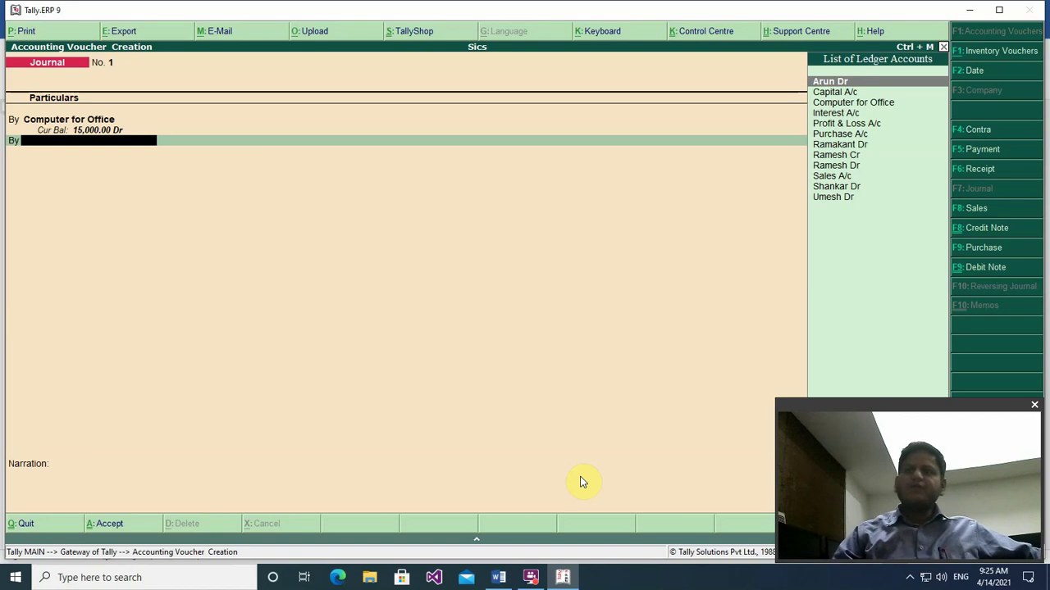
{"action": "key", "text": "Down"}
{"action": "key", "text": "Down"}
{"action": "key", "text": "Down"}
{"action": "key", "text": "Down"}
{"action": "key", "text": "Down"}
{"action": "key", "text": "Down"}
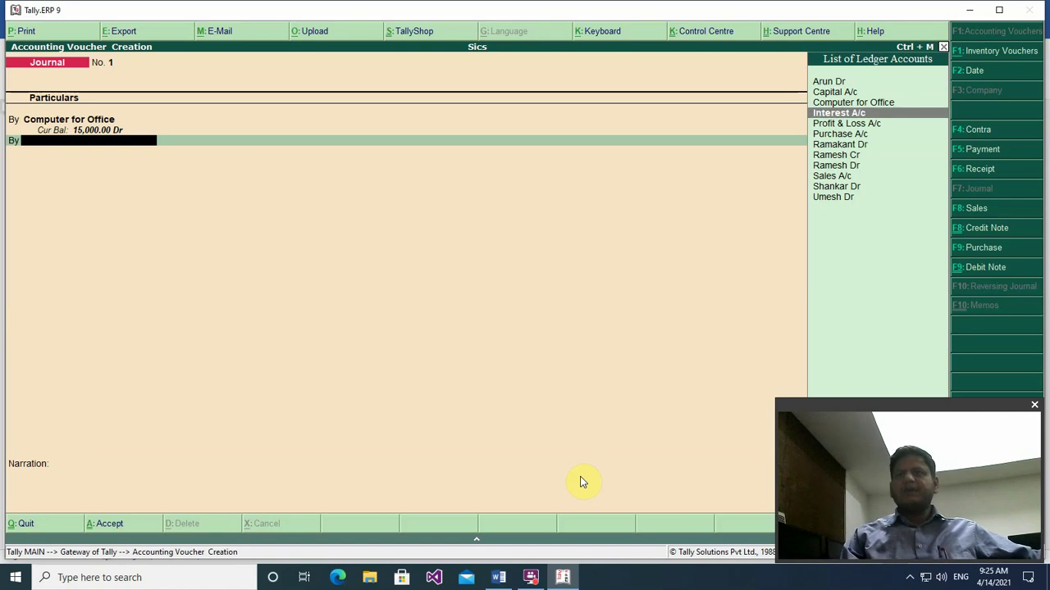
{"action": "key", "text": "Down"}
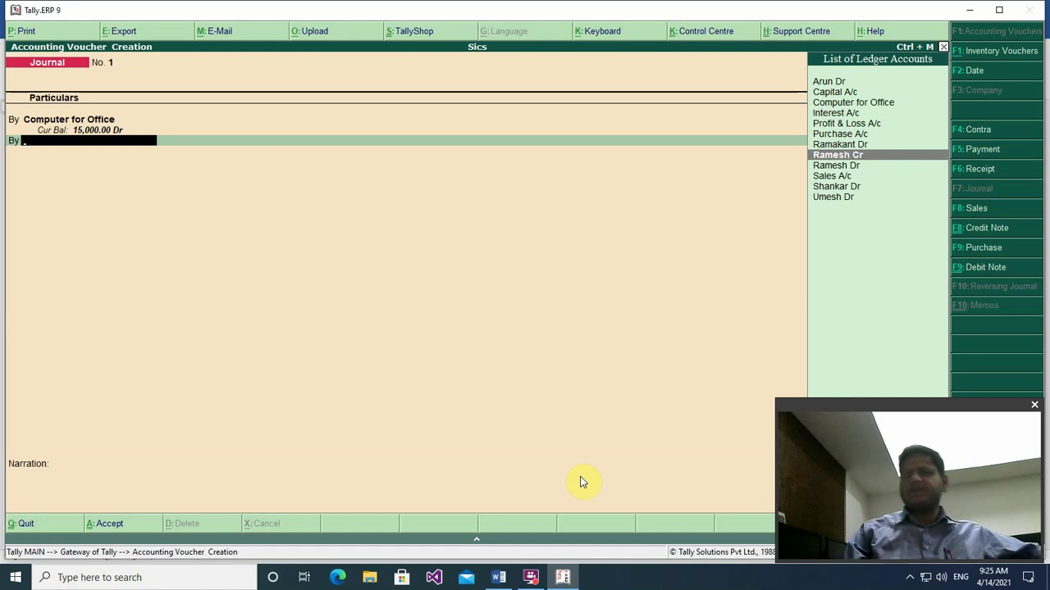
{"action": "key", "text": "Return"}
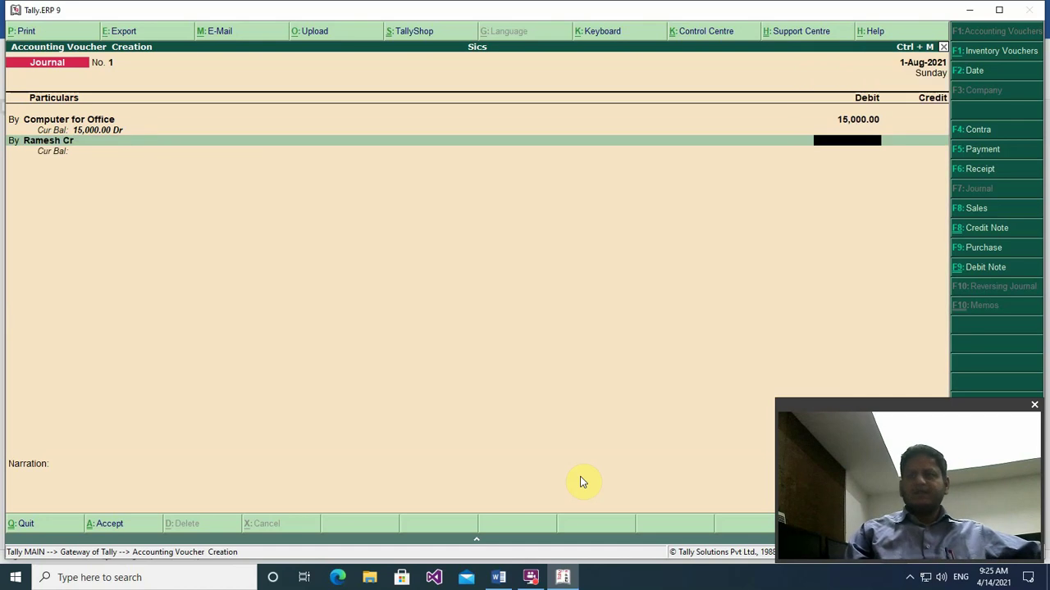
{"action": "type", "text": "15000"}
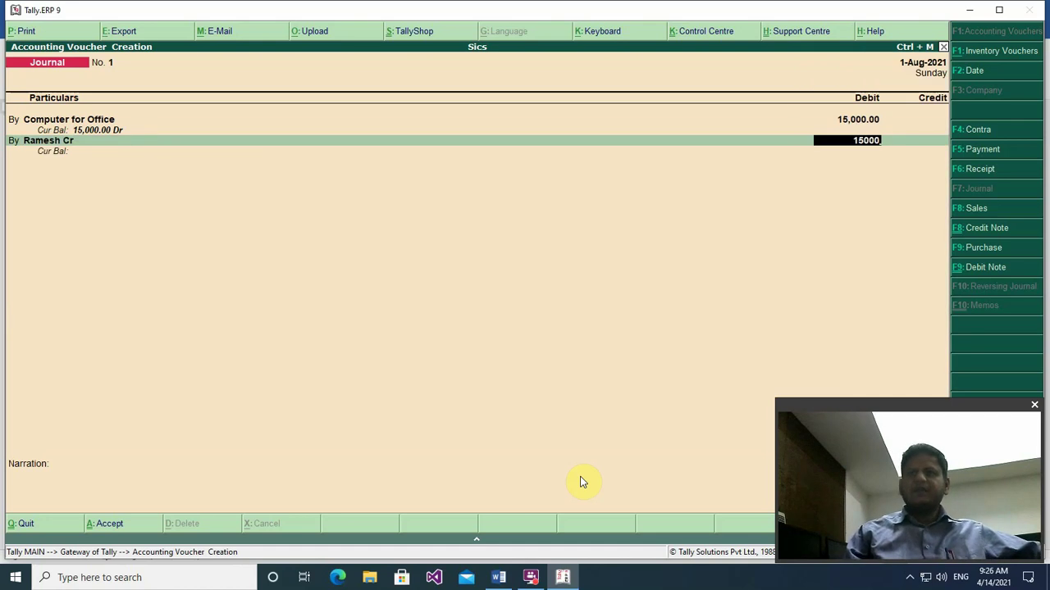
{"action": "key", "text": "Return"}
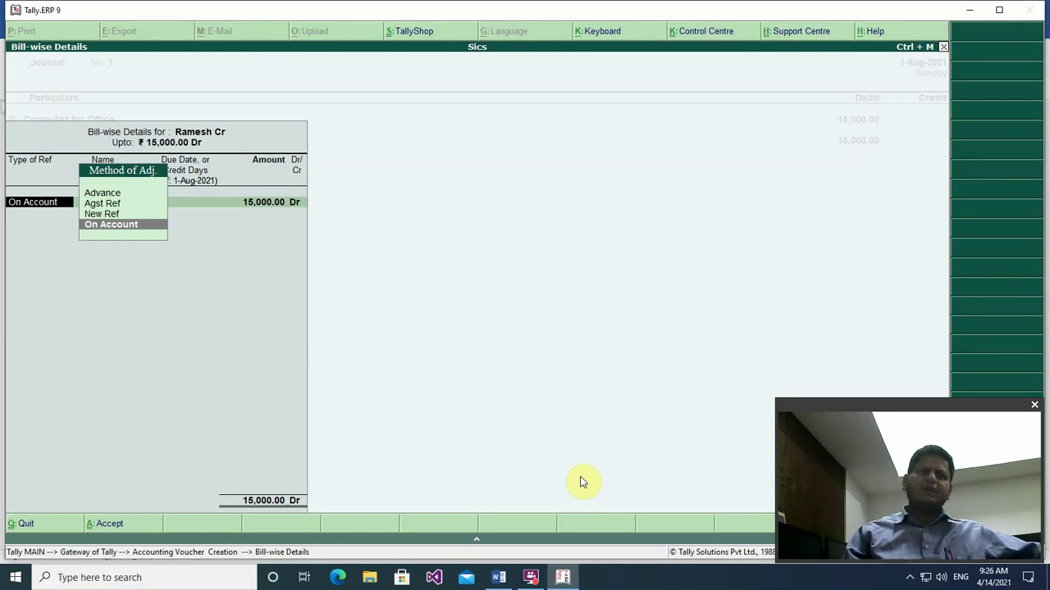
Step: Allocate the creditor's 15000 debit to a New Ref named 1 in the bill-wise details
{"action": "key", "text": "Up"}
{"action": "key", "text": "Return"}
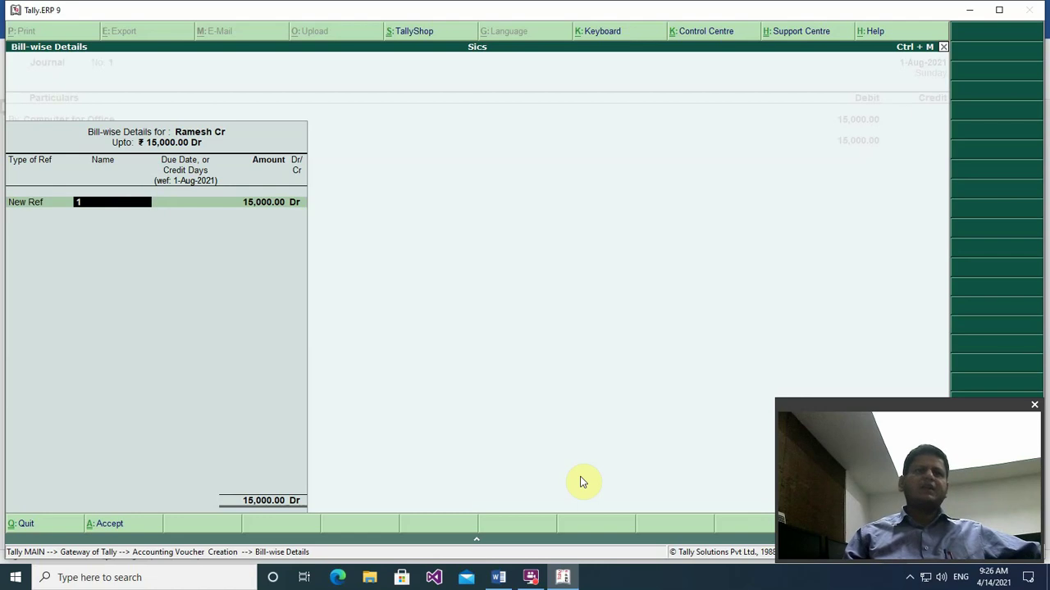
{"action": "key", "text": "Return"}
{"action": "key", "text": "Return"}
{"action": "key", "text": "Return"}
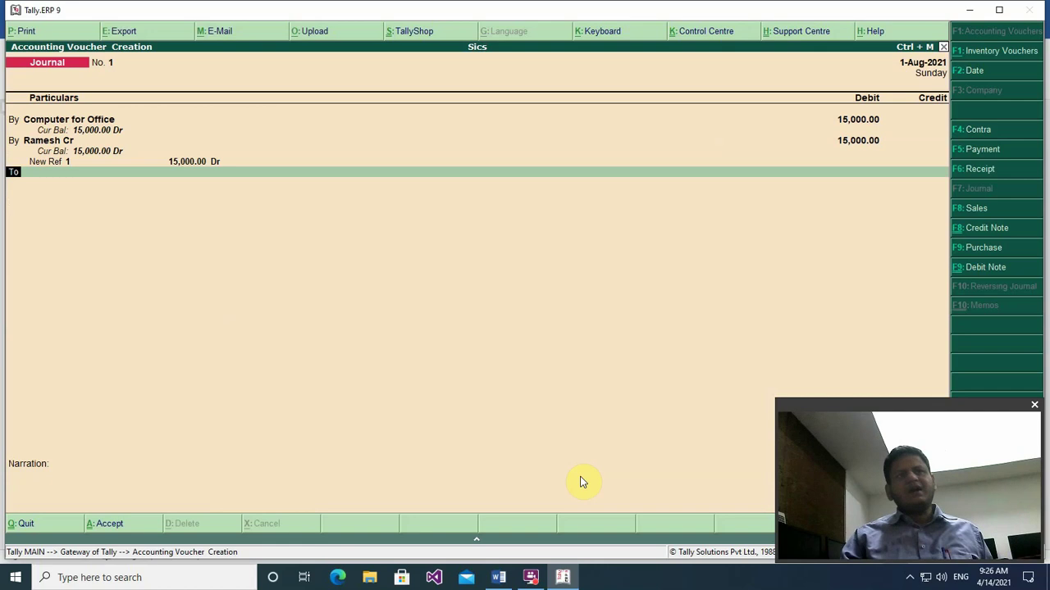
Step: Go back to the creditor's line in the journal and change it from By to To
{"action": "key", "text": "Return"}
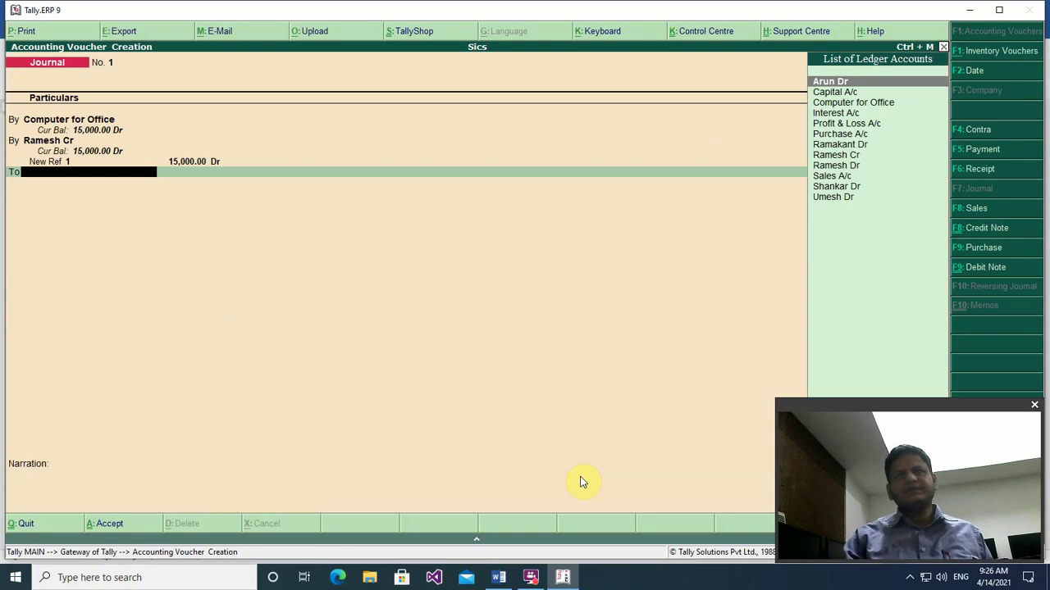
{"action": "key", "text": "BackSpace"}
{"action": "key", "text": "BackSpace"}
{"action": "key", "text": "BackSpace"}
{"action": "key", "text": "BackSpace"}
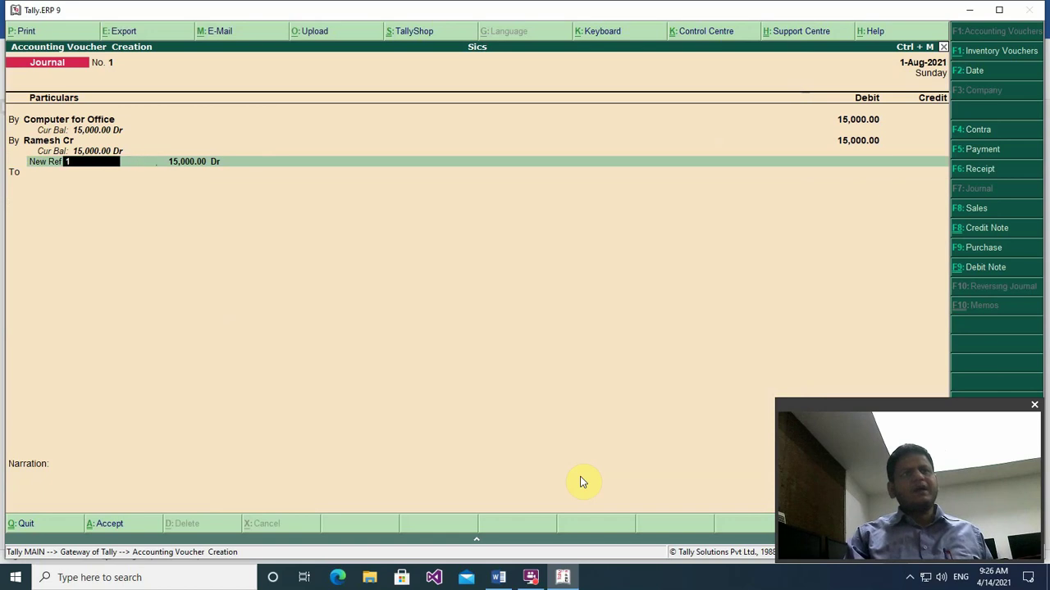
{"action": "key", "text": "BackSpace"}
{"action": "key", "text": "BackSpace"}
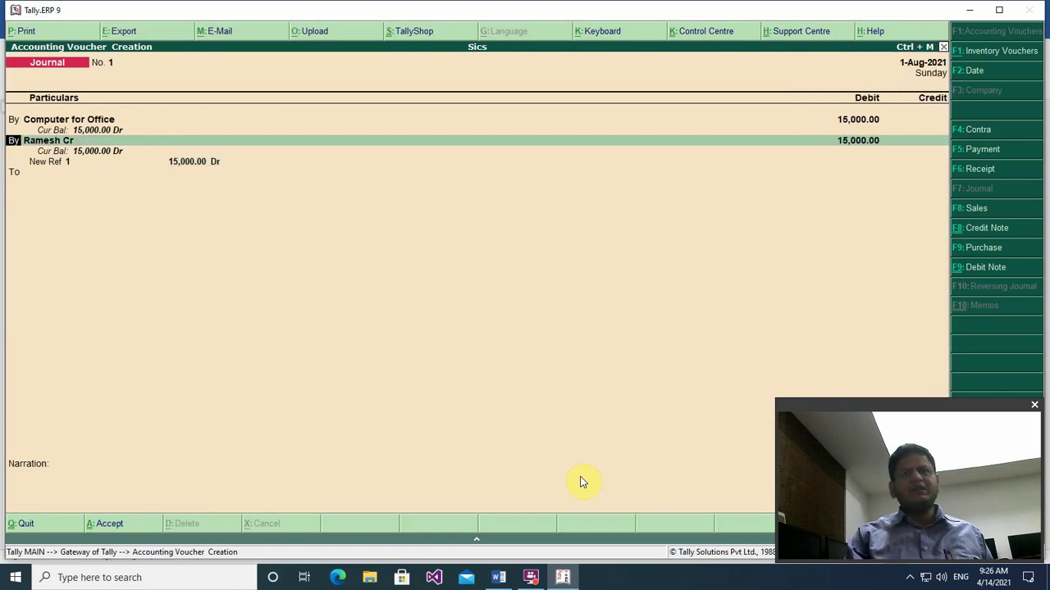
{"action": "type", "text": "t"}
{"action": "key", "text": "Return"}
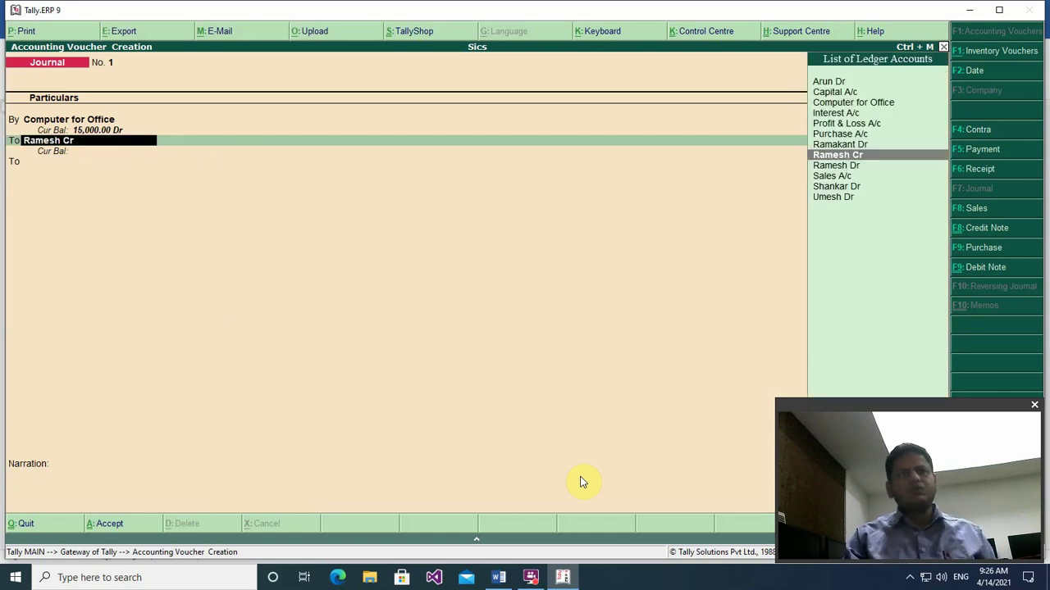
Step: Keep the creditor's ledger on the To line and enter a credit amount of 15000 for it
{"action": "key", "text": "Return"}
{"action": "key", "text": "Return"}
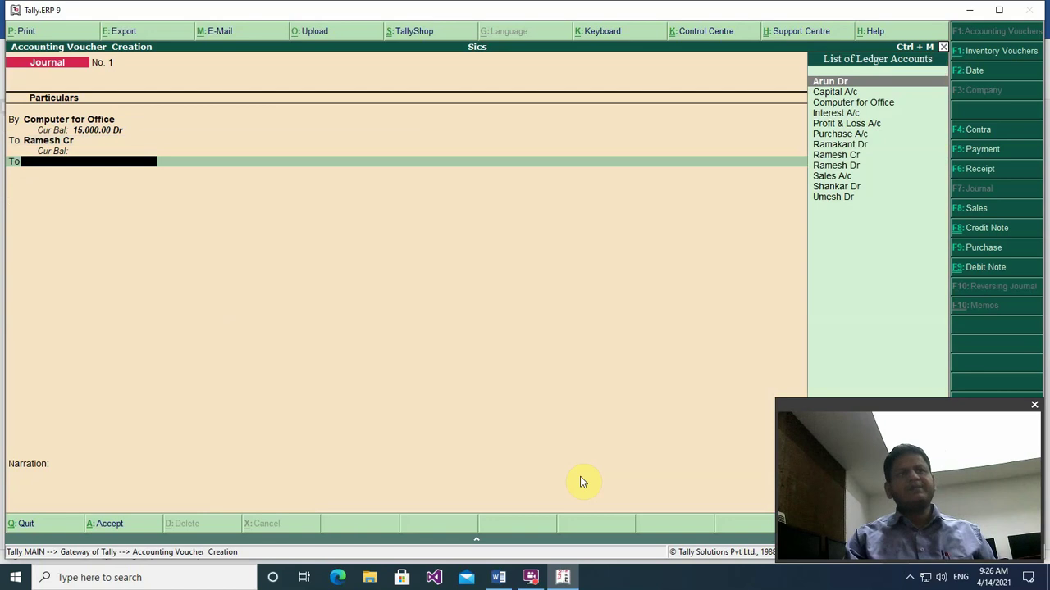
{"action": "key", "text": "Return"}
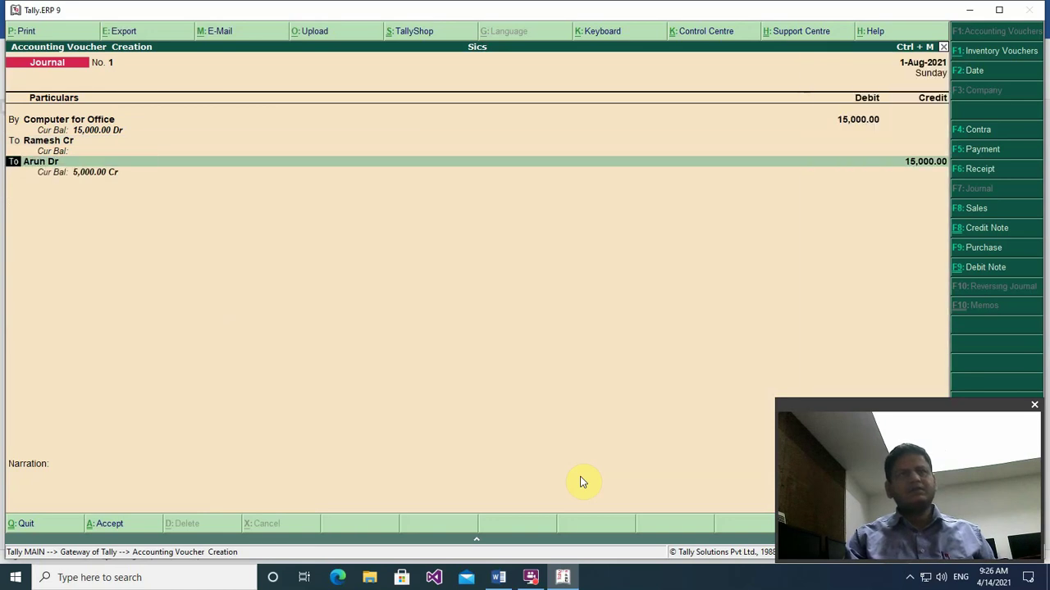
{"action": "key", "text": "Up"}
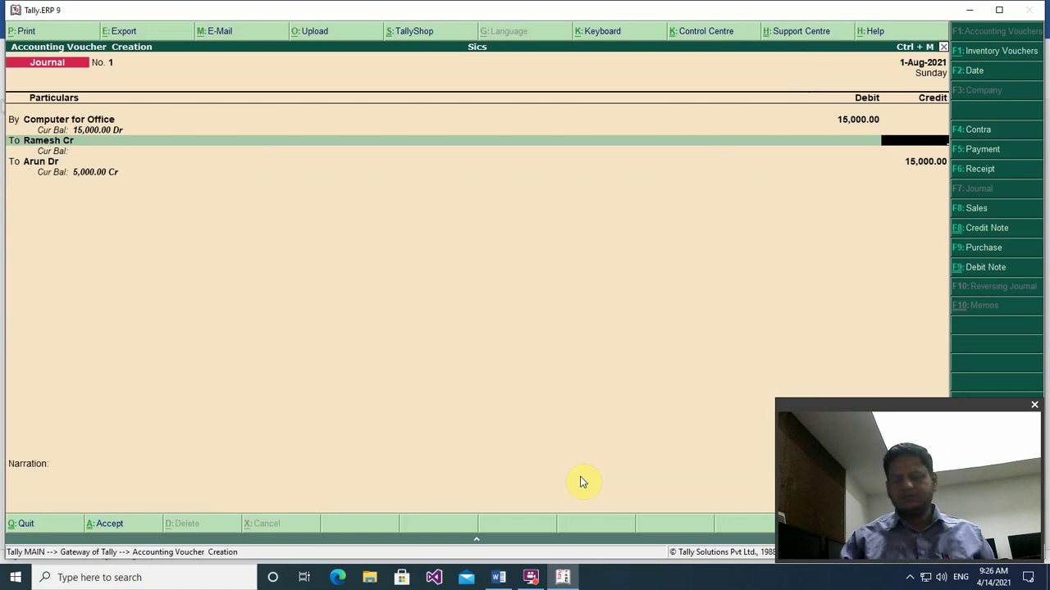
{"action": "type", "text": "15000"}
{"action": "key", "text": "Return"}
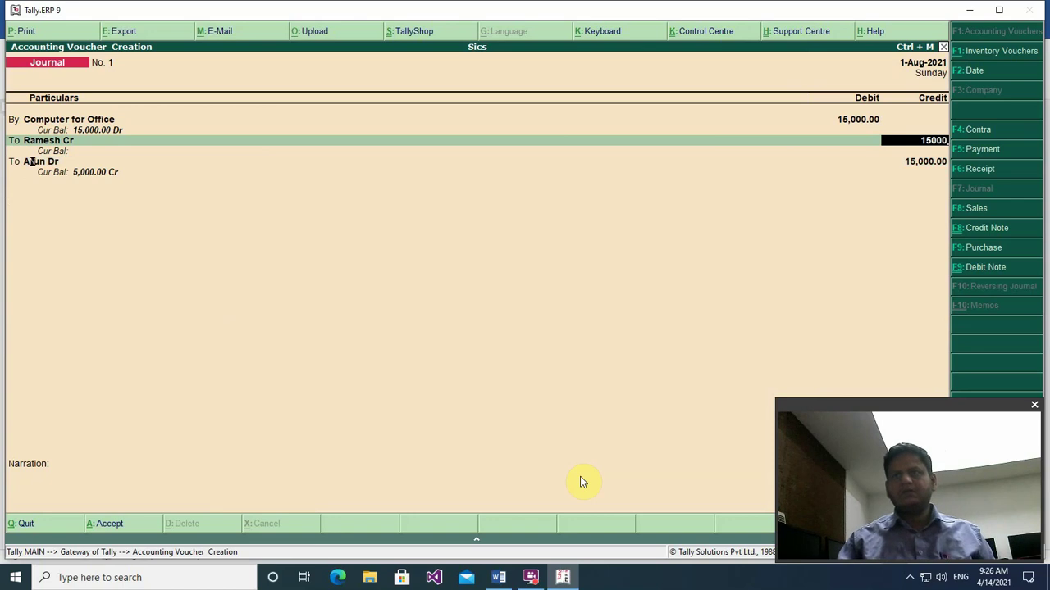
Step: Allocate the creditor's 15000 credit to a New Ref named 1 in the bill-wise details
{"action": "key", "text": "Return"}
{"action": "key", "text": "Return"}
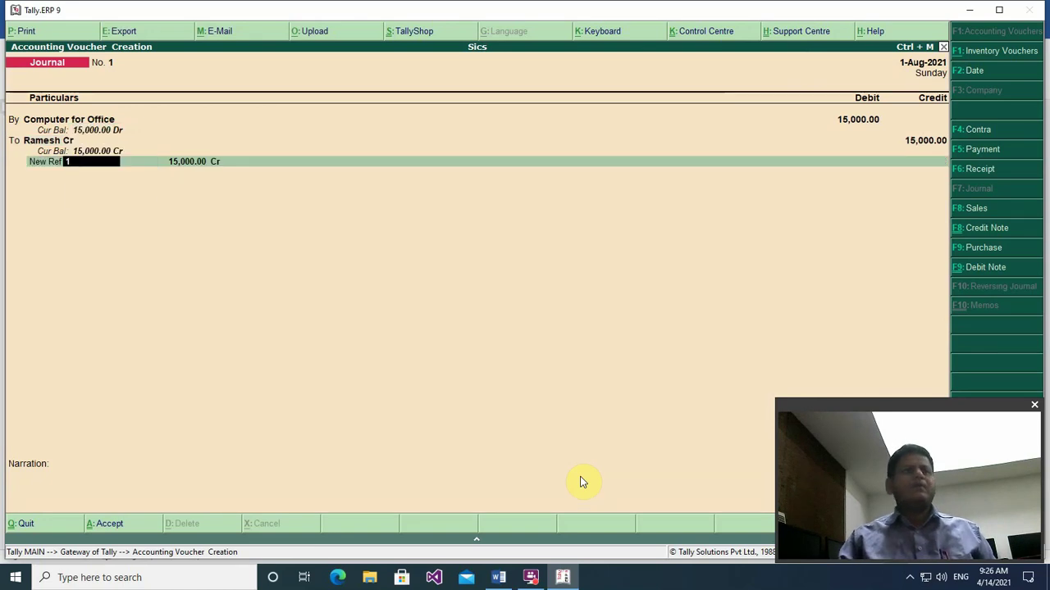
{"action": "key", "text": "Return"}
{"action": "key", "text": "Return"}
{"action": "key", "text": "Return"}
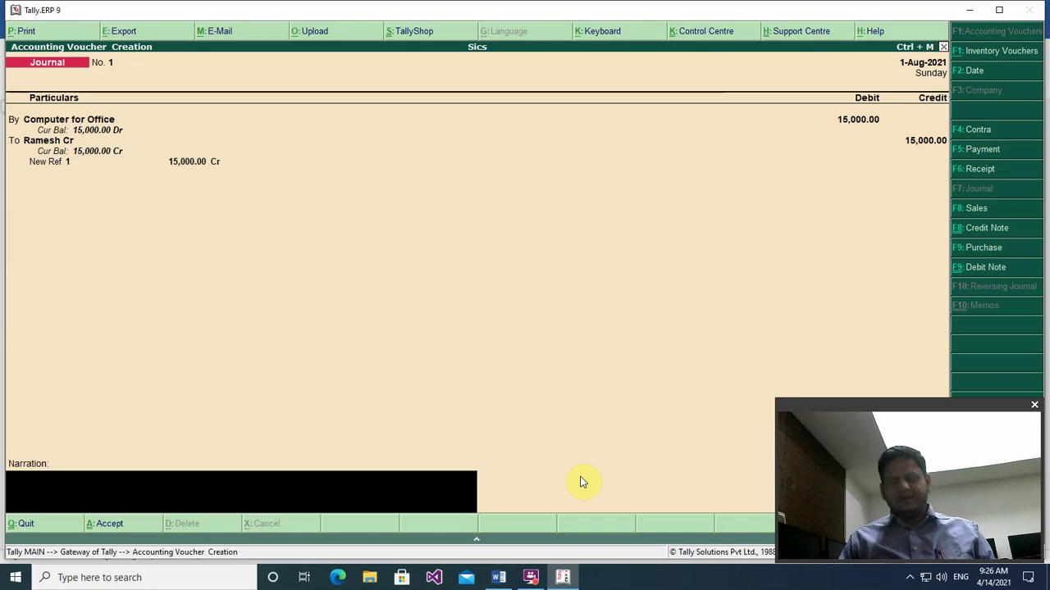
Step: Enter the narration "purchase computer of office on credit", save the journal voucher and leave voucher entry
{"action": "type", "text": "purchase"}
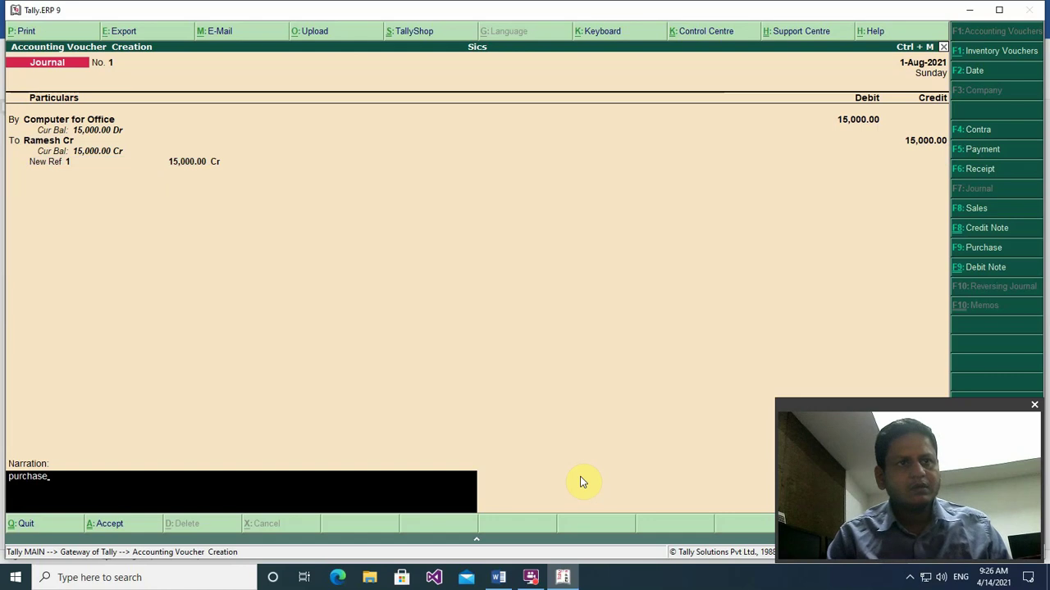
{"action": "type", "text": " comp"}
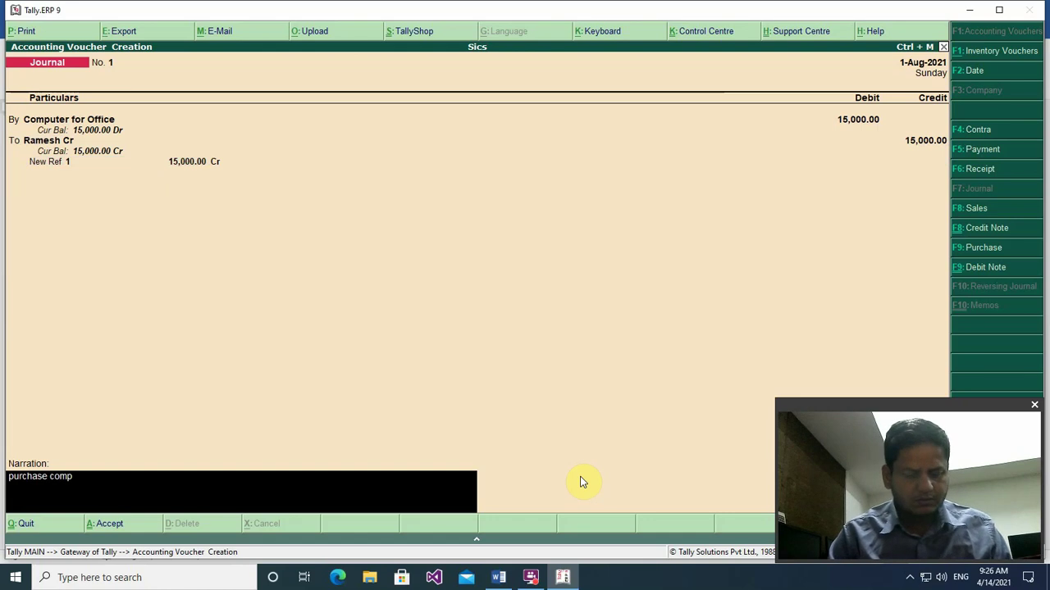
{"action": "type", "text": "uter"}
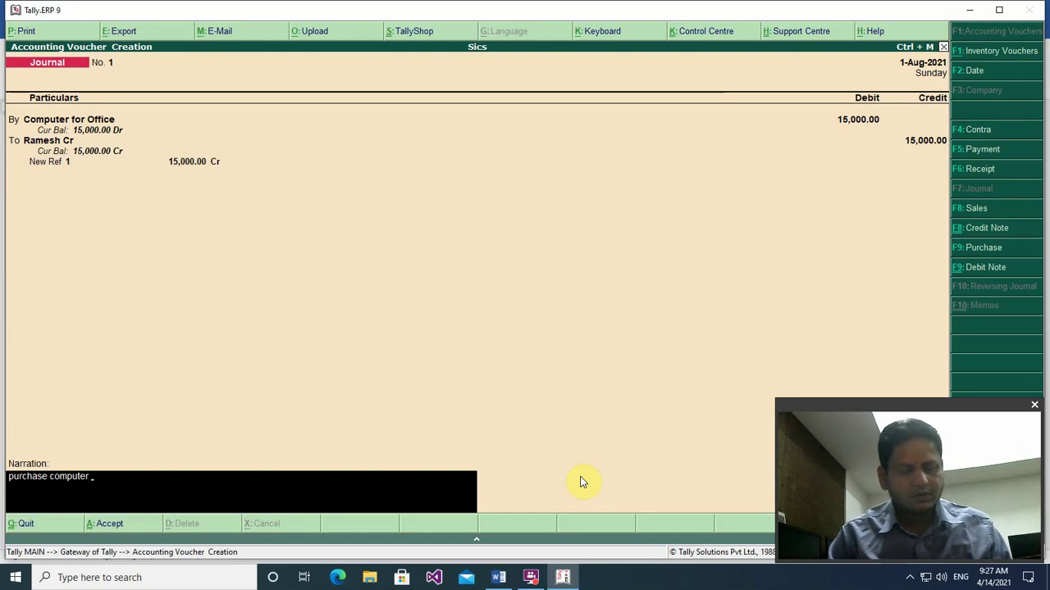
{"action": "type", "text": " of of"}
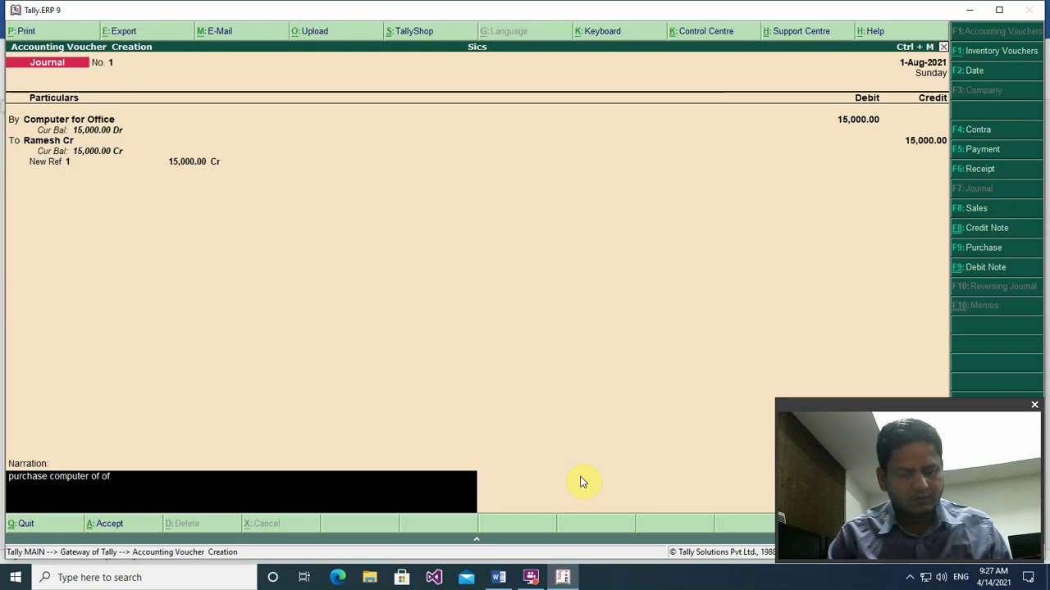
{"action": "type", "text": "fice on"}
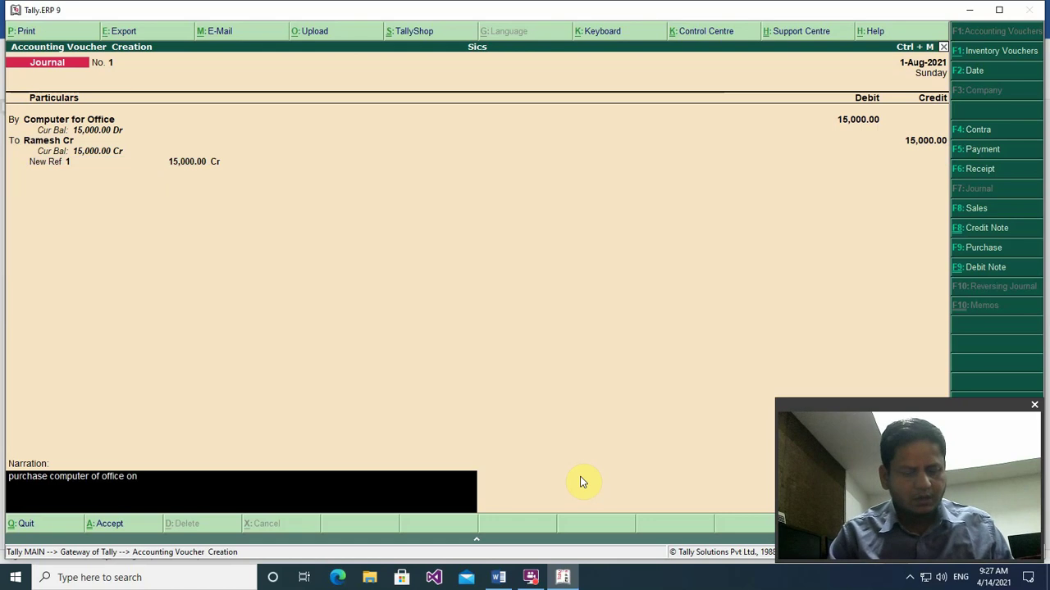
{"action": "type", "text": " credit"}
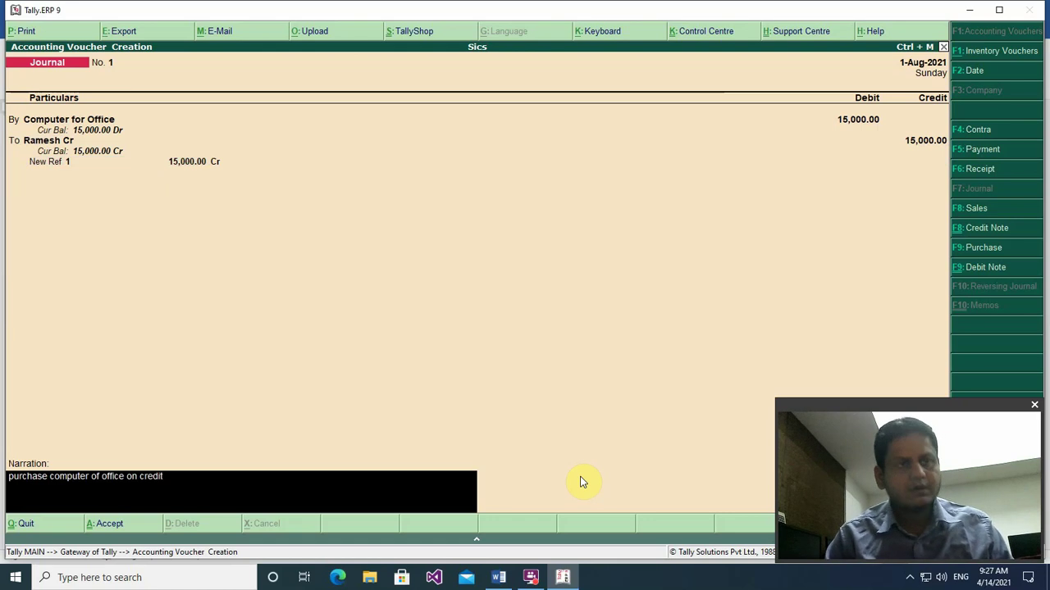
{"action": "key", "text": "Return"}
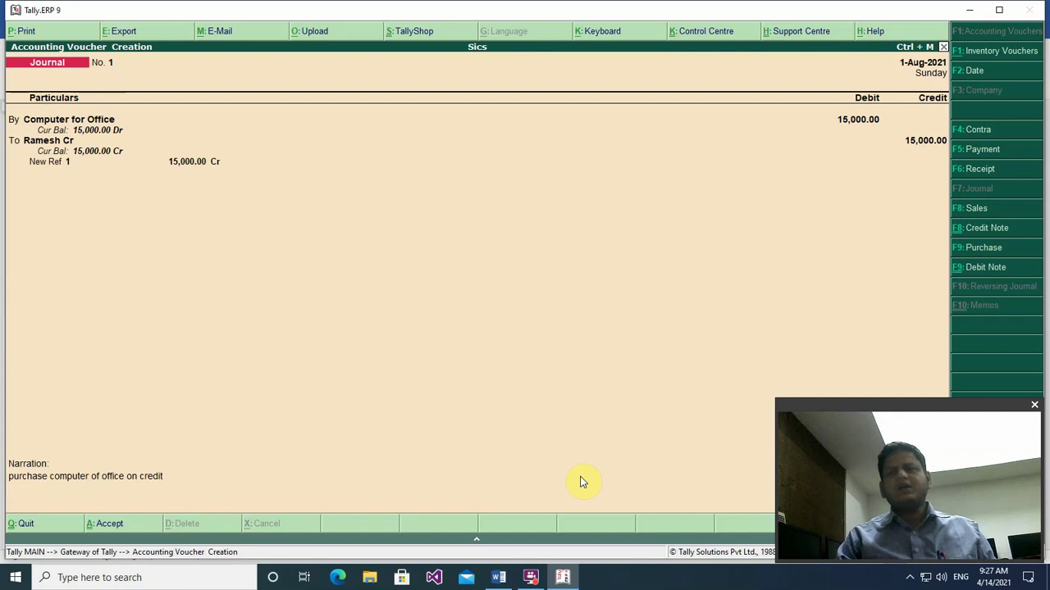
{"action": "key", "text": "Return"}
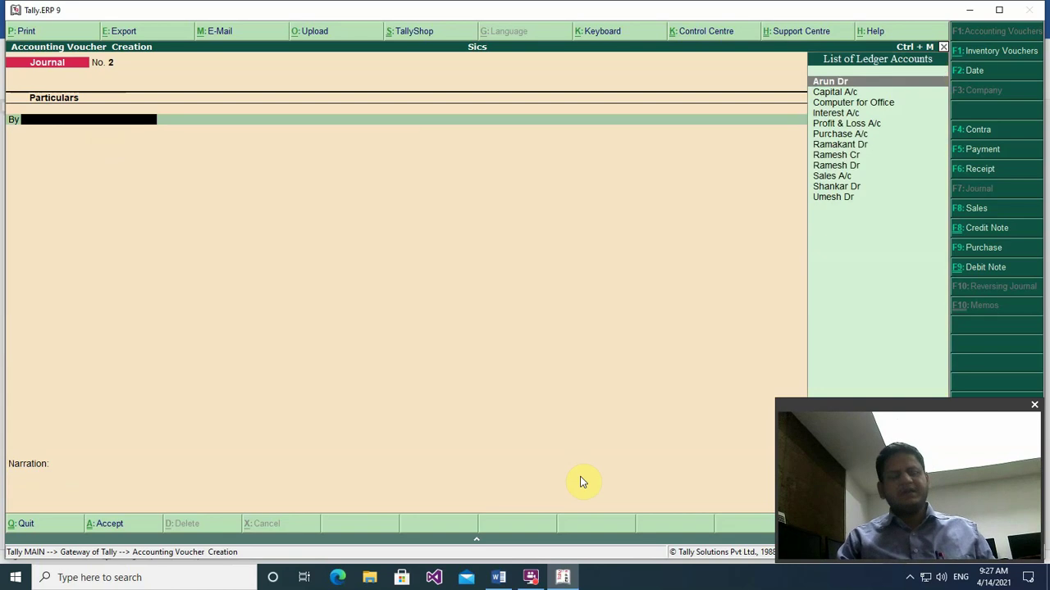
{"action": "key", "text": "Escape"}
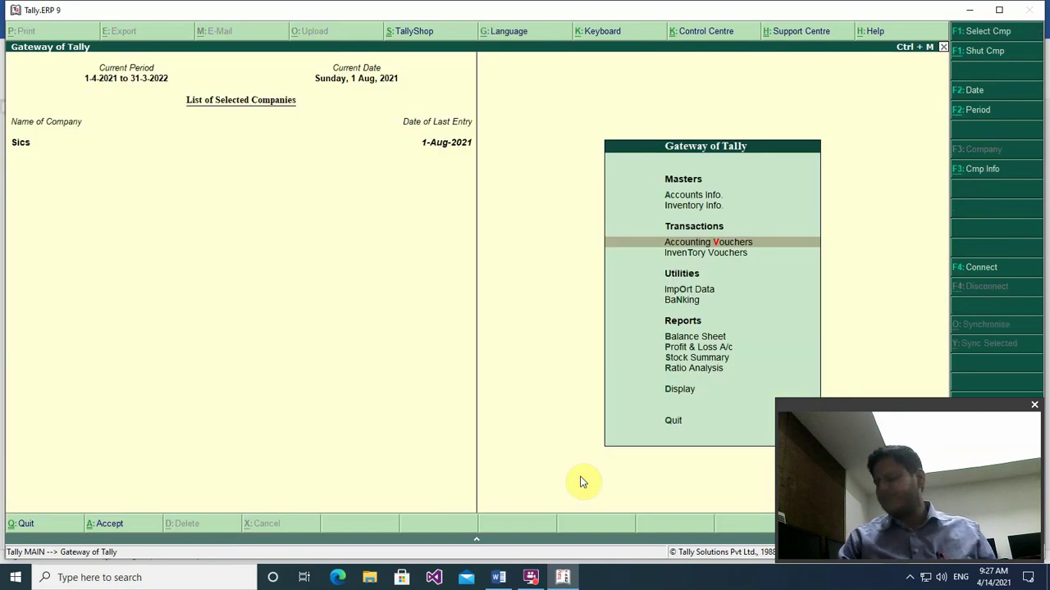
Step: Examine Fixed Assets in the Balance Sheet down to the voucher list of the Computer for Office ledger
{"action": "key", "text": "b"}
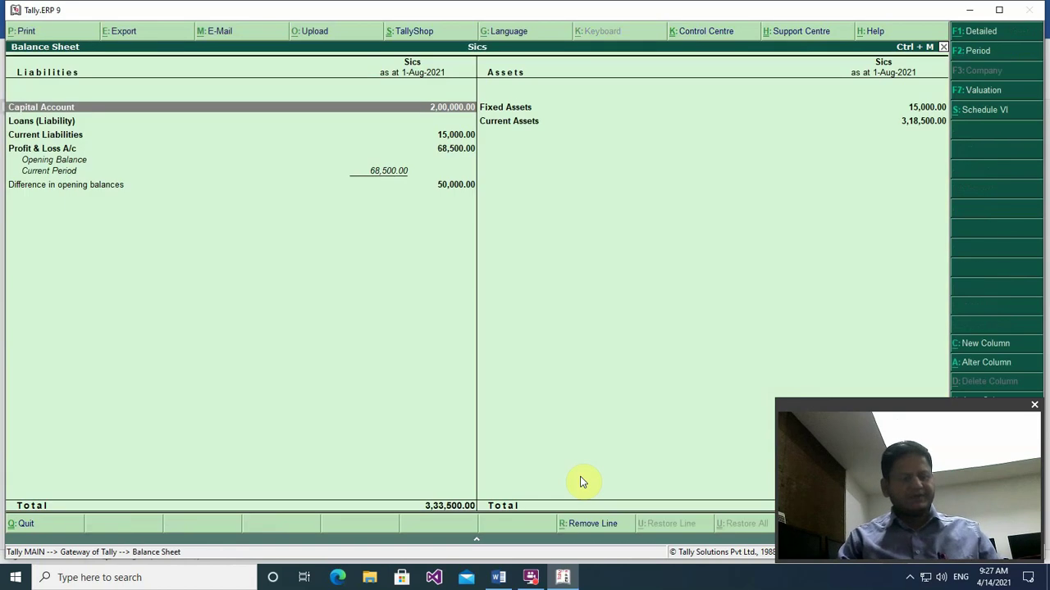
{"action": "key", "text": "Right"}
{"action": "key", "text": "Return"}
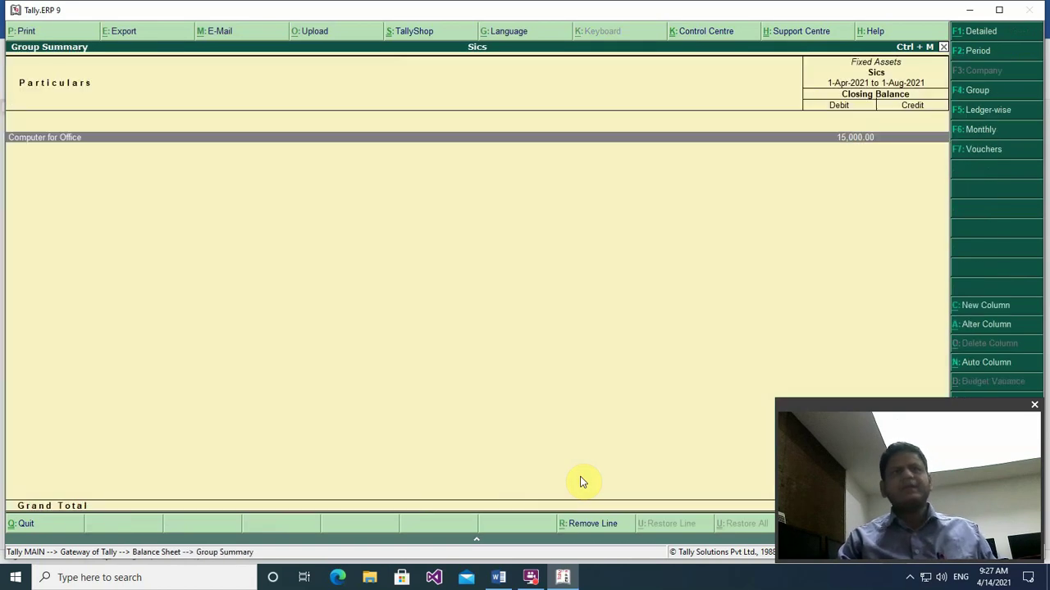
{"action": "key", "text": "Return"}
{"action": "key", "text": "Return"}
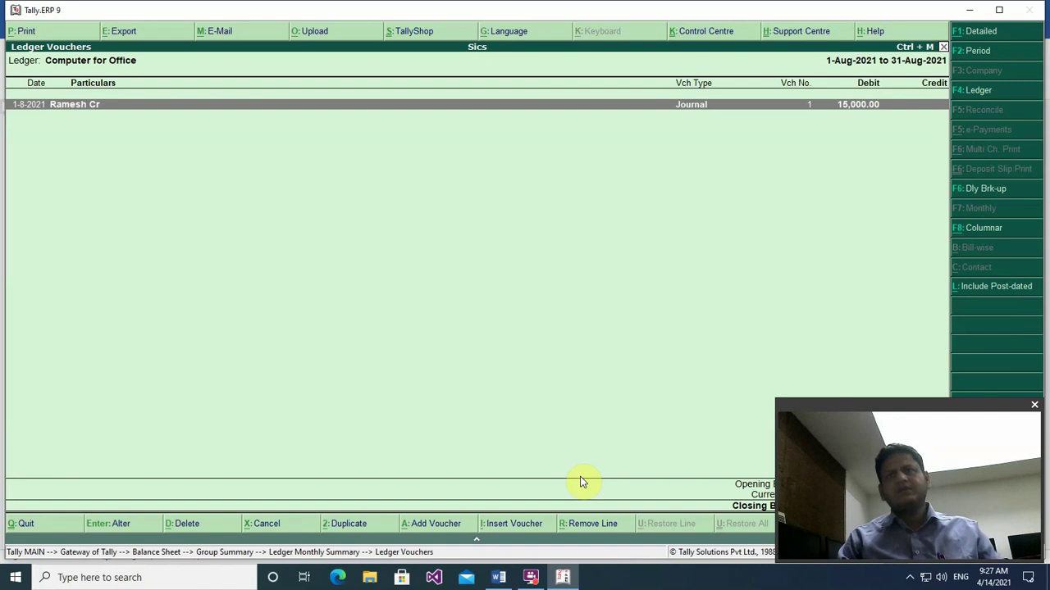
{"action": "key", "text": "Escape"}
{"action": "key", "text": "Escape"}
{"action": "key", "text": "Escape"}
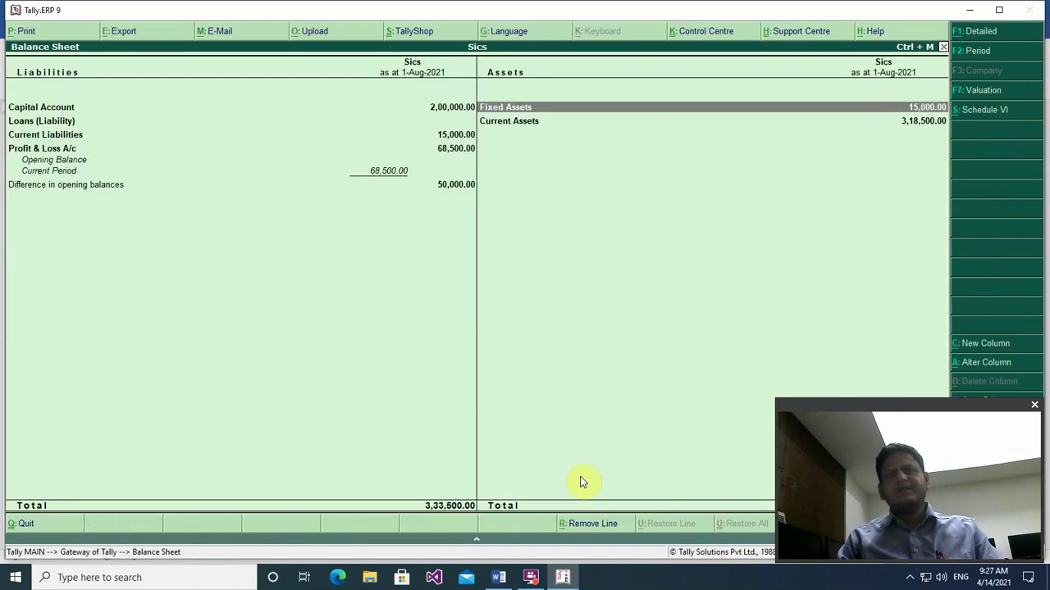
Step: Examine the closing stock under Current Assets down to the Brand A item, then return to the Gateway of Tally
{"action": "key", "text": "Down"}
{"action": "key", "text": "Return"}
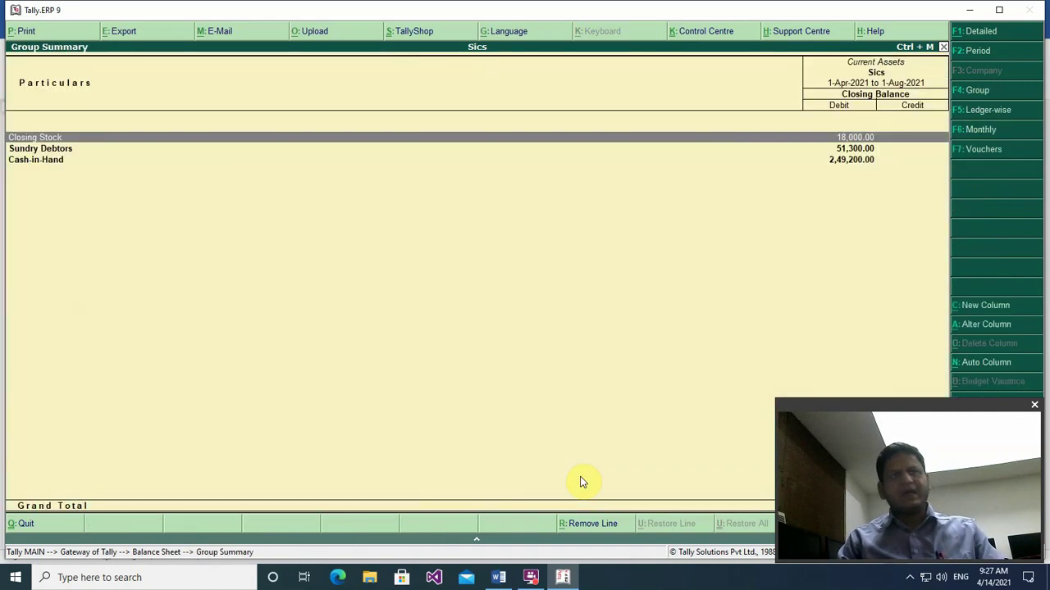
{"action": "key", "text": "Down"}
{"action": "key", "text": "Up"}
{"action": "key", "text": "Return"}
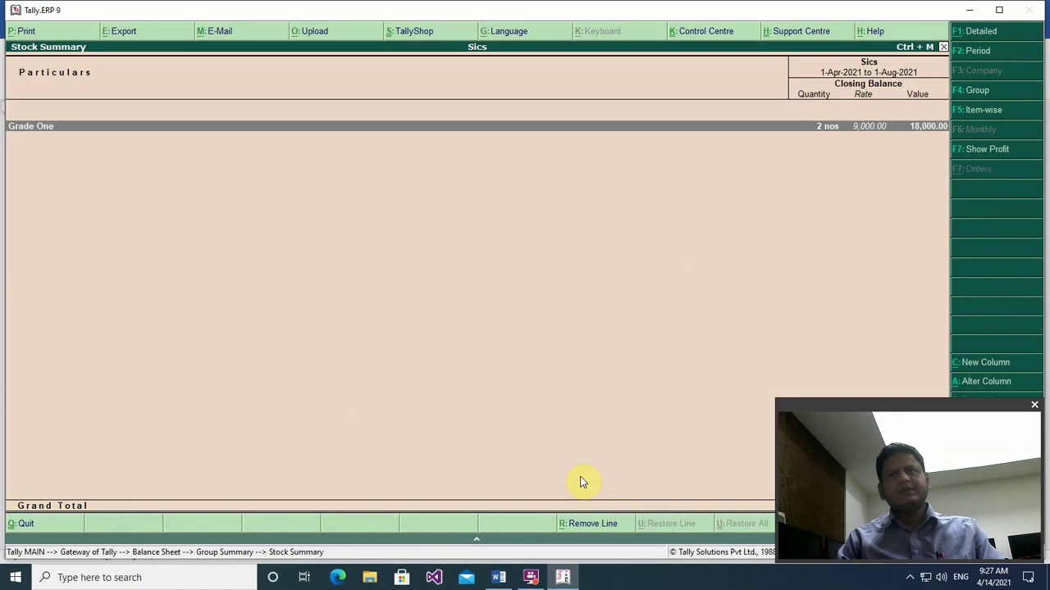
{"action": "key", "text": "Return"}
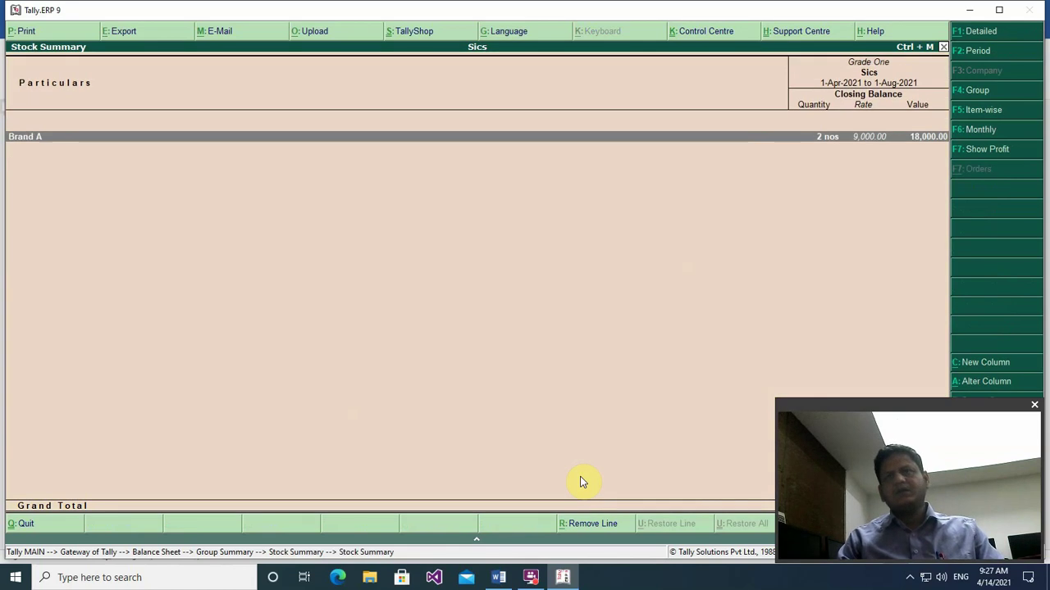
{"action": "key", "text": "Return"}
{"action": "key", "text": "Escape"}
{"action": "key", "text": "Escape"}
{"action": "key", "text": "Escape"}
{"action": "key", "text": "Escape"}
{"action": "key", "text": "Escape"}
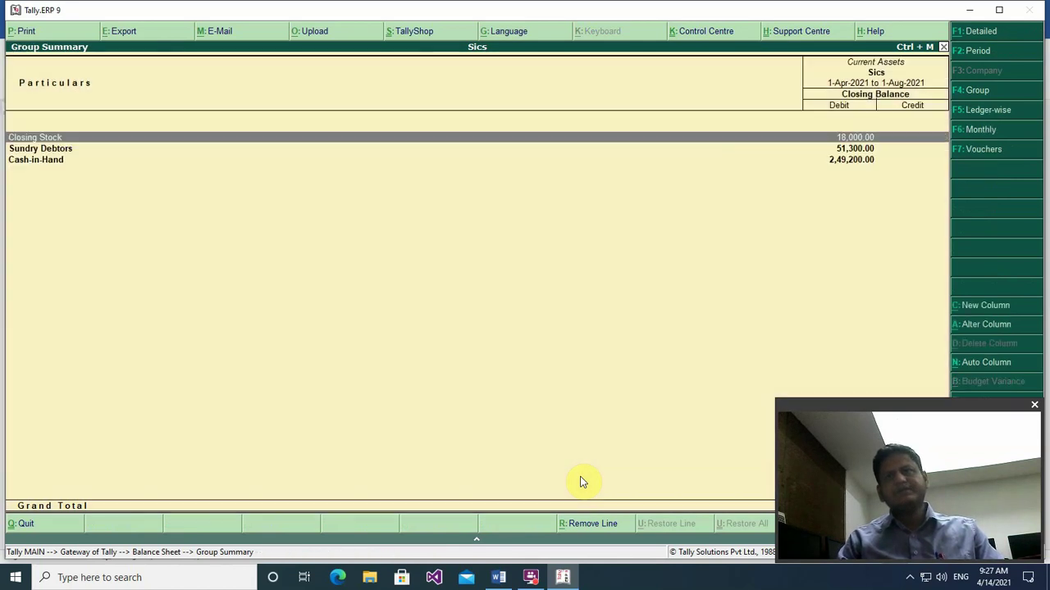
{"action": "key", "text": "Escape"}
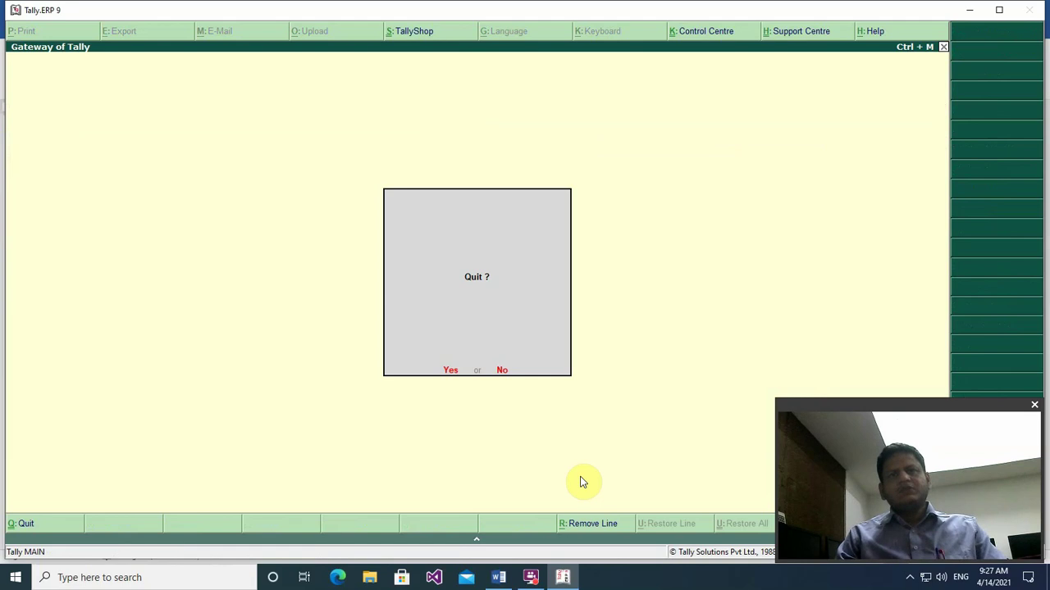
{"action": "key", "text": "n"}
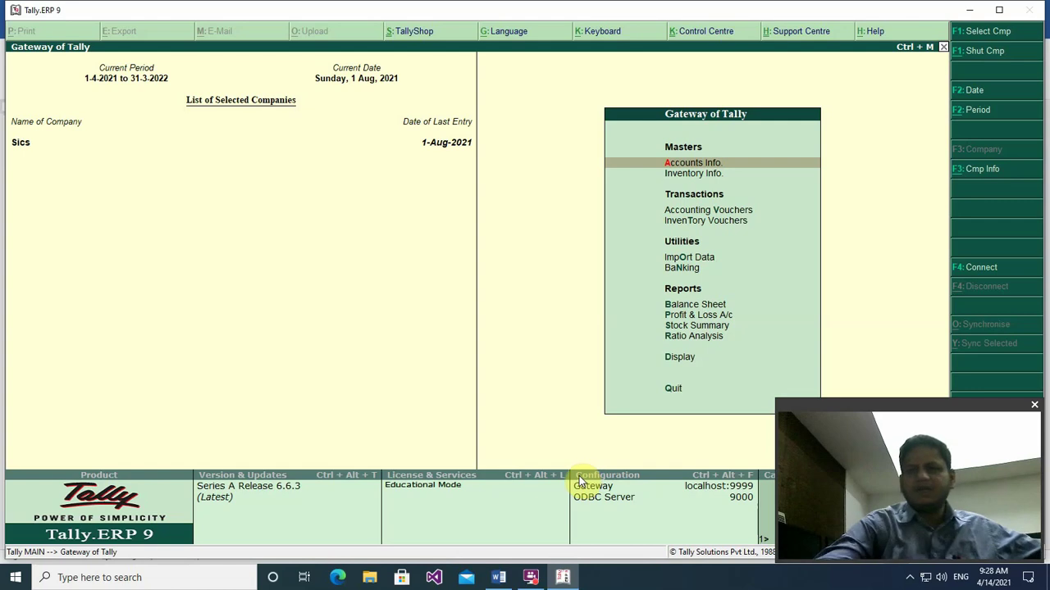
Step: Switch to the Word notes and add "(only cash)" after Payment voucher in the fixed asset purchase list
{"action": "left_click", "coordinate": [502, 578]}
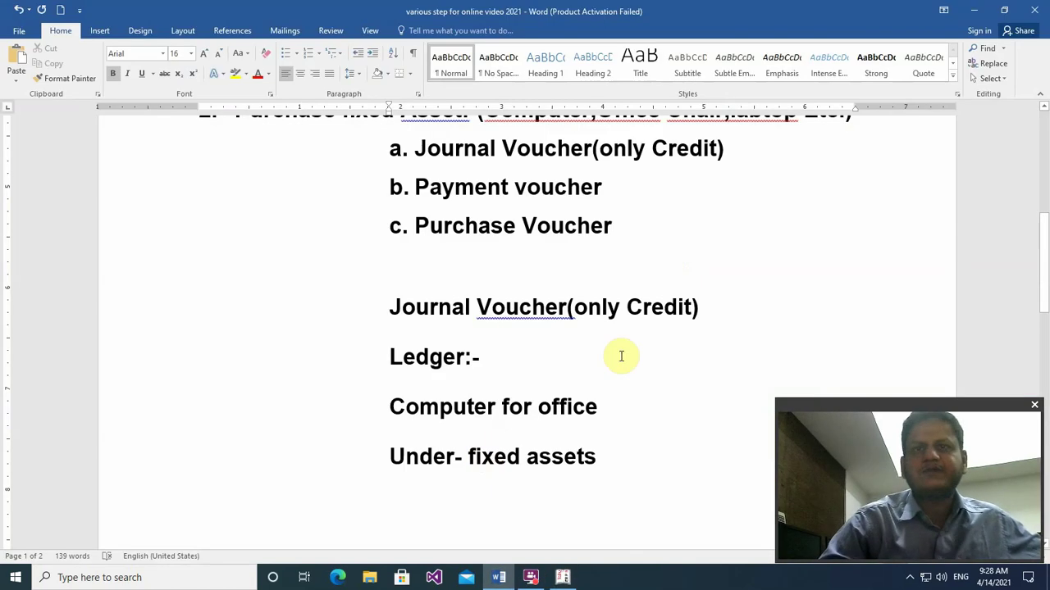
{"action": "scroll", "coordinate": [394, 298], "scroll_direction": "up", "scroll_amount": 1}
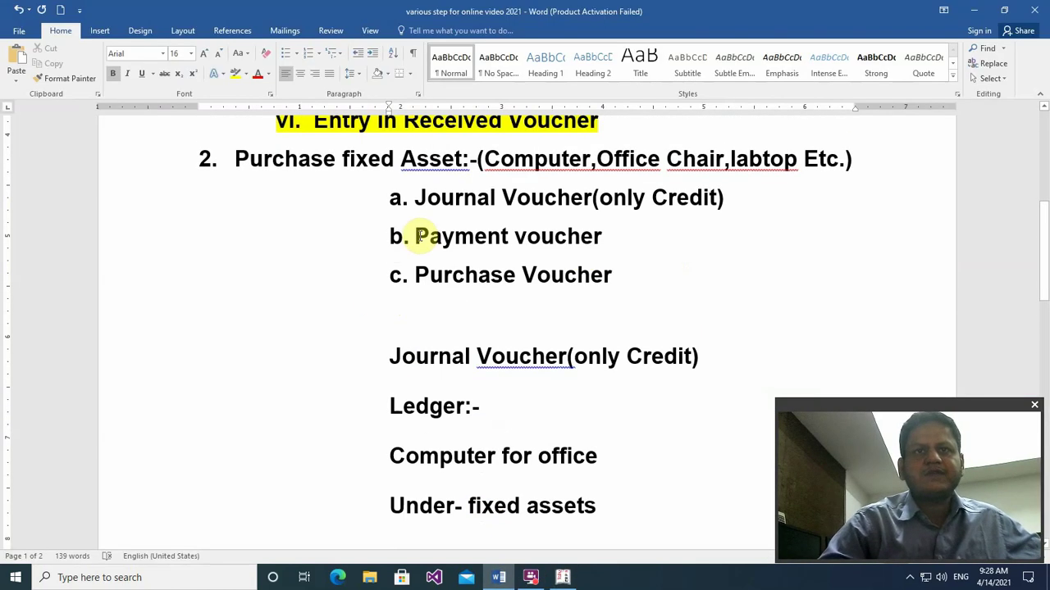
{"action": "left_click", "coordinate": [607, 238]}
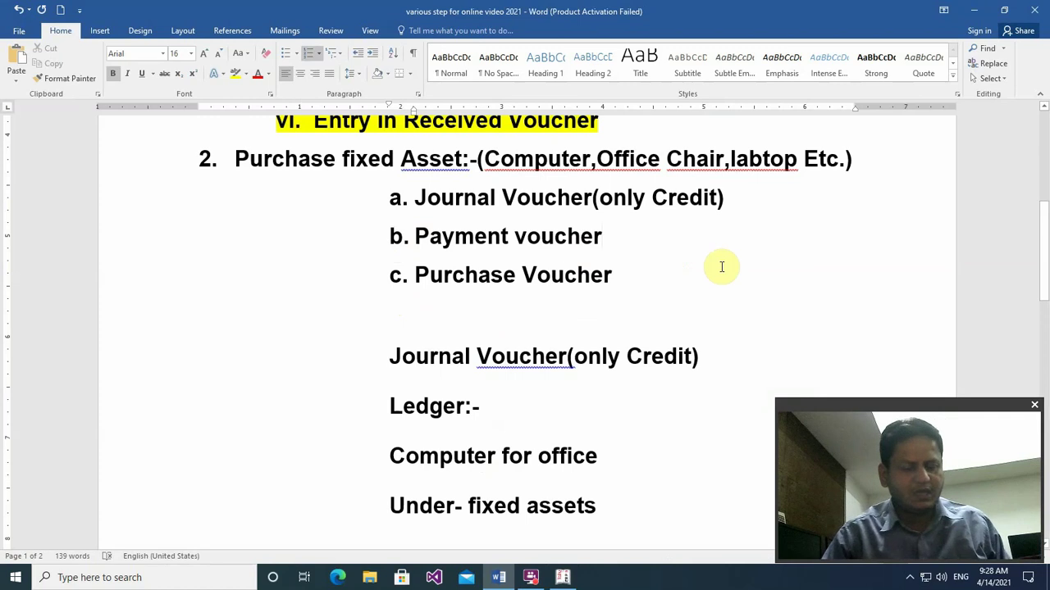
{"action": "type", "text": "(o"}
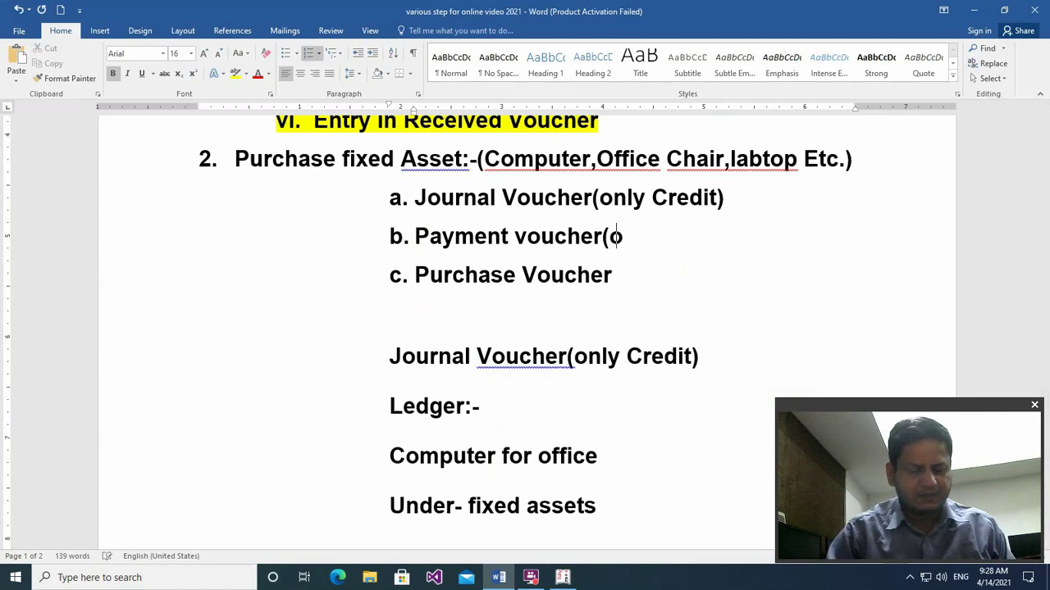
{"action": "type", "text": "nly"}
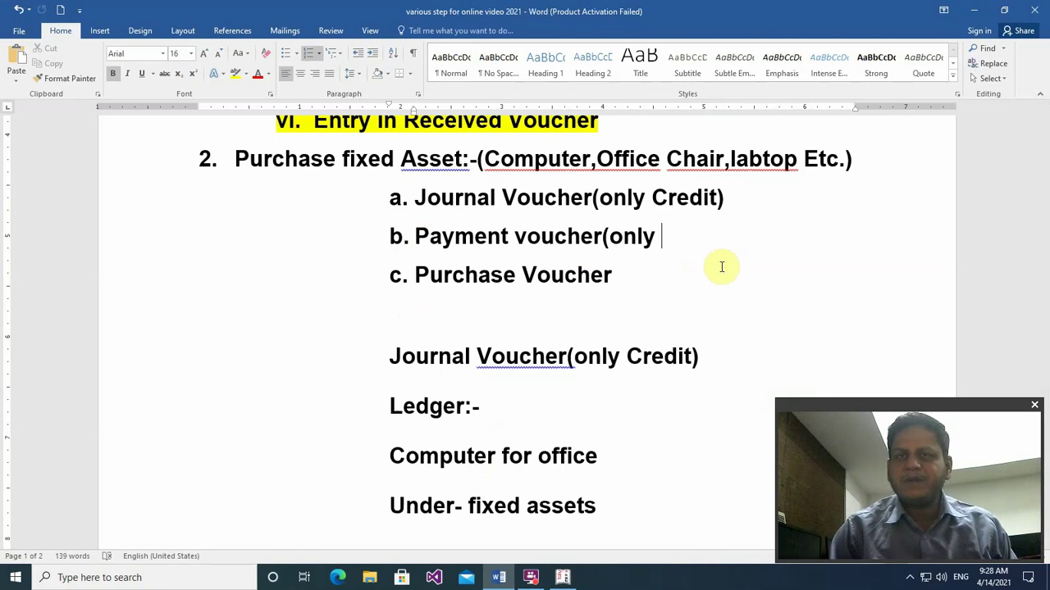
{"action": "type", "text": " cash"}
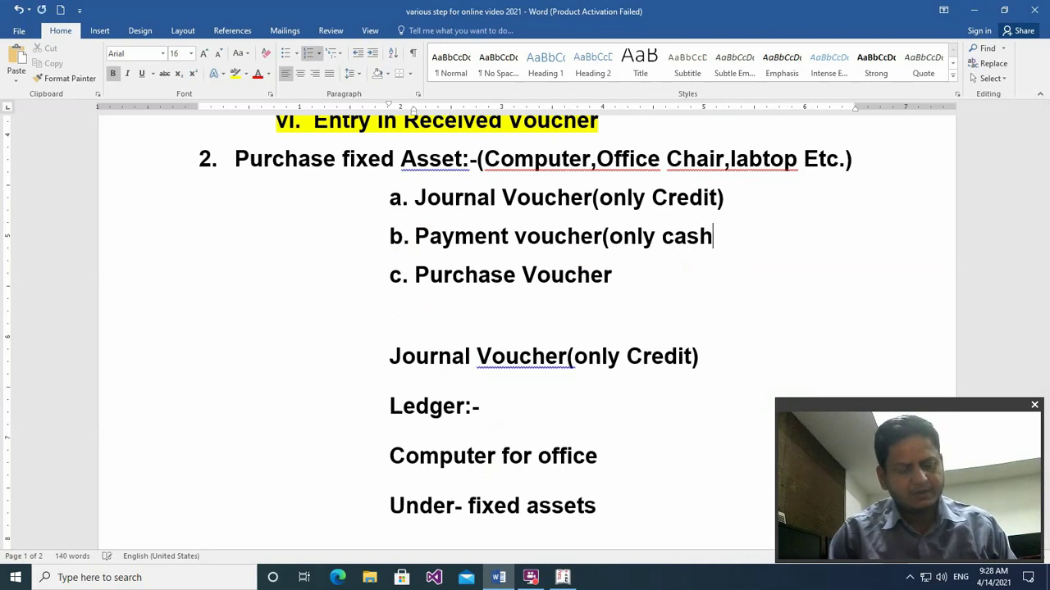
{"action": "type", "text": ")"}
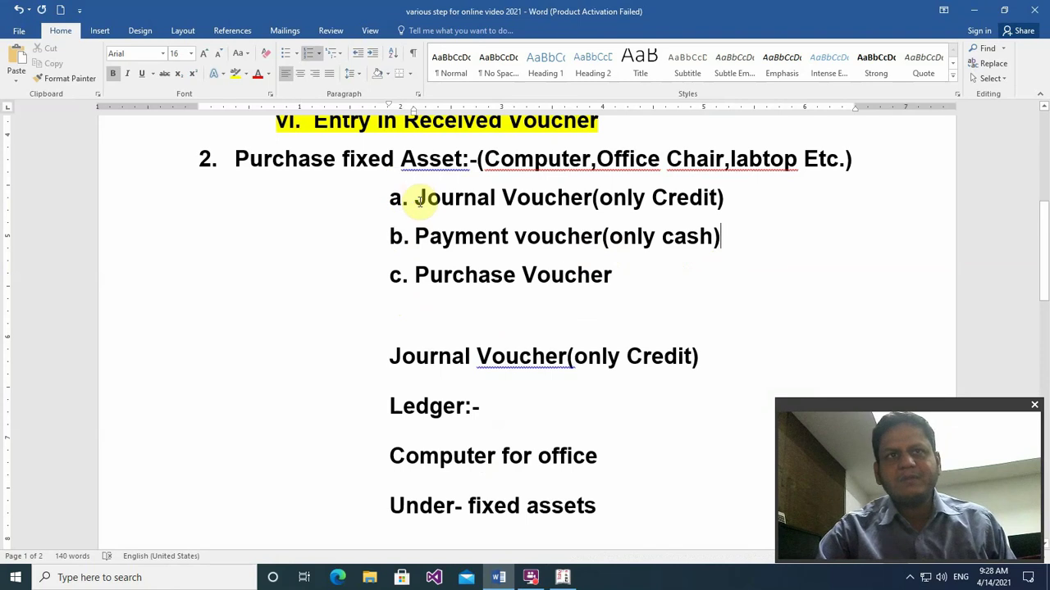
Step: Highlight the Journal Voucher(only Credit) and Payment voucher(only cash) list items in yellow
{"action": "left_click_drag", "start_coordinate": [415, 198], "coordinate": [783, 196]}
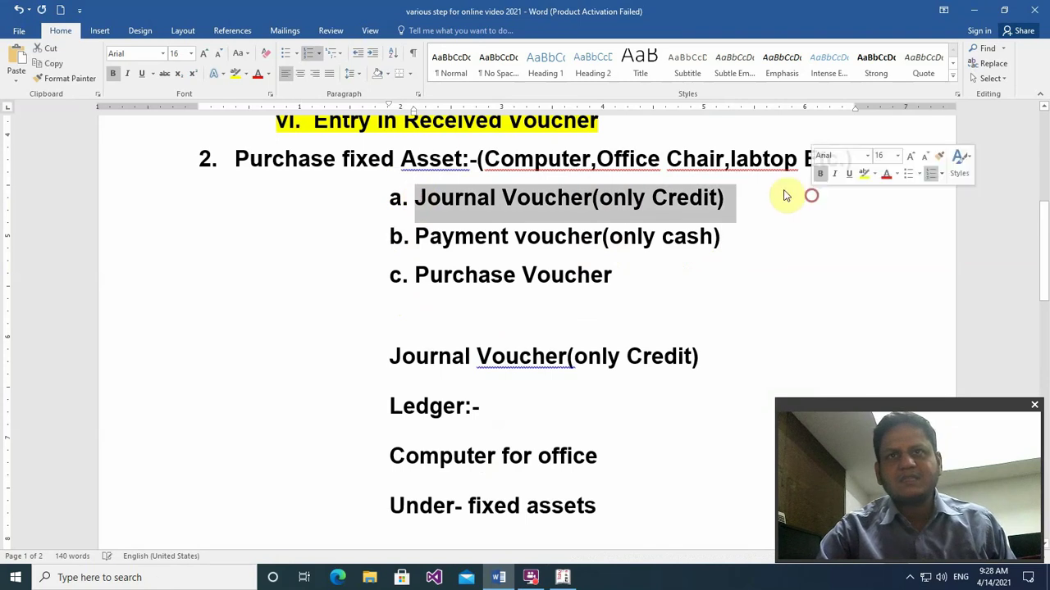
{"action": "left_click", "coordinate": [236, 74]}
{"action": "left_click_drag", "start_coordinate": [415, 237], "coordinate": [792, 233]}
{"action": "left_click", "coordinate": [236, 74]}
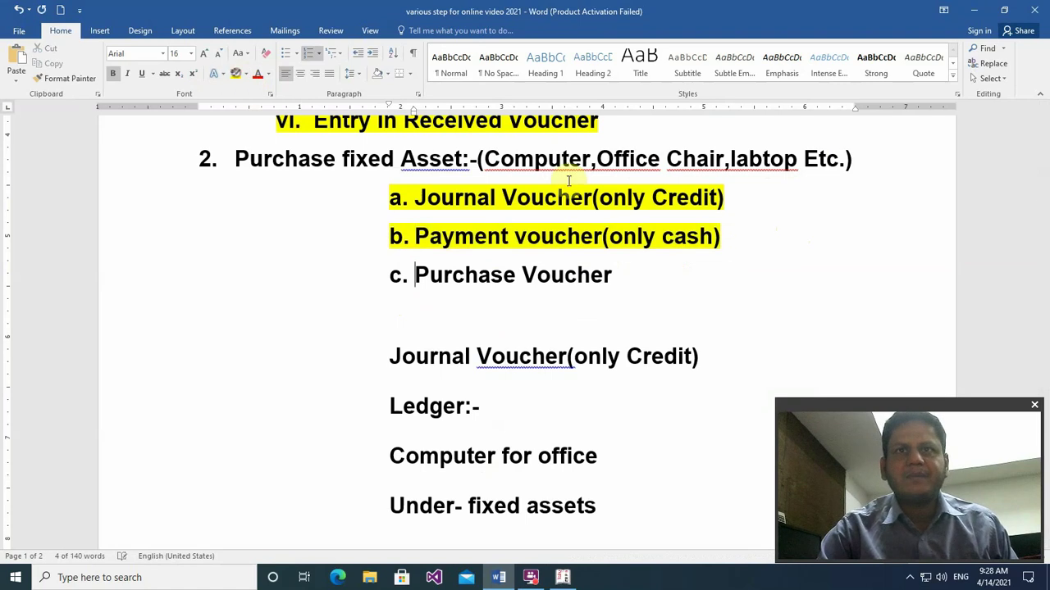
{"action": "scroll", "coordinate": [738, 295], "scroll_direction": "down", "scroll_amount": 1}
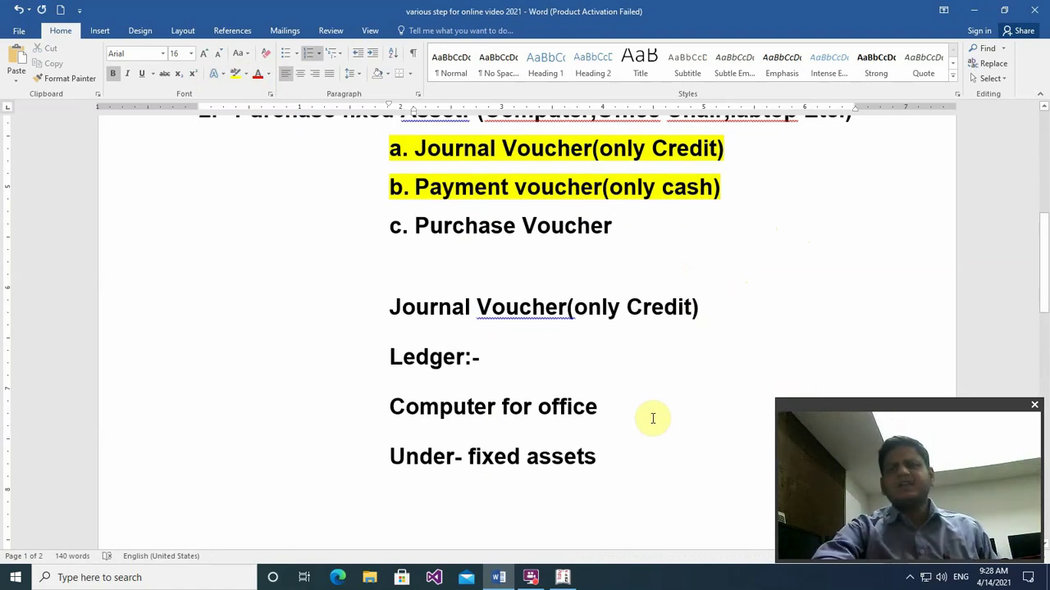
Step: Switch to Tally and start a payment voucher with Cash as the account
{"action": "left_click", "coordinate": [566, 577]}
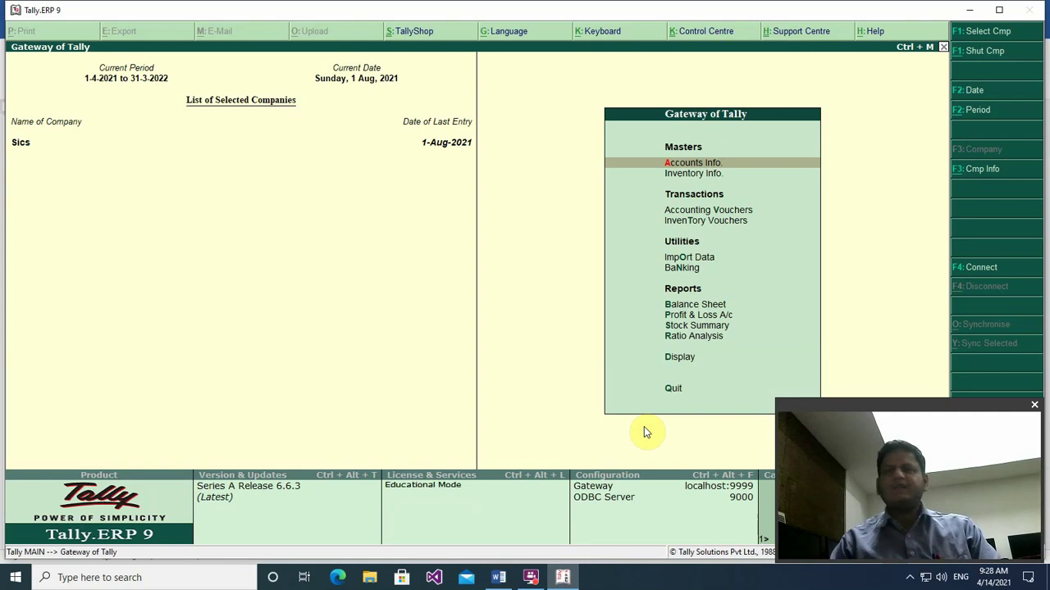
{"action": "key", "text": "Down"}
{"action": "key", "text": "Down"}
{"action": "key", "text": "Return"}
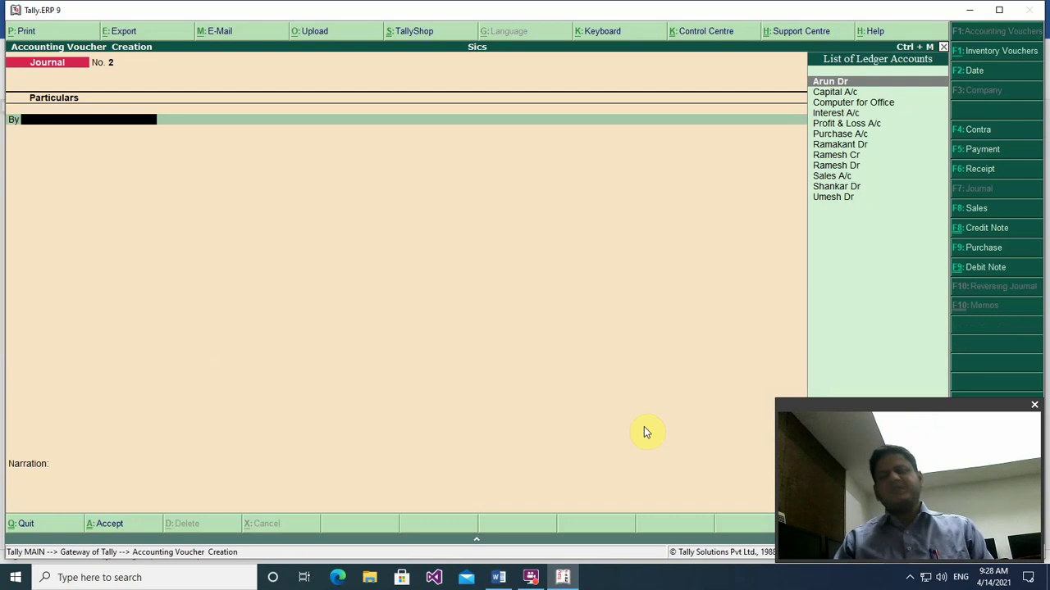
{"action": "key", "text": "F5"}
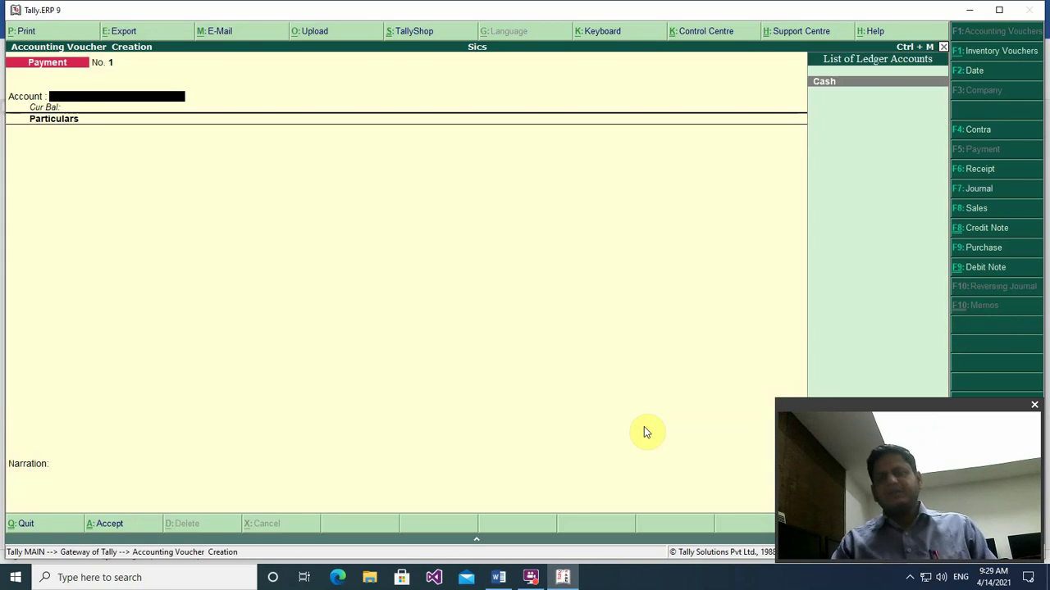
{"action": "key", "text": "Return"}
Step: Enter Computer for Office with an amount of 50000, save the payment voucher without narration, and return to the Gateway of Tally
{"action": "key", "text": "Down"}
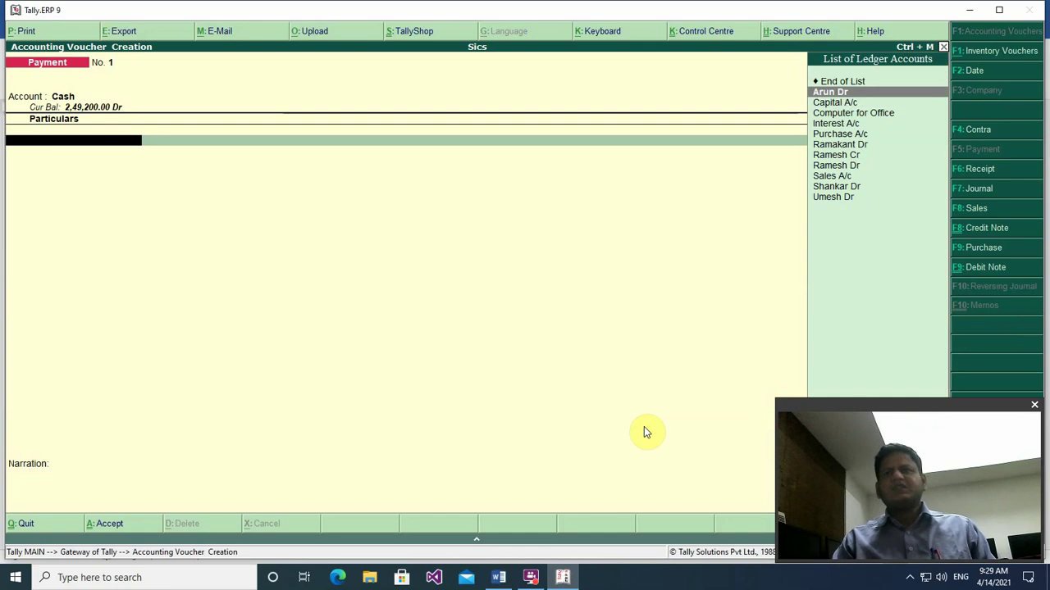
{"action": "key", "text": "Down"}
{"action": "key", "text": "Down"}
{"action": "key", "text": "Return"}
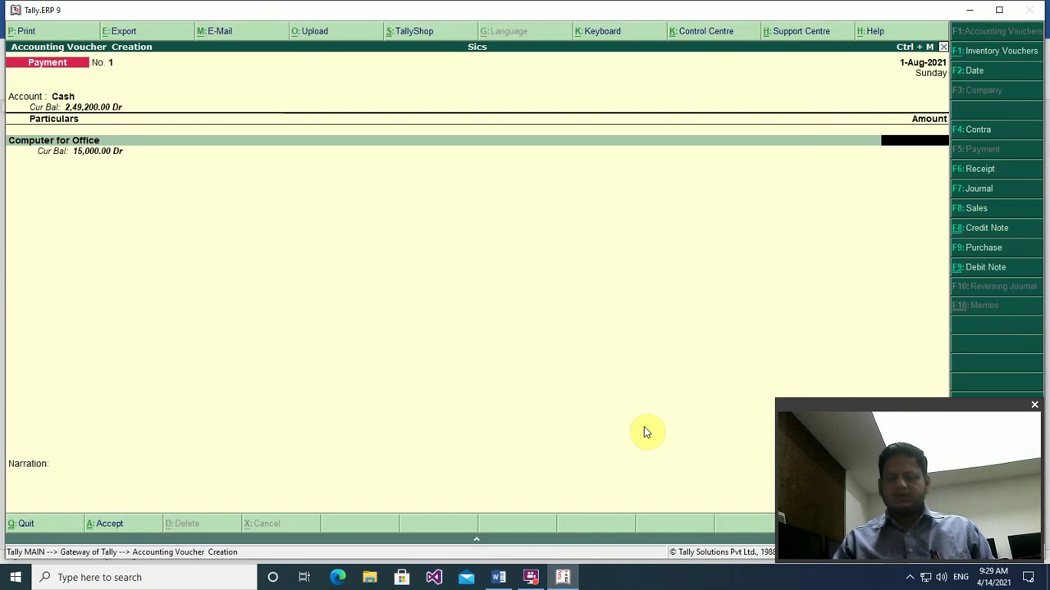
{"action": "type", "text": "50000"}
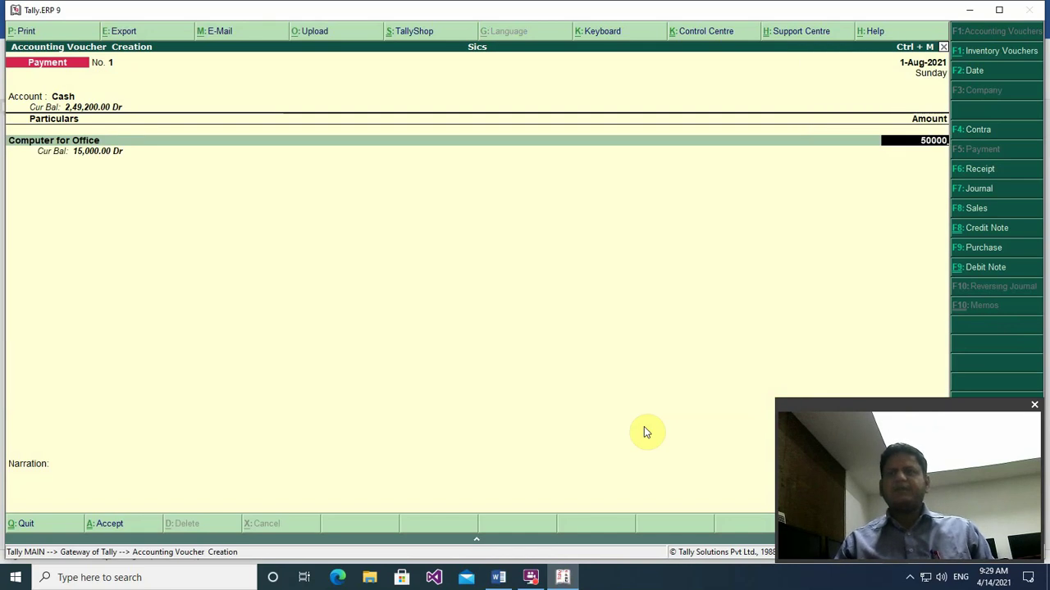
{"action": "key", "text": "Return"}
{"action": "key", "text": "Return"}
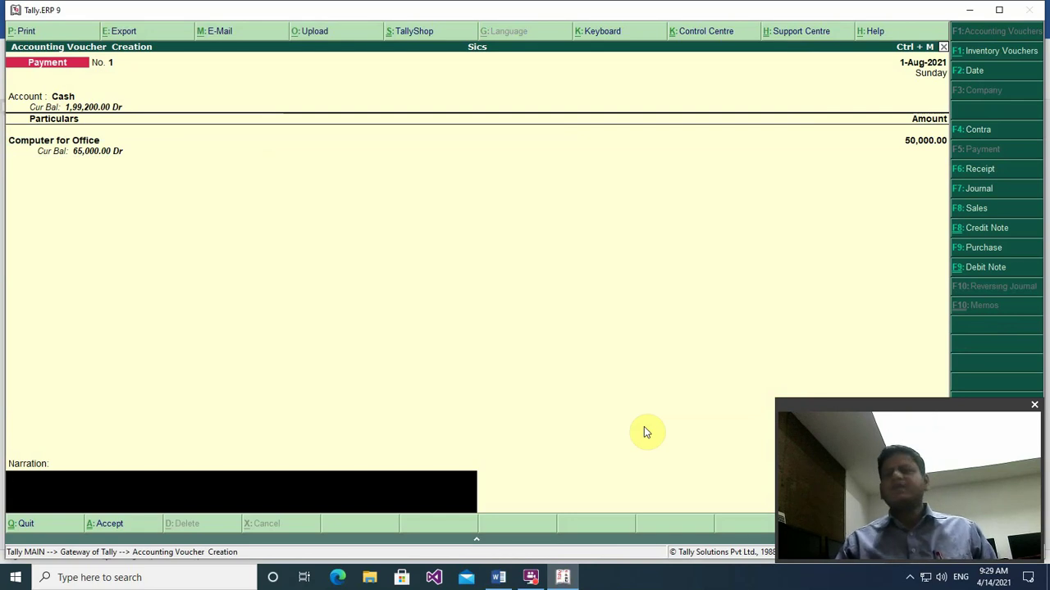
{"action": "key", "text": "Return"}
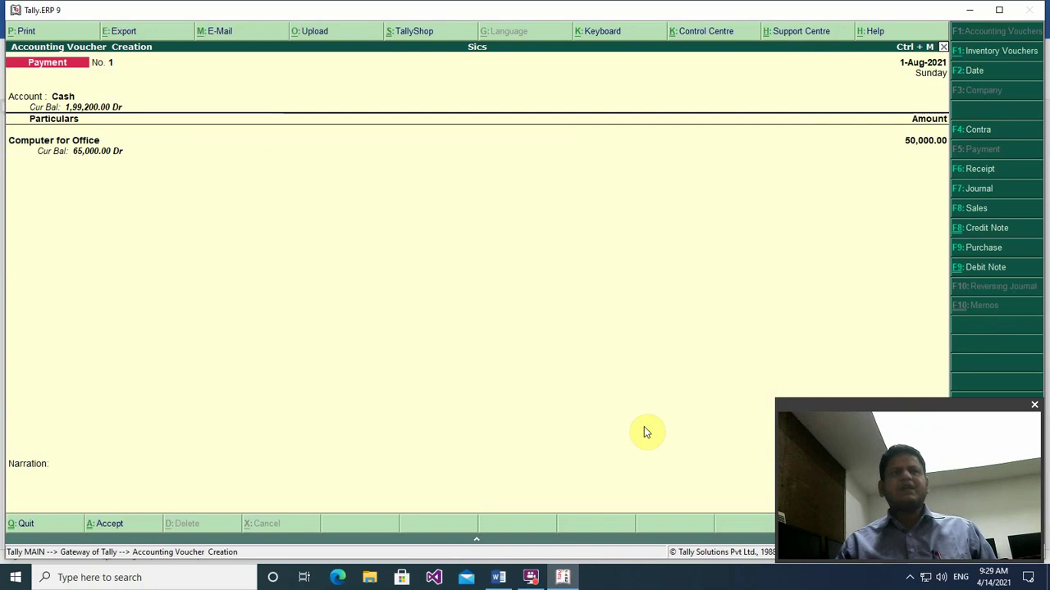
{"action": "key", "text": "Escape"}
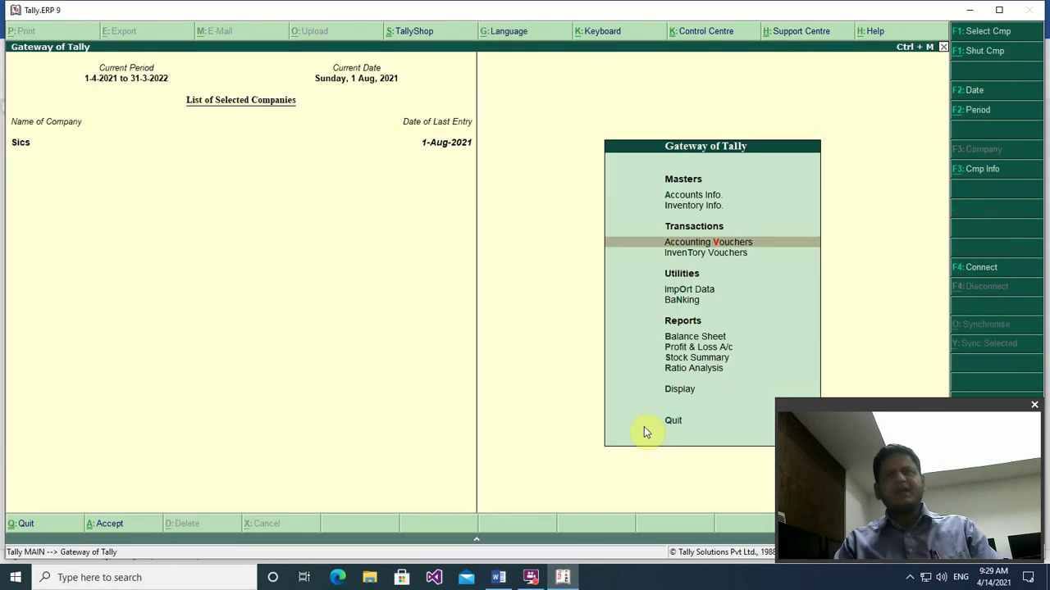
Step: Check the August vouchers of Computer for Office under Fixed Assets in the Balance Sheet, then return to the Gateway of Tally
{"action": "key", "text": "b"}
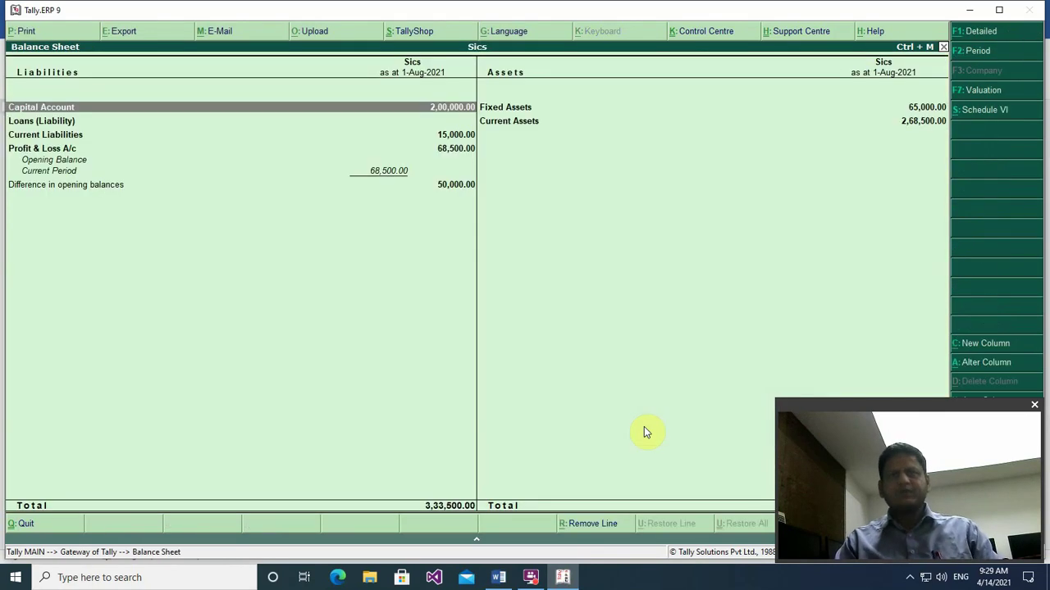
{"action": "key", "text": "Right"}
{"action": "key", "text": "Return"}
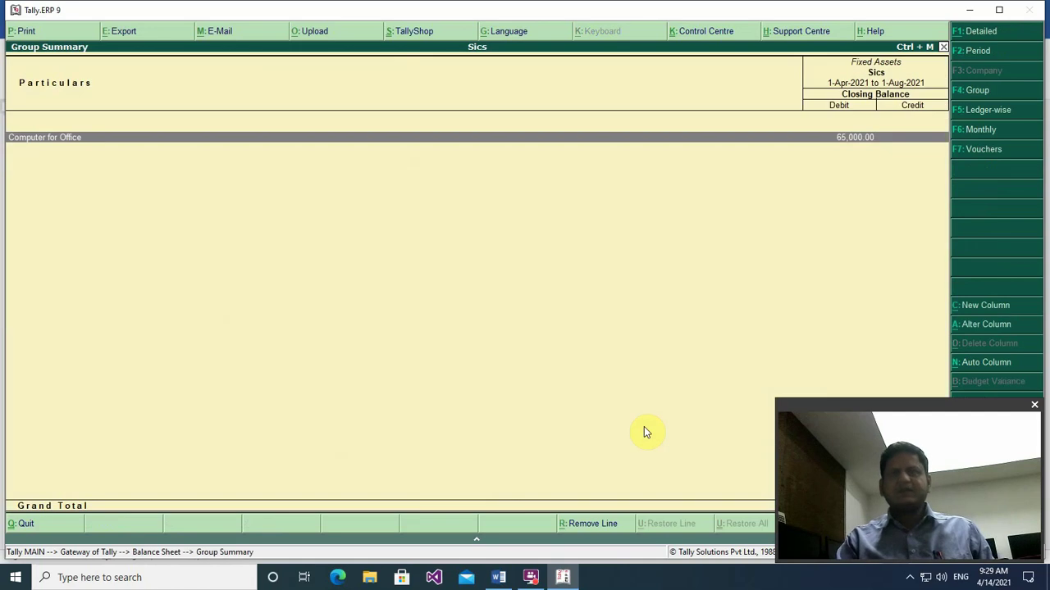
{"action": "key", "text": "Return"}
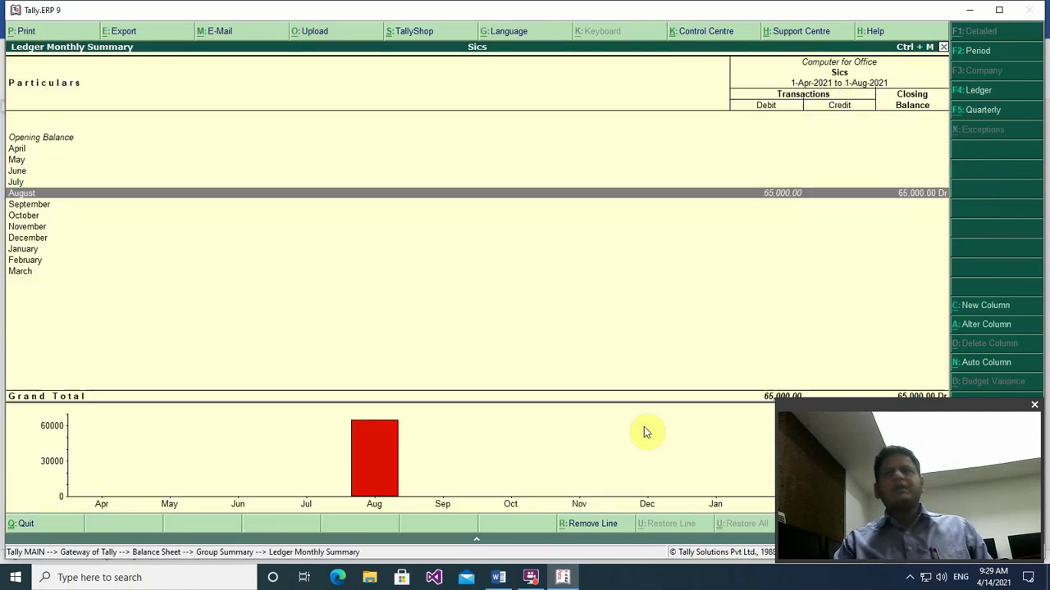
{"action": "key", "text": "Return"}
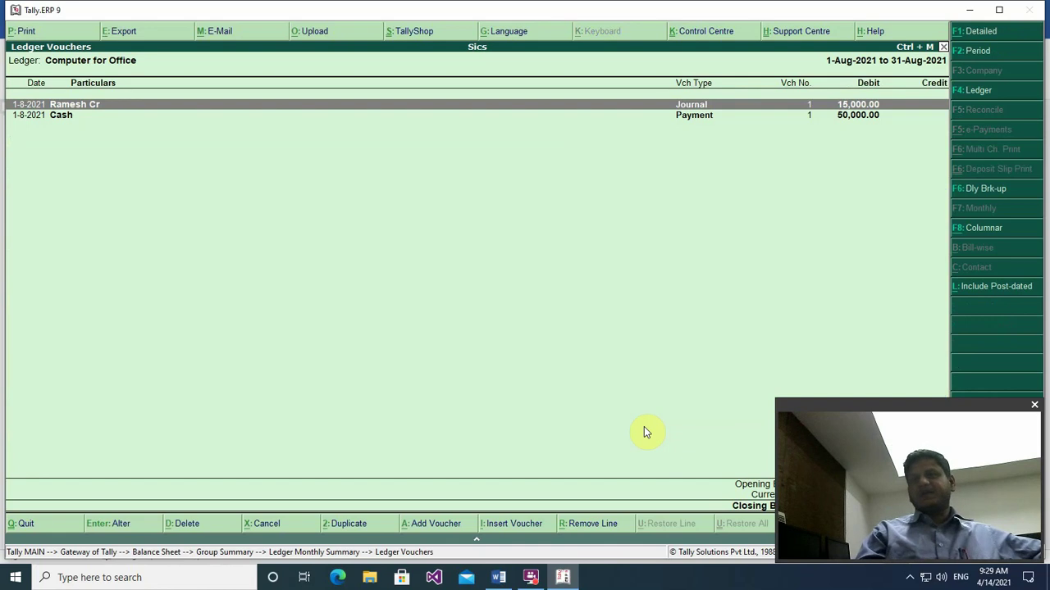
{"action": "key", "text": "Down"}
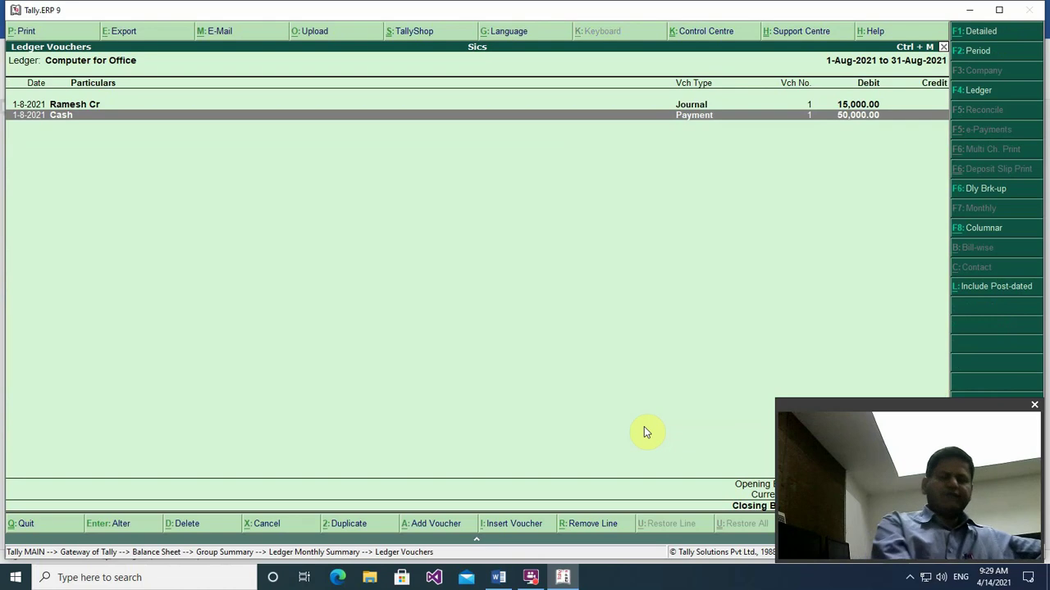
{"action": "key", "text": "Escape"}
{"action": "key", "text": "Escape"}
{"action": "key", "text": "Escape"}
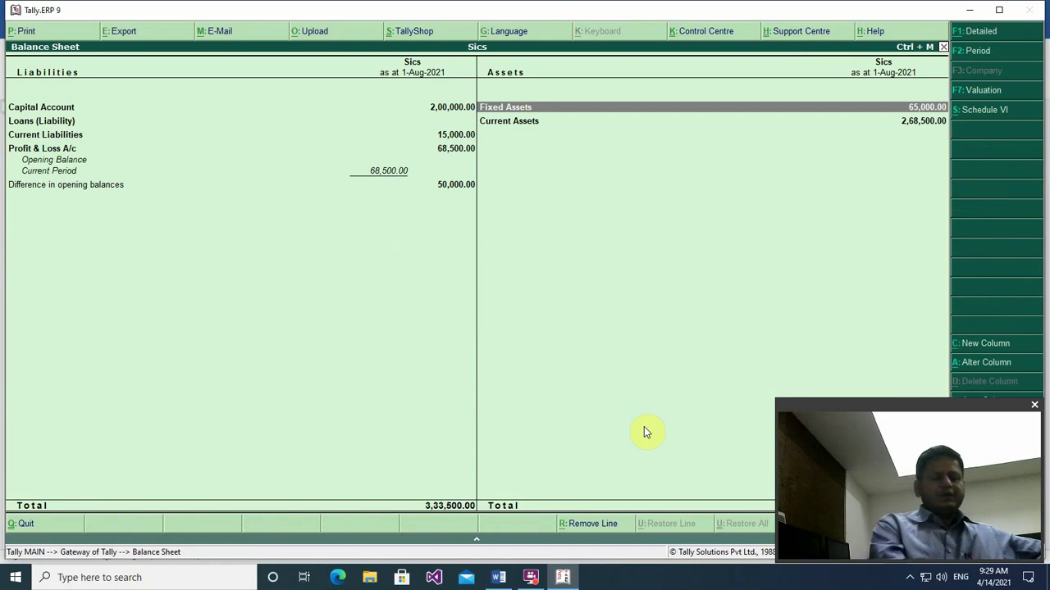
{"action": "key", "text": "Escape"}
{"action": "key", "text": "Escape"}
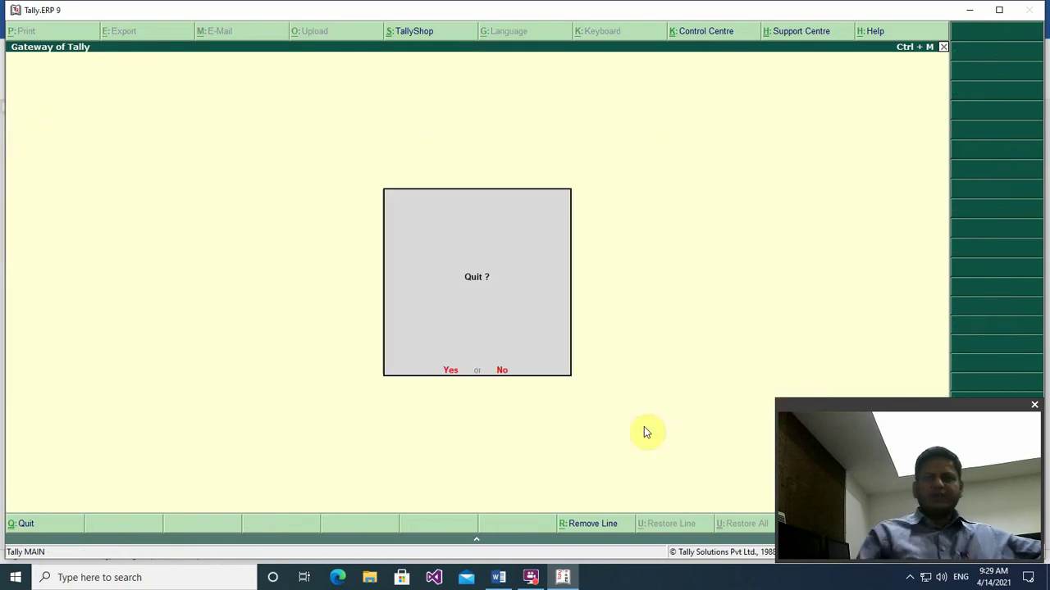
{"action": "key", "text": "Escape"}
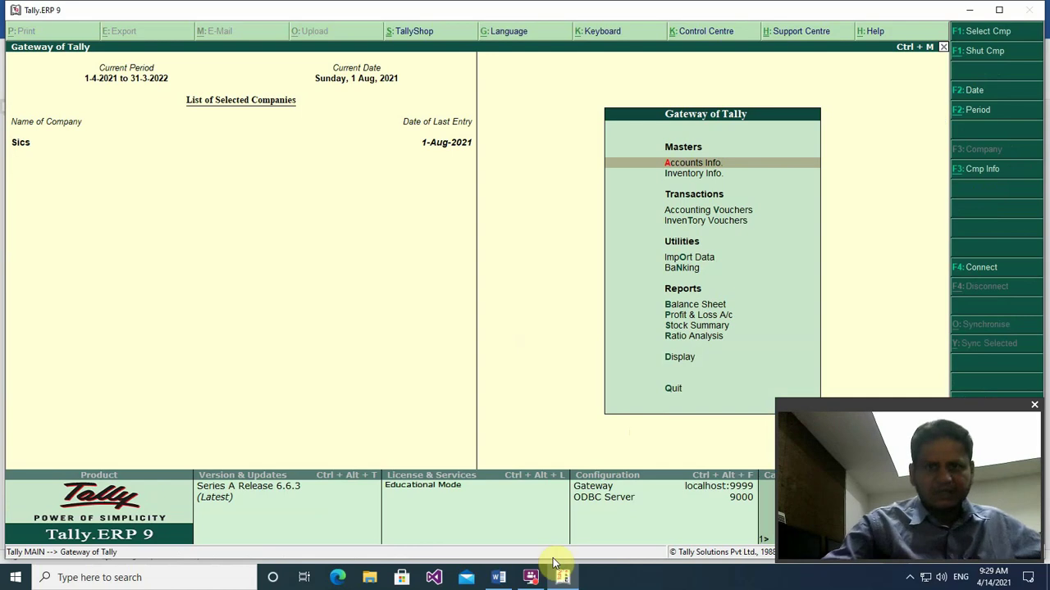
Step: Switch to the Word notes and copy the Purchase Voucher list item to the empty line below "Under- fixed assets"
{"action": "left_click", "coordinate": [500, 577]}
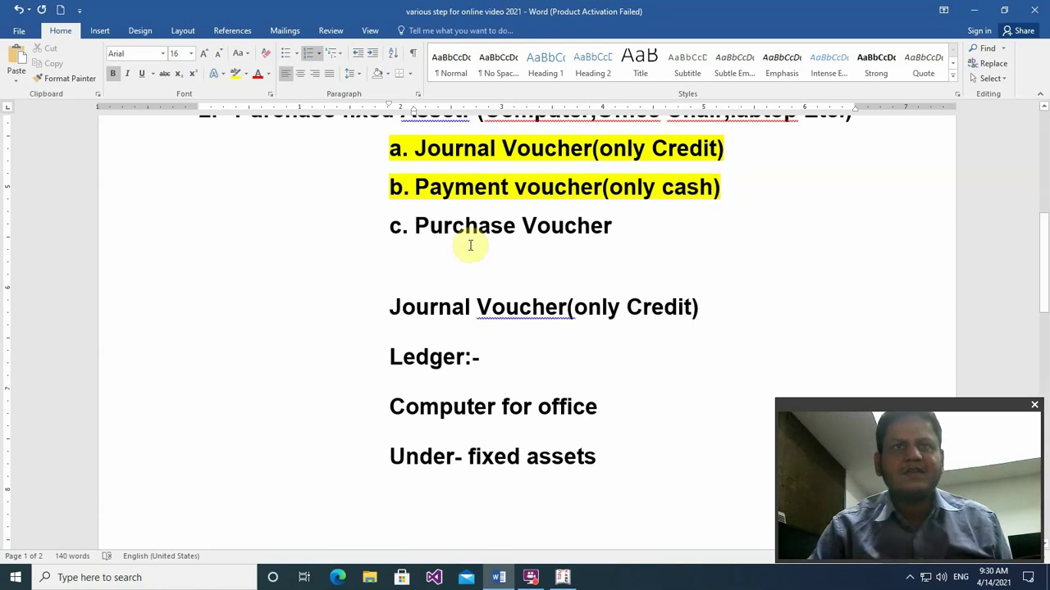
{"action": "left_click", "coordinate": [419, 224]}
{"action": "left_click_drag", "start_coordinate": [419, 224], "coordinate": [664, 222]}
{"action": "key", "text": "ctrl+c"}
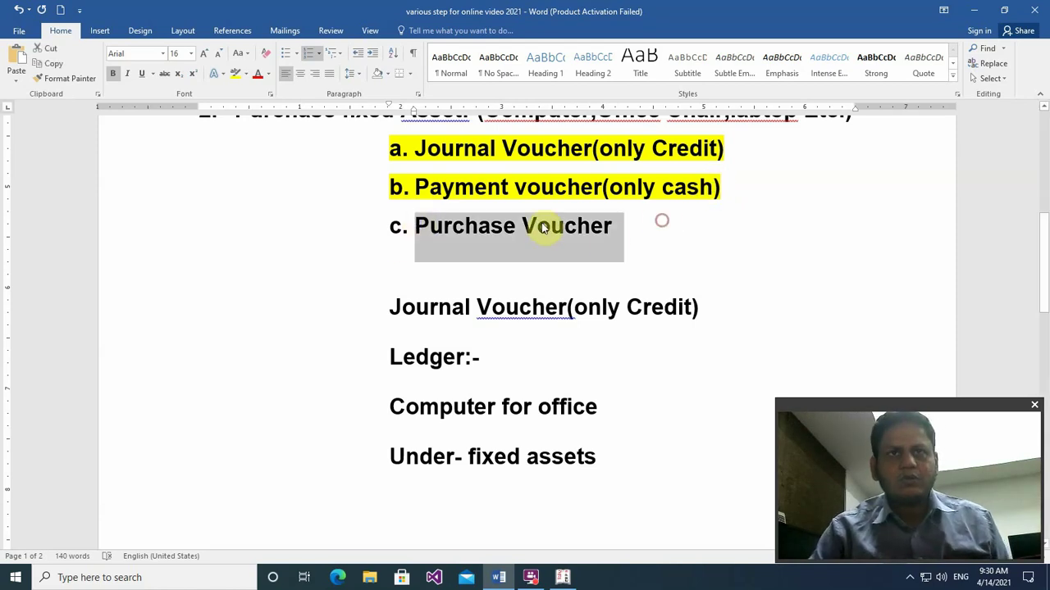
{"action": "scroll", "coordinate": [603, 271], "scroll_direction": "down", "scroll_amount": 3}
{"action": "left_click", "coordinate": [391, 358]}
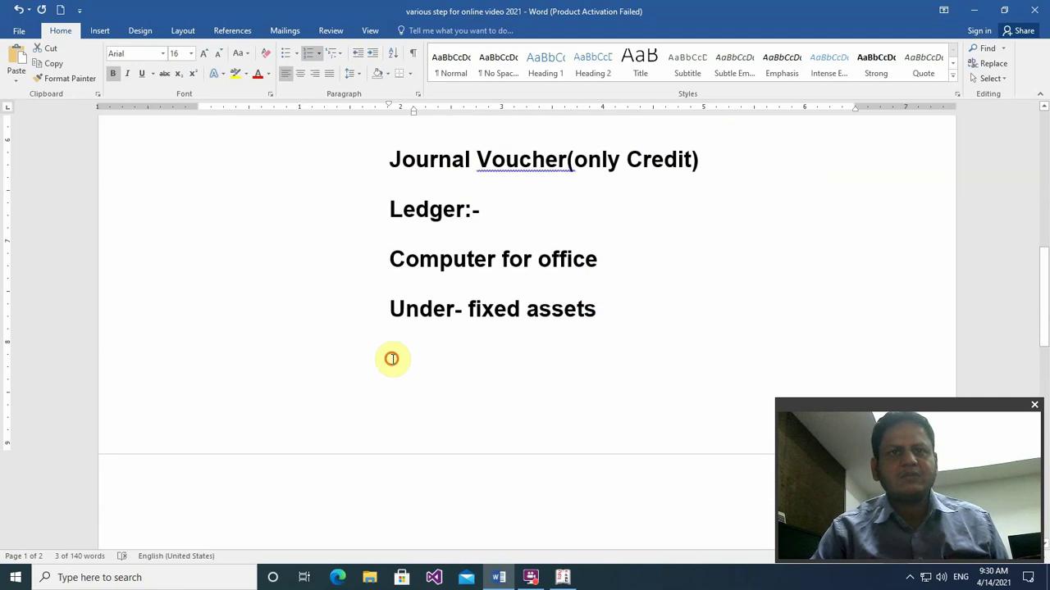
{"action": "key", "text": "ctrl+v"}
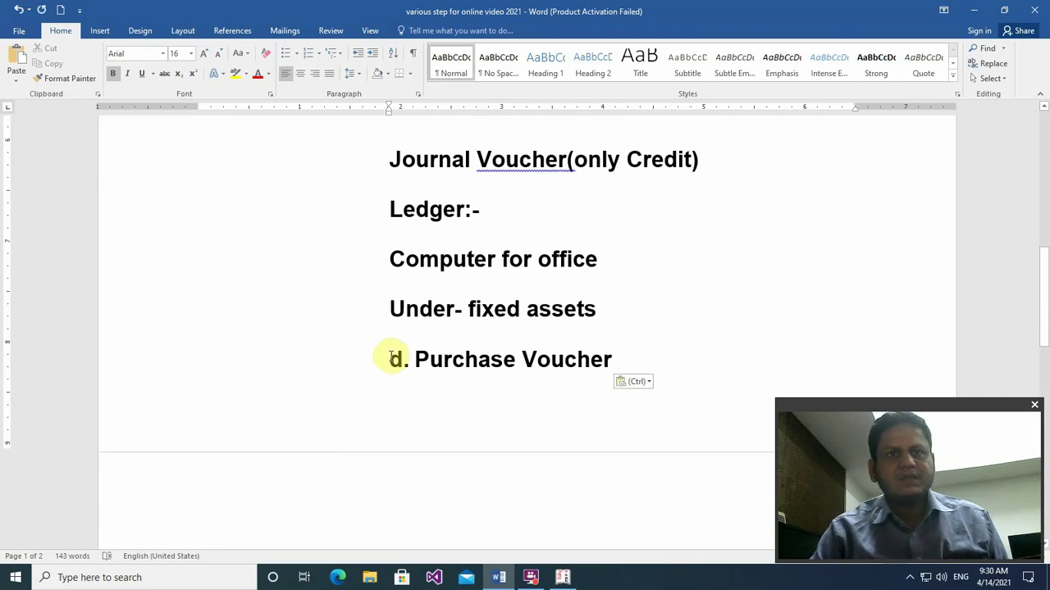
Step: Remove the list lettering from the pasted Purchase Voucher line
{"action": "left_click", "coordinate": [397, 358]}
{"action": "left_click_drag", "start_coordinate": [415, 359], "coordinate": [656, 355]}
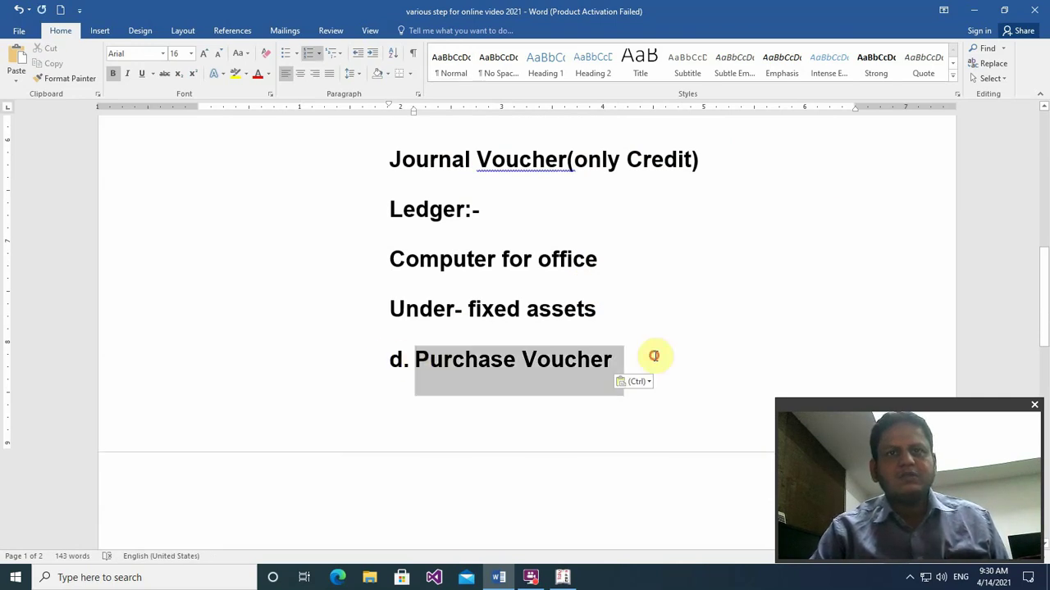
{"action": "left_click", "coordinate": [309, 53]}
Step: Add the line "1-without stock item" below the Purchase Voucher heading
{"action": "left_click", "coordinate": [415, 405]}
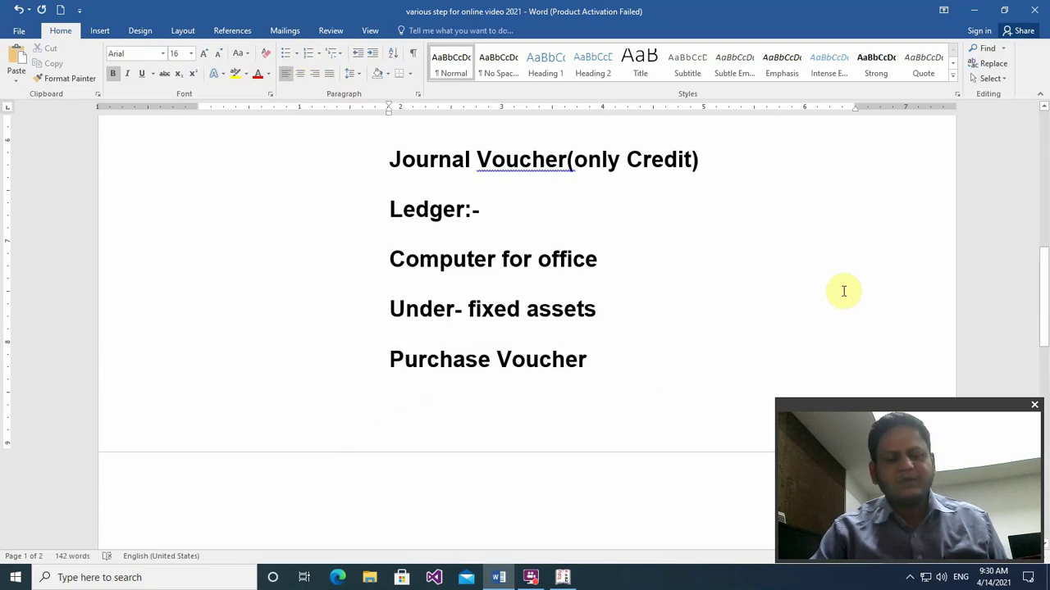
{"action": "type", "text": "1-"}
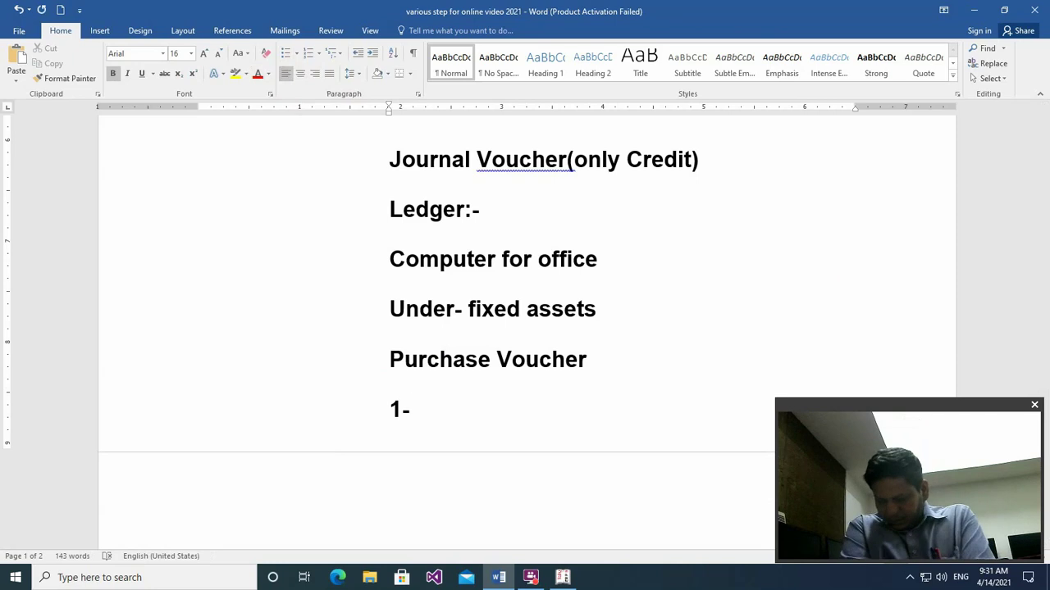
{"action": "type", "text": "w"}
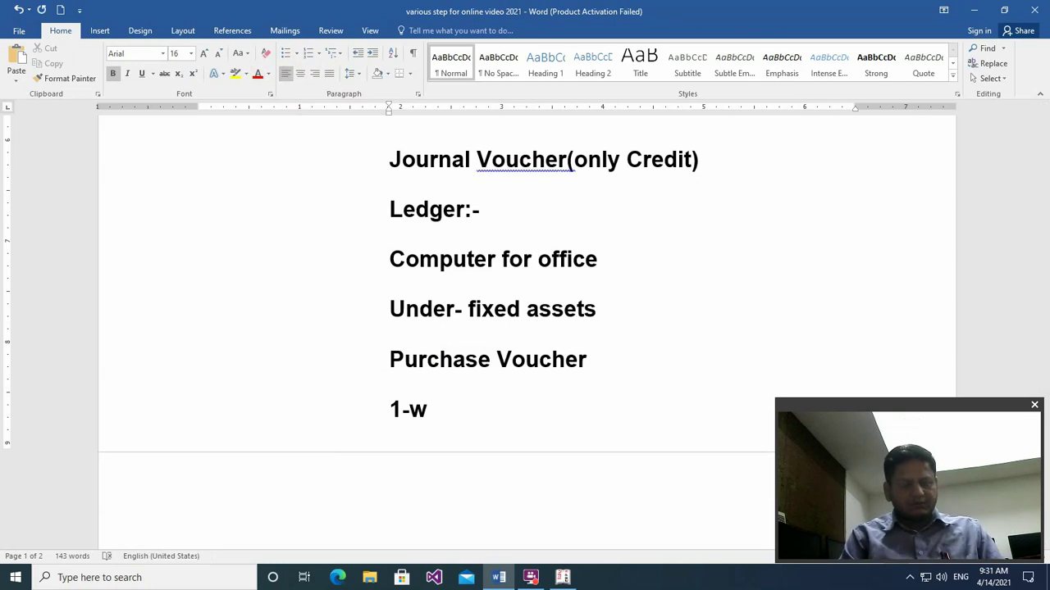
{"action": "type", "text": "i"}
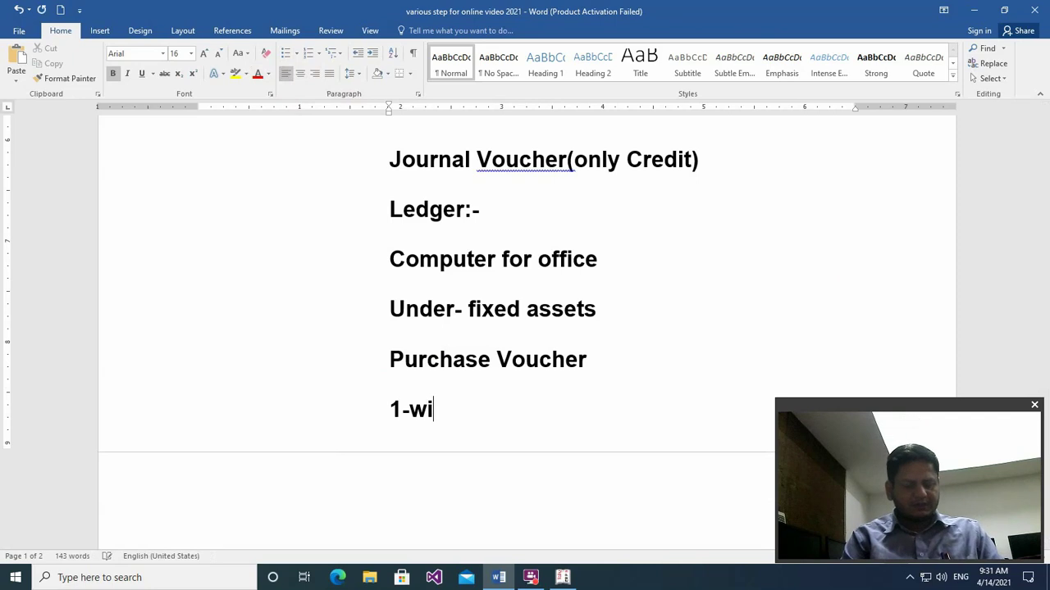
{"action": "type", "text": "thout "}
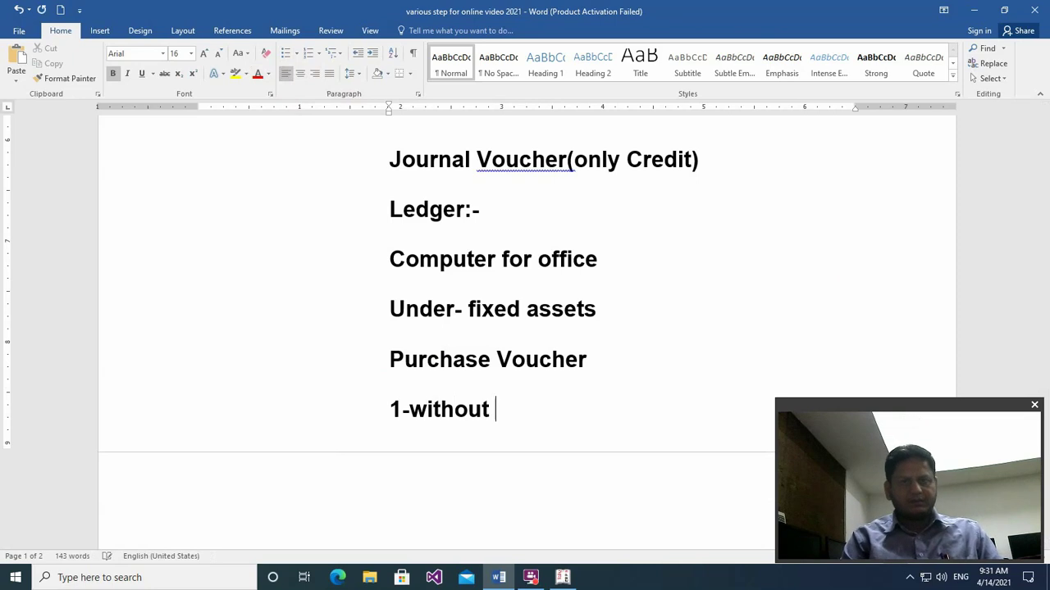
{"action": "type", "text": "stock "}
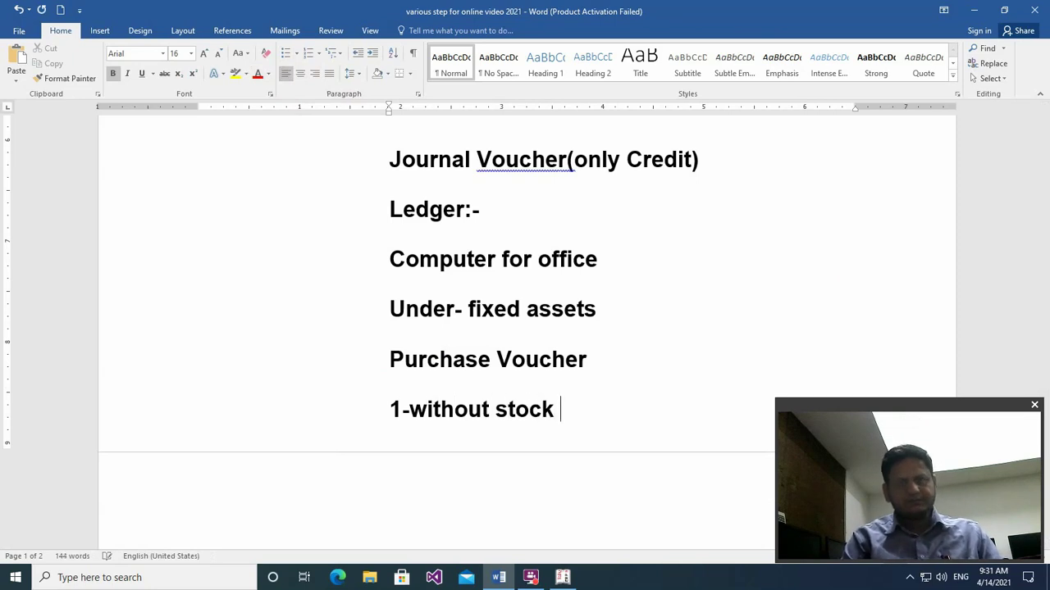
{"action": "type", "text": "item"}
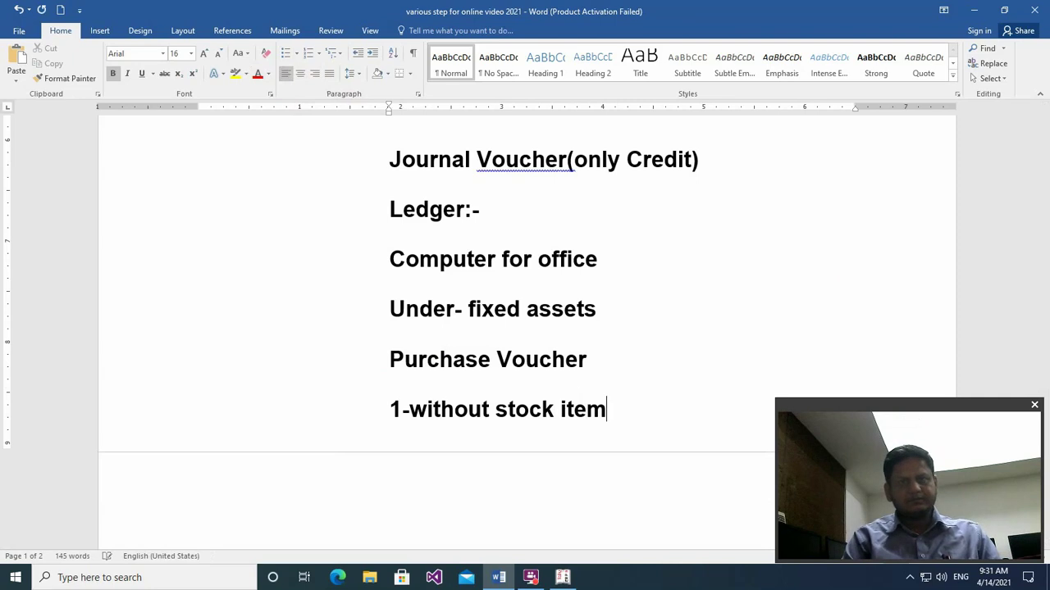
{"action": "key", "text": "Return"}
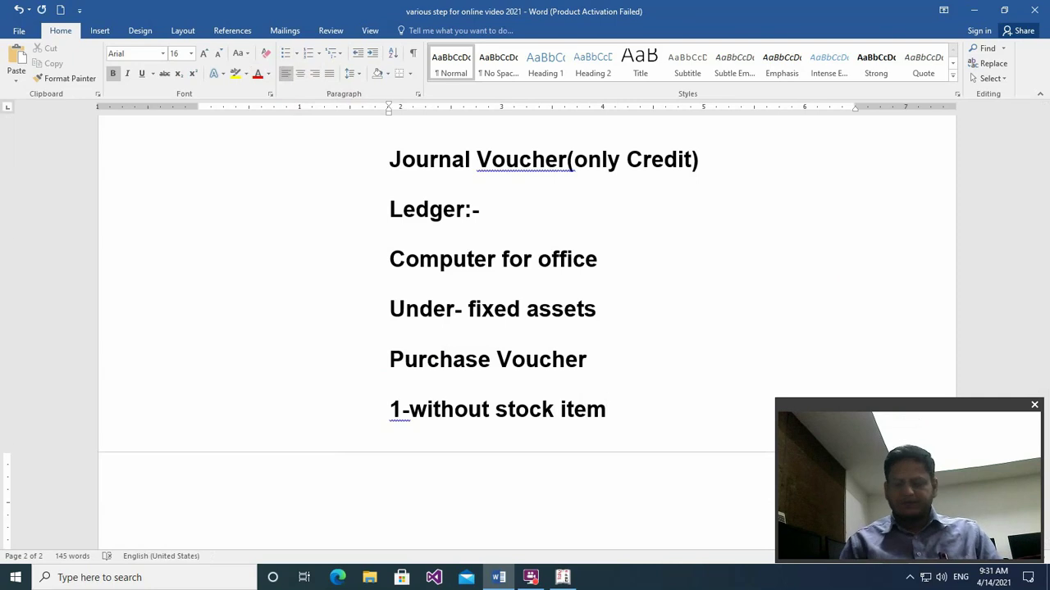
Step: Add "2-with stock item" as the second line under the Purchase Voucher heading
{"action": "type", "text": "2-w"}
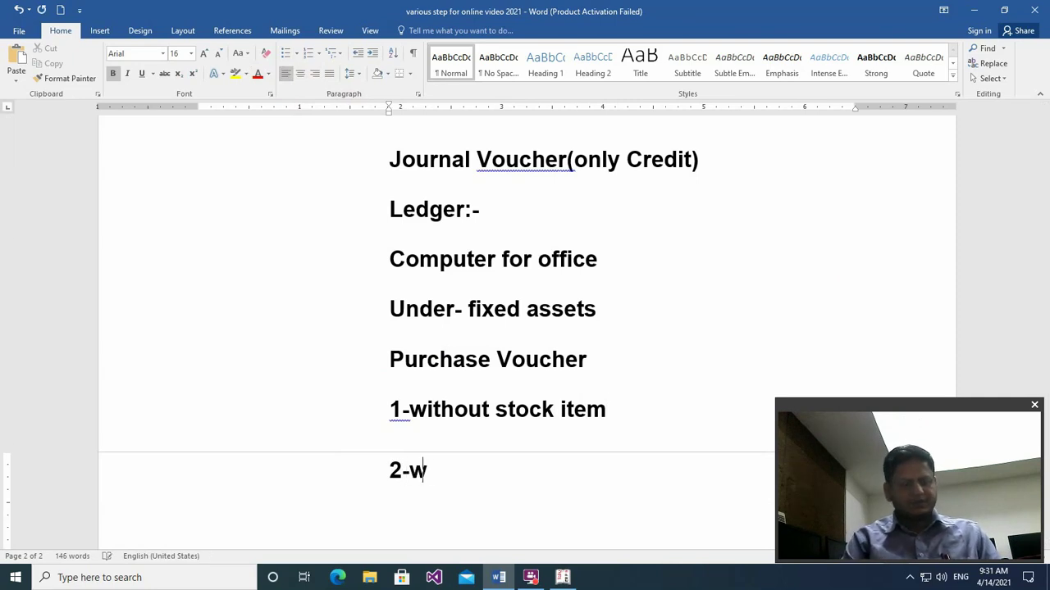
{"action": "type", "text": "ith s"}
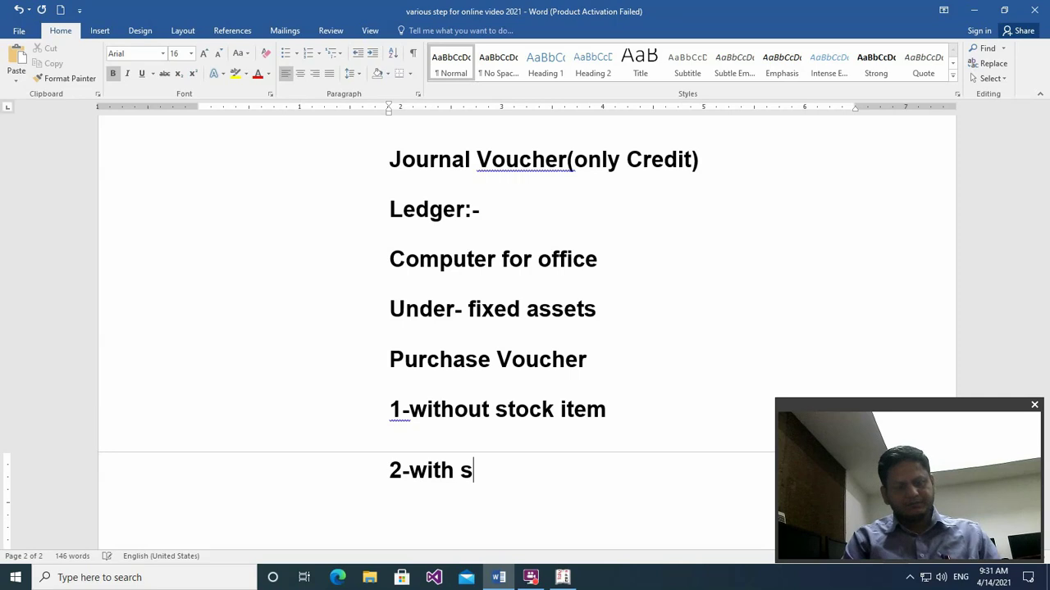
{"action": "type", "text": "tock"}
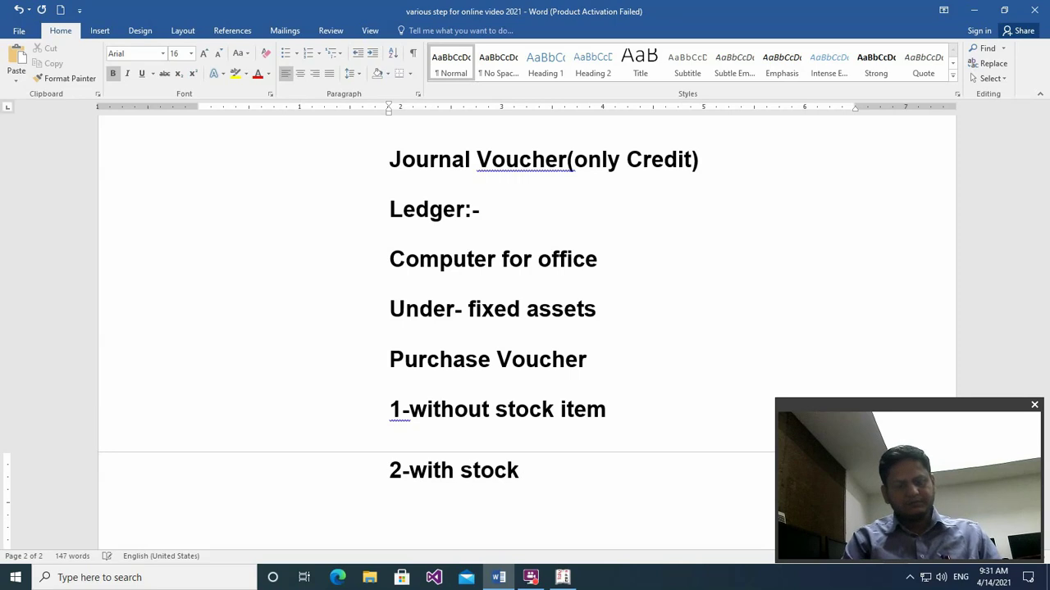
{"action": "type", "text": " item"}
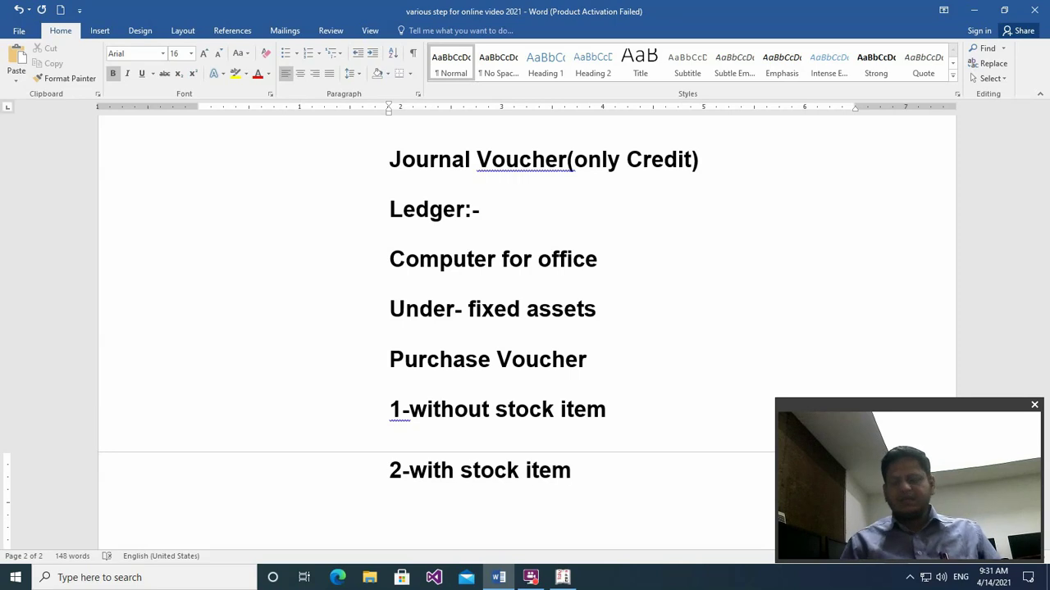
{"action": "key", "text": "Return"}
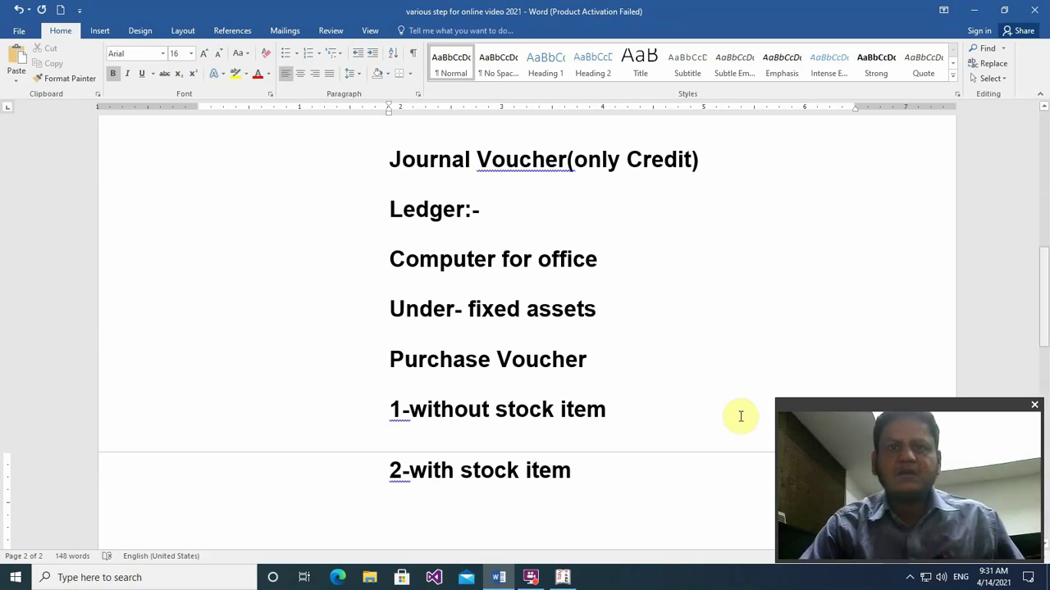
Step: Switch to Tally and open a purchase voucher in voucher mode instead of invoice mode
{"action": "left_click", "coordinate": [562, 578]}
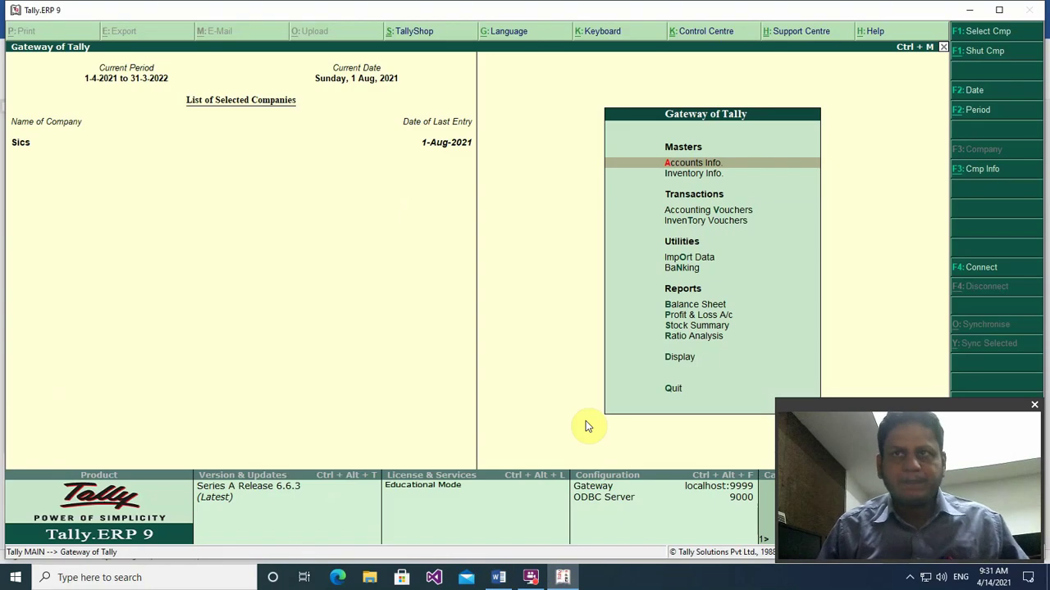
{"action": "key", "text": "v"}
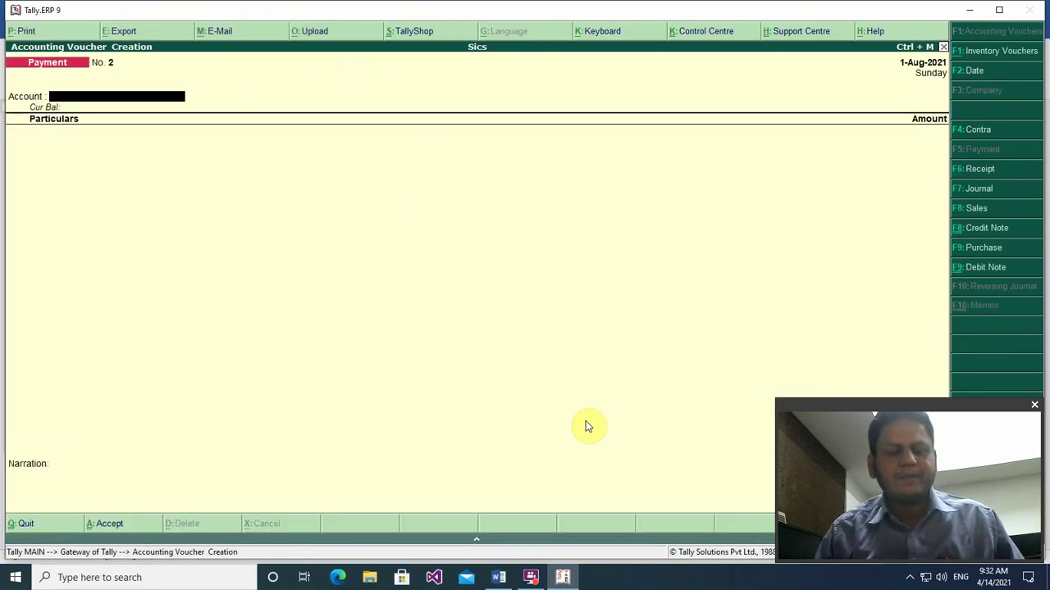
{"action": "key", "text": "F9"}
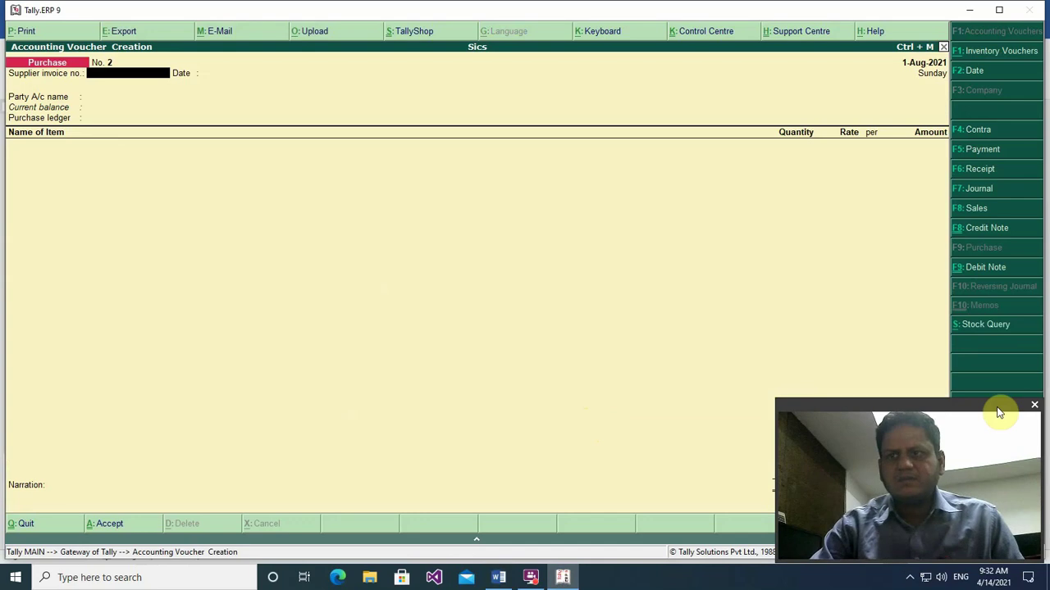
{"action": "left_click_drag", "start_coordinate": [998, 403], "coordinate": [228, 397]}
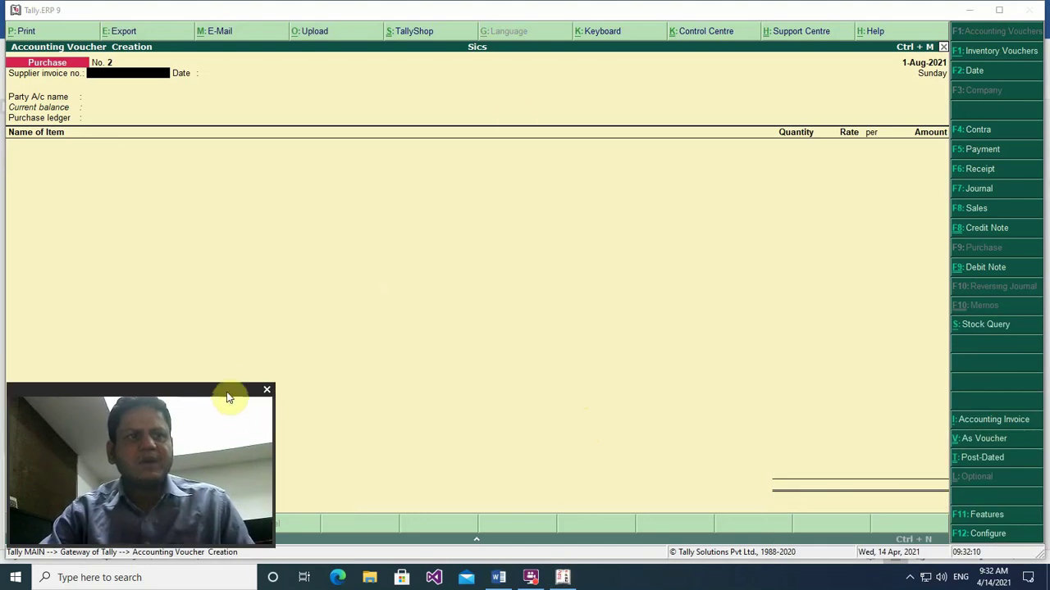
{"action": "left_click", "coordinate": [517, 15]}
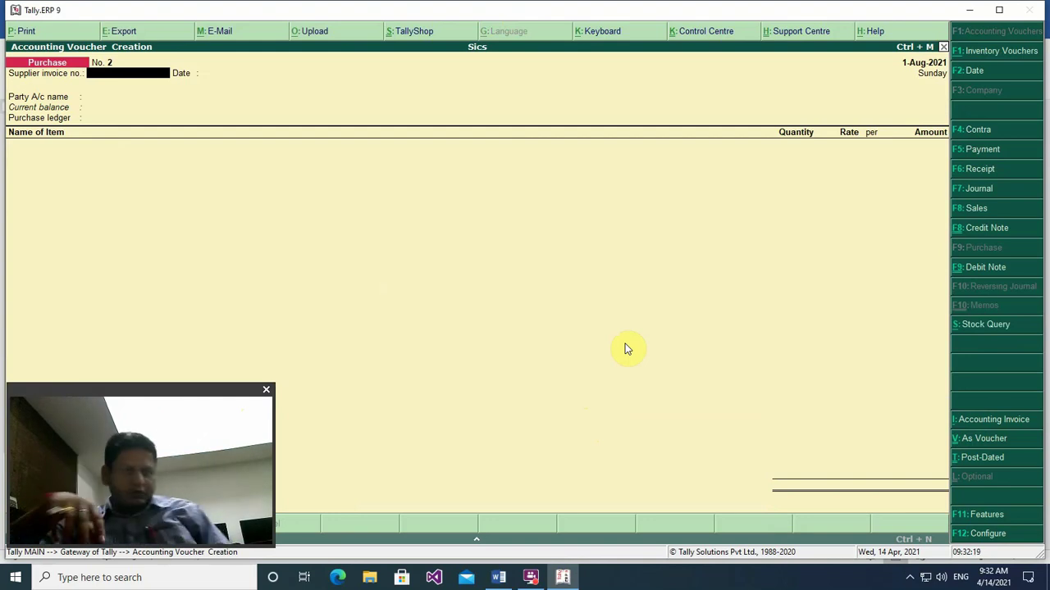
{"action": "key", "text": "ctrl+v"}
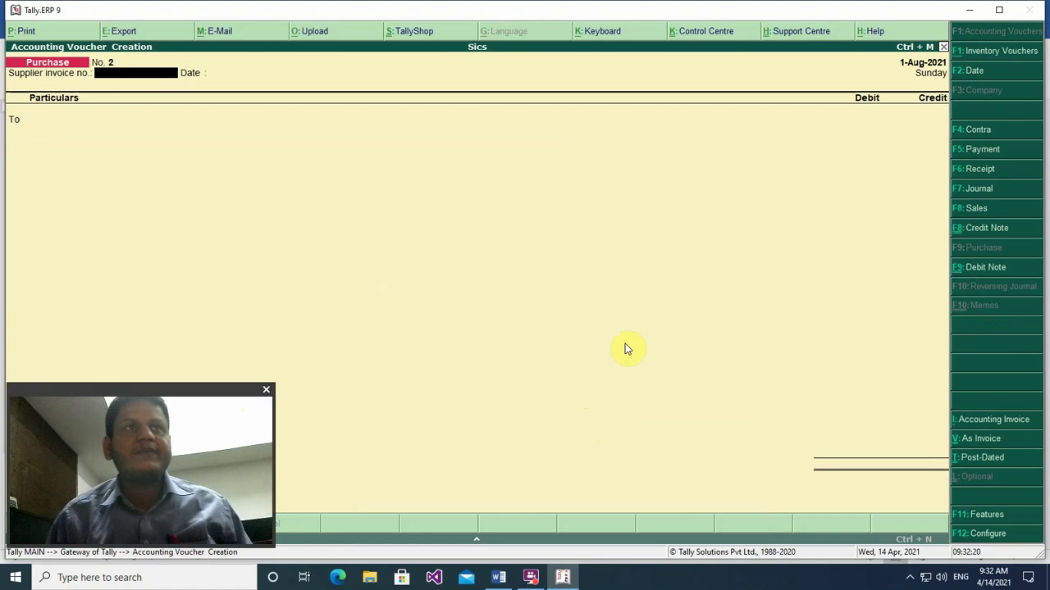
{"action": "type", "text": "6"}
{"action": "key", "text": "Return"}
{"action": "key", "text": "Return"}
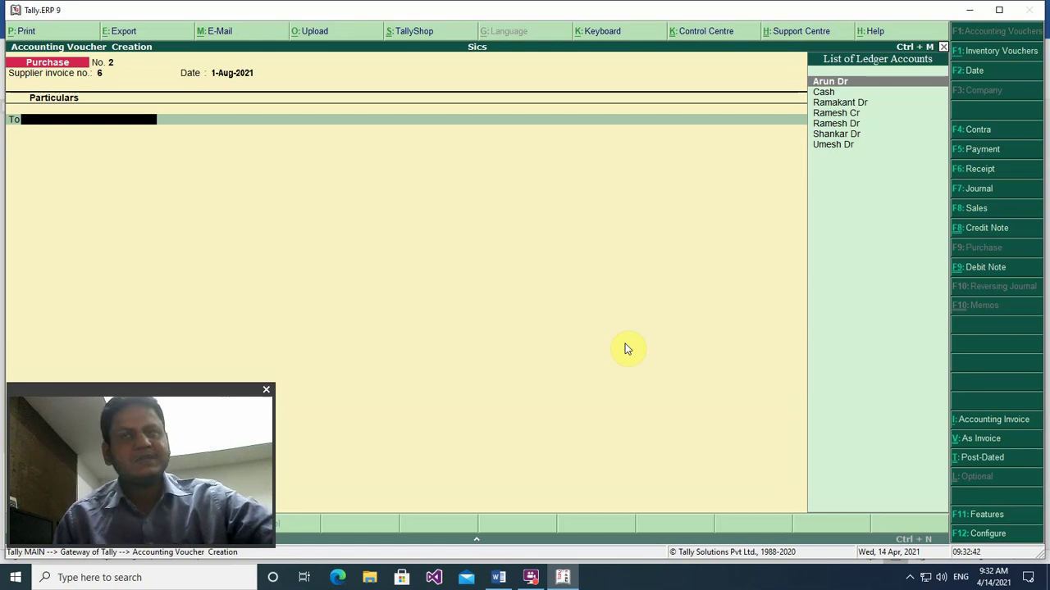
{"action": "key", "text": "Down"}
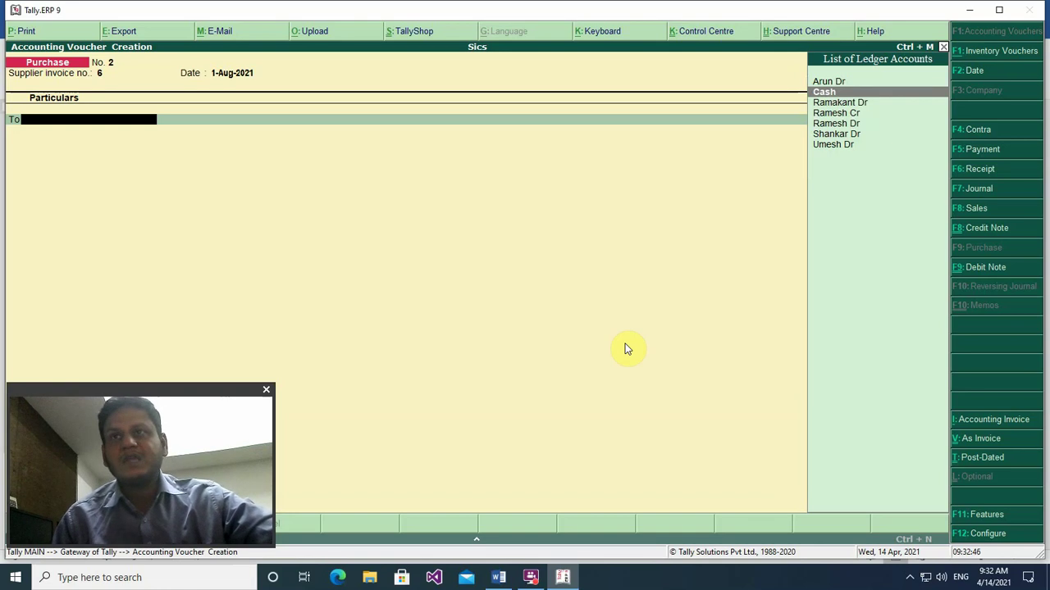
{"action": "key", "text": "Down"}
{"action": "key", "text": "Down"}
{"action": "key", "text": "Return"}
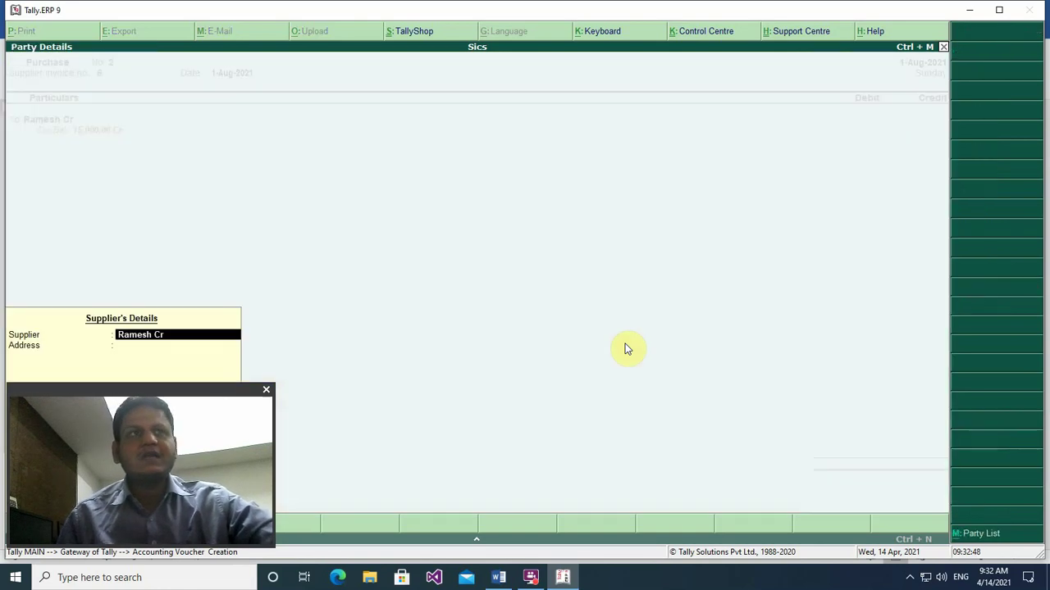
{"action": "key", "text": "Return"}
{"action": "key", "text": "Return"}
{"action": "key", "text": "Return"}
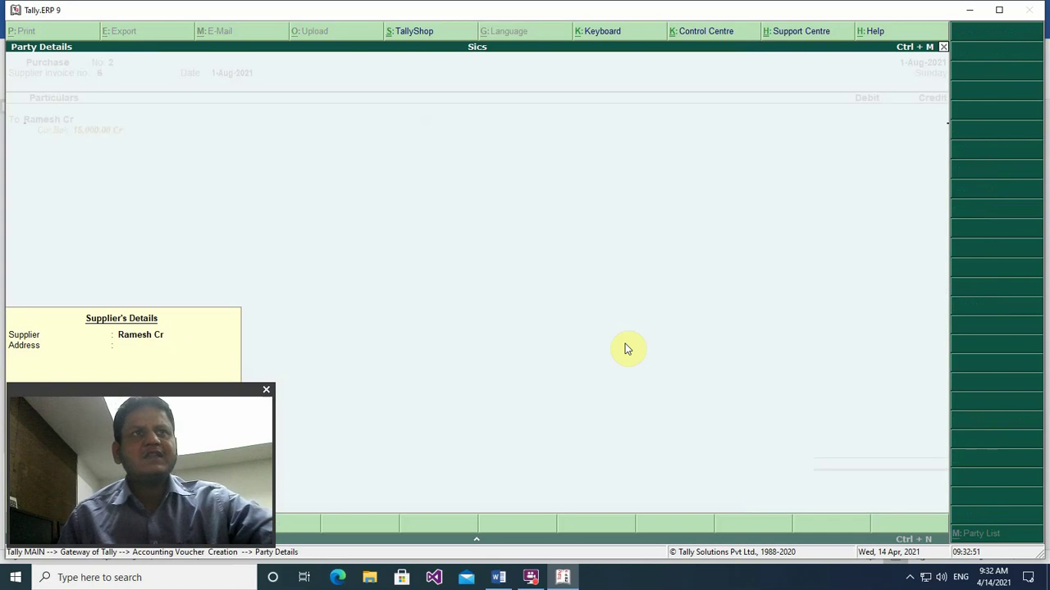
{"action": "key", "text": "Return"}
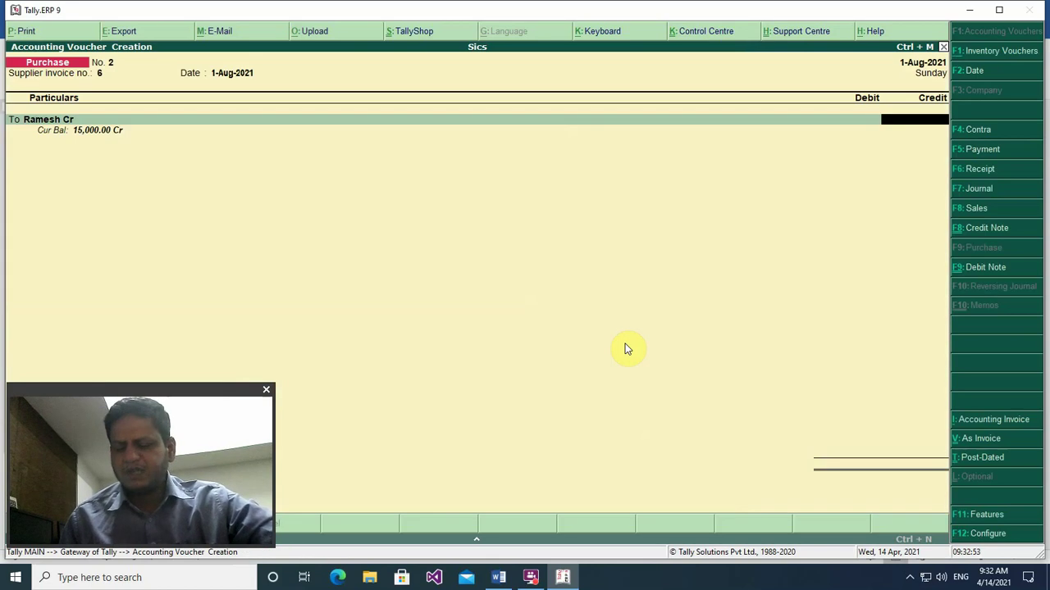
{"action": "type", "text": "10000"}
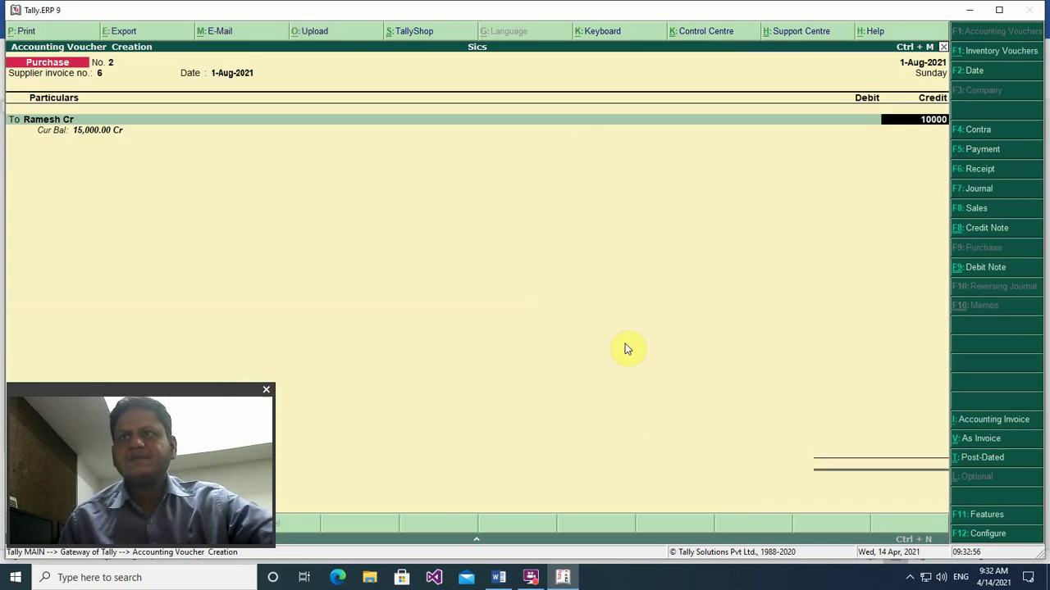
{"action": "key", "text": "Return"}
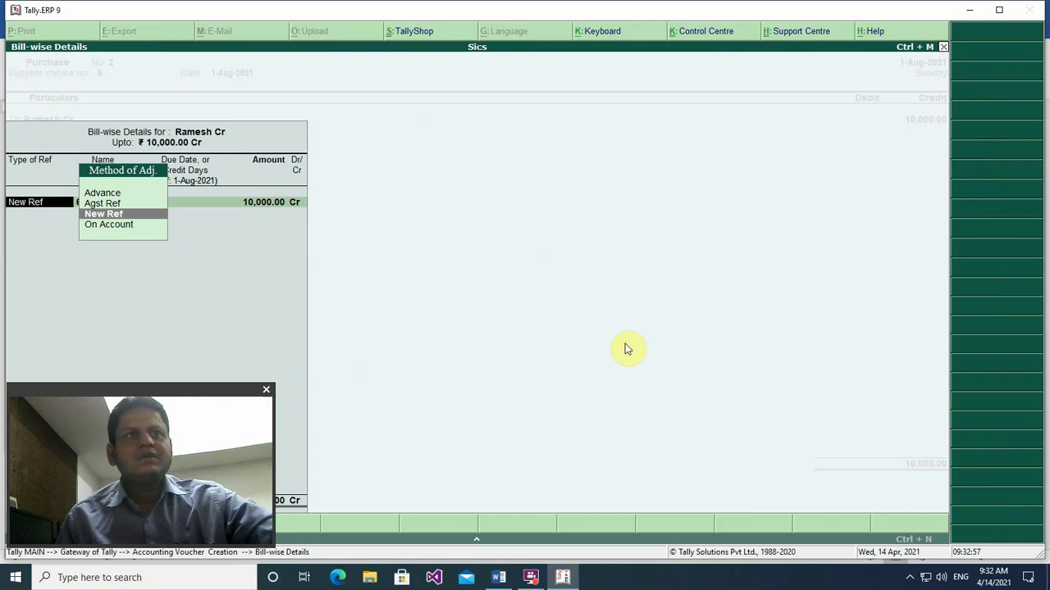
{"action": "key", "text": "Return"}
{"action": "key", "text": "Return"}
{"action": "key", "text": "Return"}
{"action": "key", "text": "Return"}
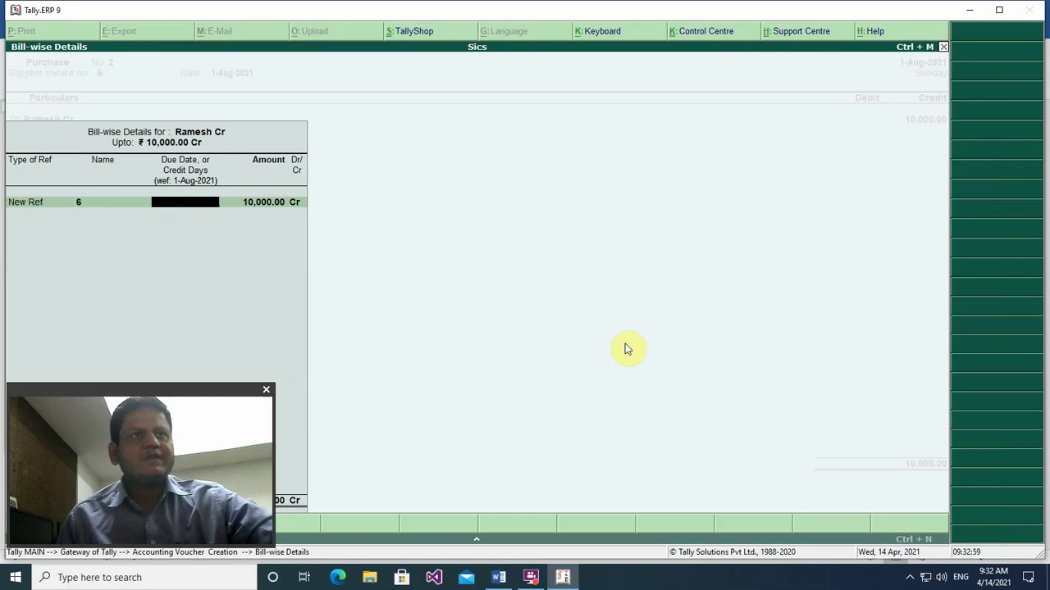
{"action": "key", "text": "Return"}
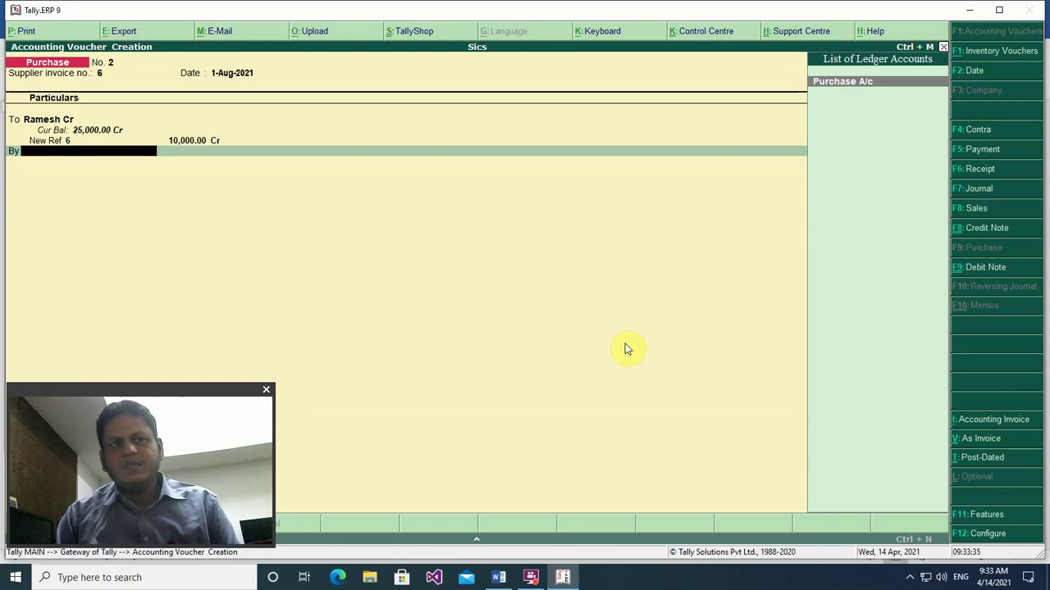
{"action": "key", "text": "F12"}
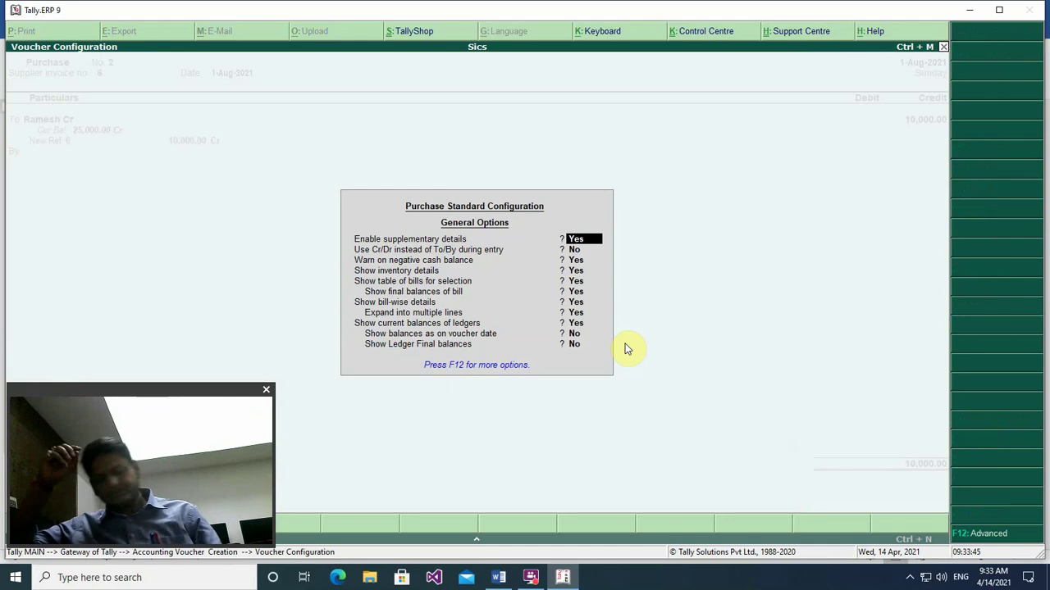
{"action": "key", "text": "ctrl+a"}
{"action": "key", "text": "Escape"}
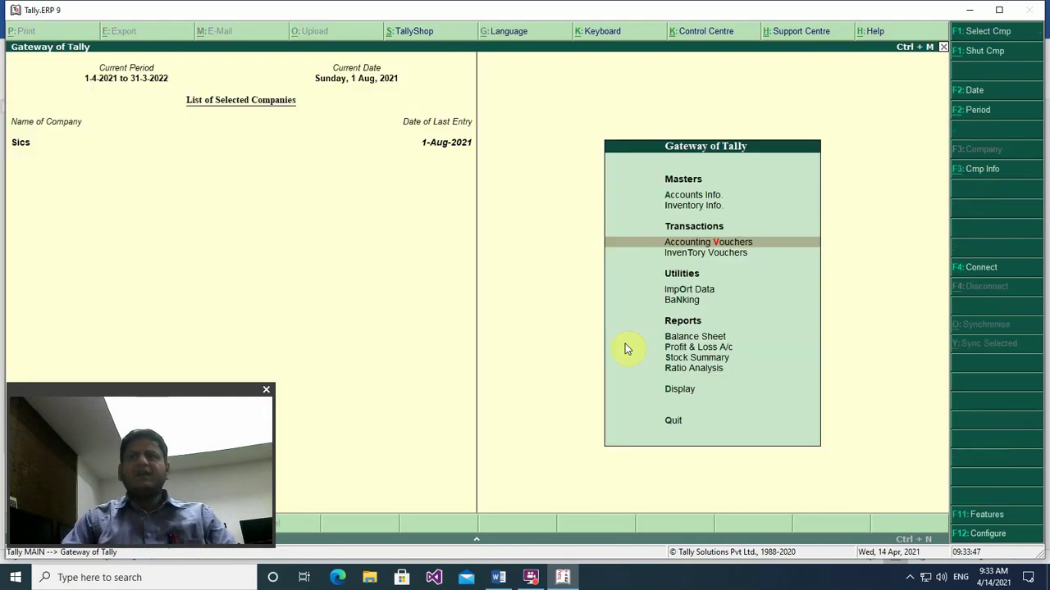
Step: Open the Voucher Entry configuration from the Gateway of Tally
{"action": "key", "text": "F12"}
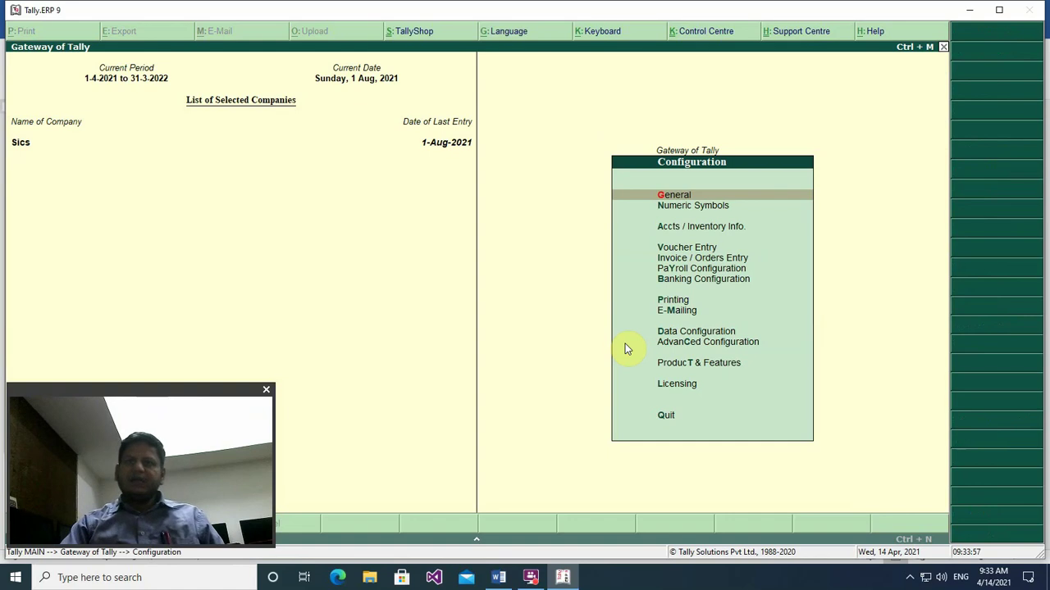
{"action": "key", "text": "Down"}
{"action": "key", "text": "Down"}
{"action": "key", "text": "Down"}
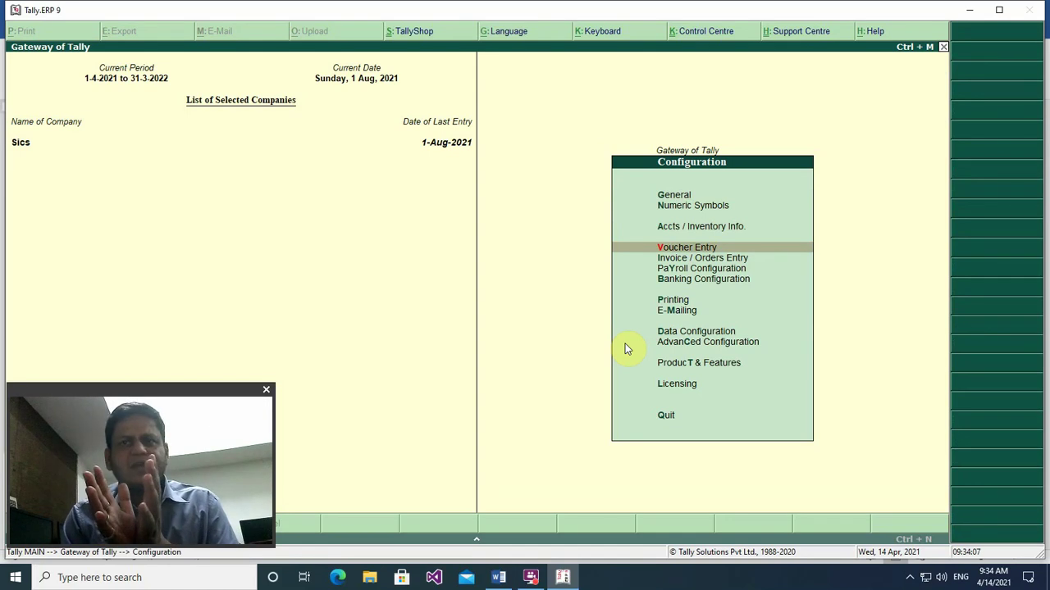
{"action": "key", "text": "Return"}
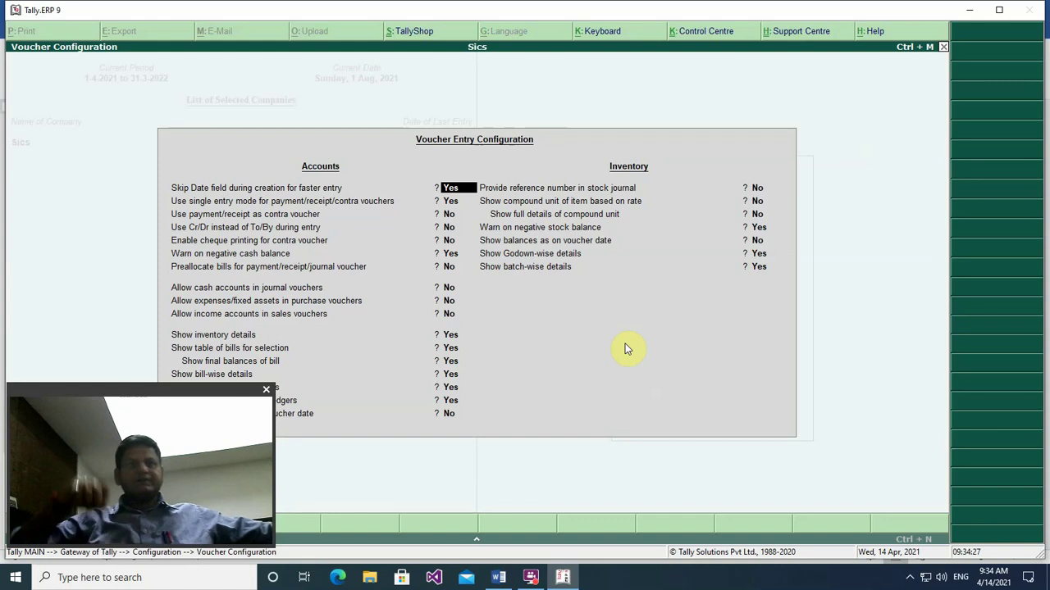
Step: Set "Allow expenses/fixed assets in purchase vouchers" to Yes, save the voucher entry configuration and return to the Gateway of Tally
{"action": "key", "text": "Down"}
{"action": "key", "text": "Down"}
{"action": "key", "text": "Down"}
{"action": "key", "text": "Down"}
{"action": "key", "text": "Down"}
{"action": "key", "text": "Down"}
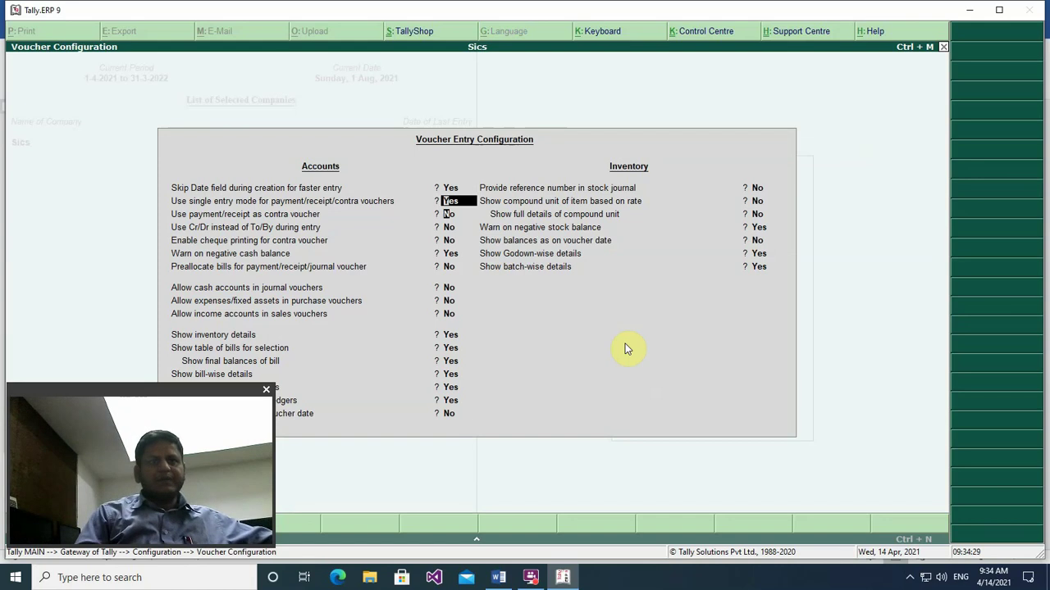
{"action": "key", "text": "Down"}
{"action": "key", "text": "Down"}
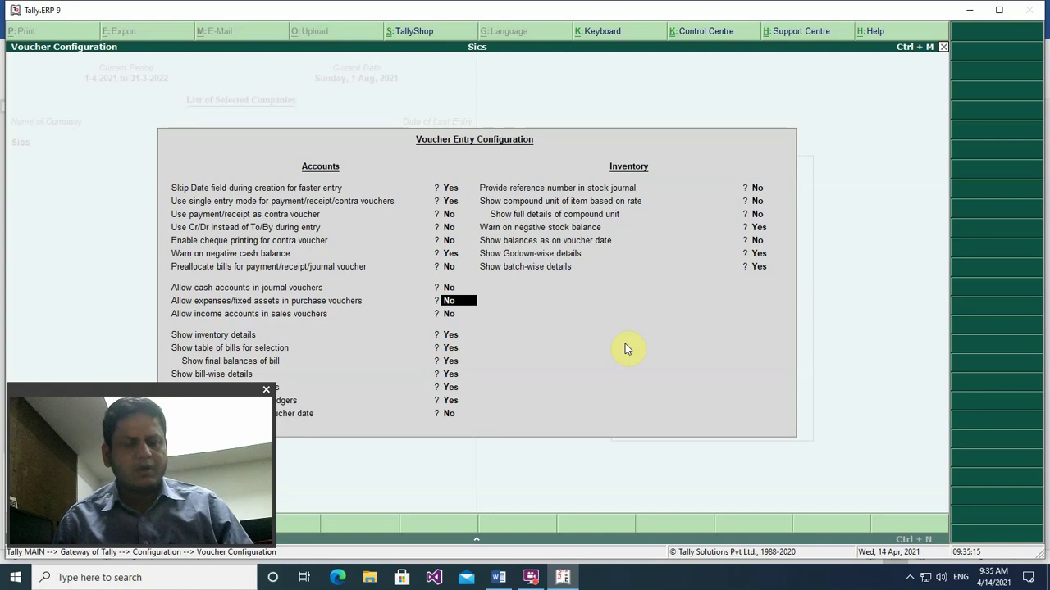
{"action": "type", "text": "y"}
{"action": "key", "text": "Return"}
{"action": "key", "text": "Return"}
{"action": "key", "text": "Return"}
{"action": "key", "text": "Return"}
{"action": "key", "text": "Return"}
{"action": "key", "text": "Return"}
{"action": "key", "text": "Return"}
{"action": "key", "text": "Return"}
{"action": "key", "text": "Return"}
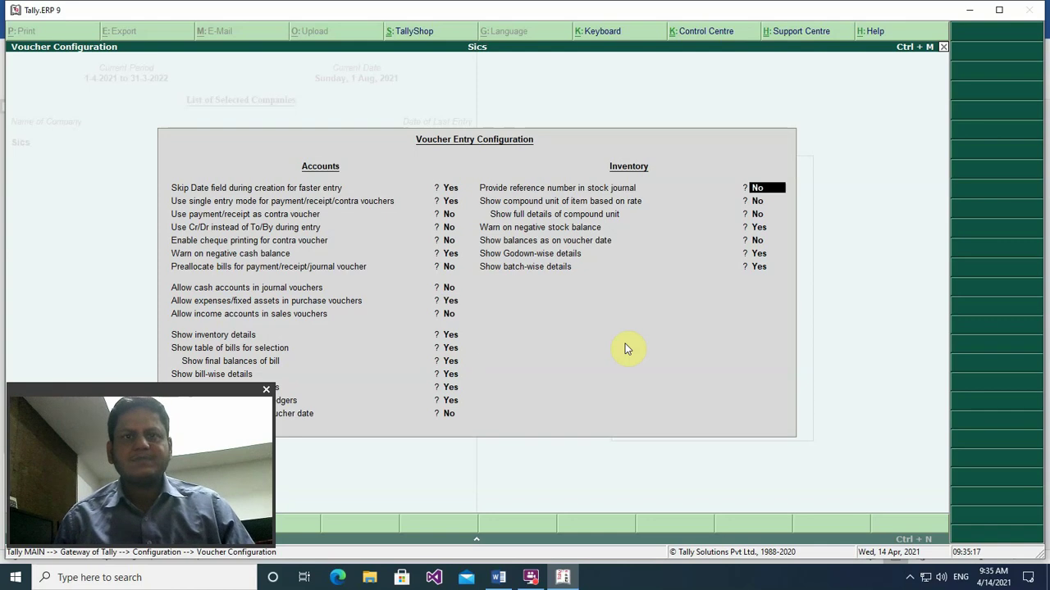
{"action": "key", "text": "Return"}
{"action": "key", "text": "Return"}
{"action": "key", "text": "Return"}
{"action": "key", "text": "Return"}
{"action": "key", "text": "Return"}
{"action": "key", "text": "Return"}
{"action": "key", "text": "Return"}
{"action": "key", "text": "Return"}
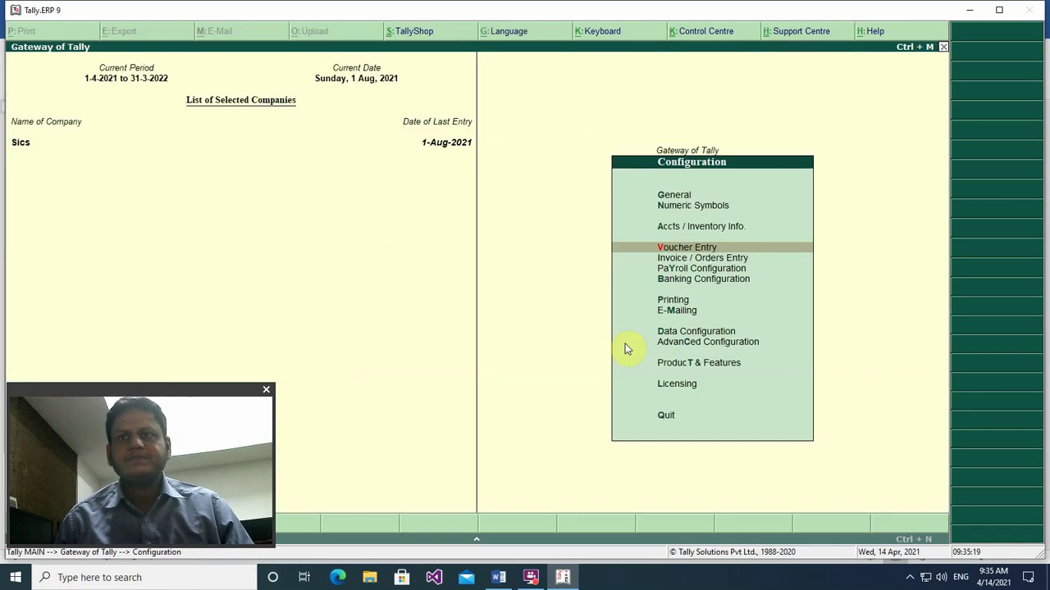
{"action": "key", "text": "Escape"}
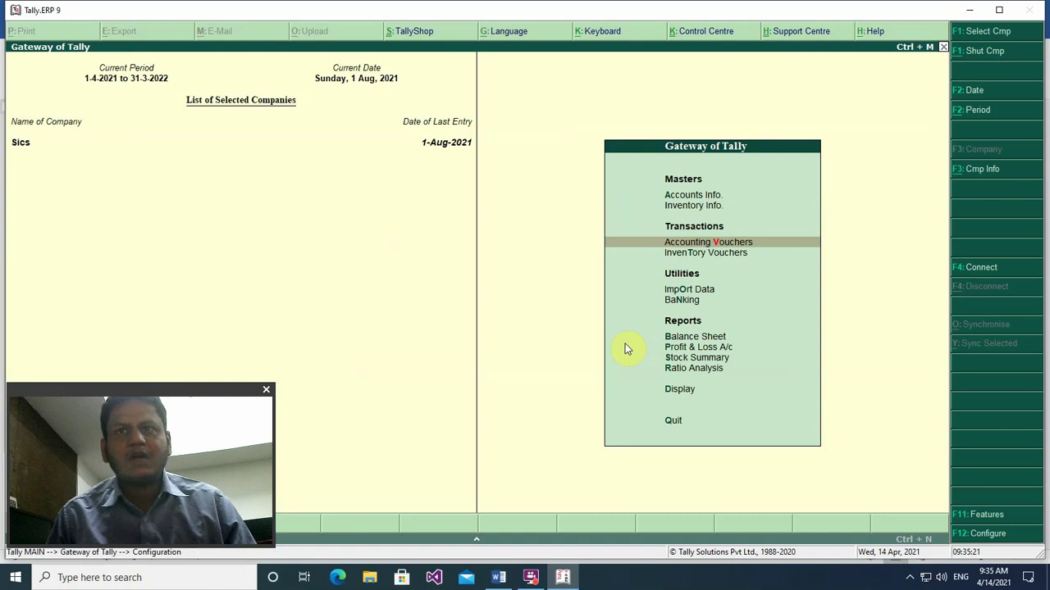
Step: Start a purchase voucher with supplier invoice number 6 dated 1-Aug-2021
{"action": "key", "text": "Return"}
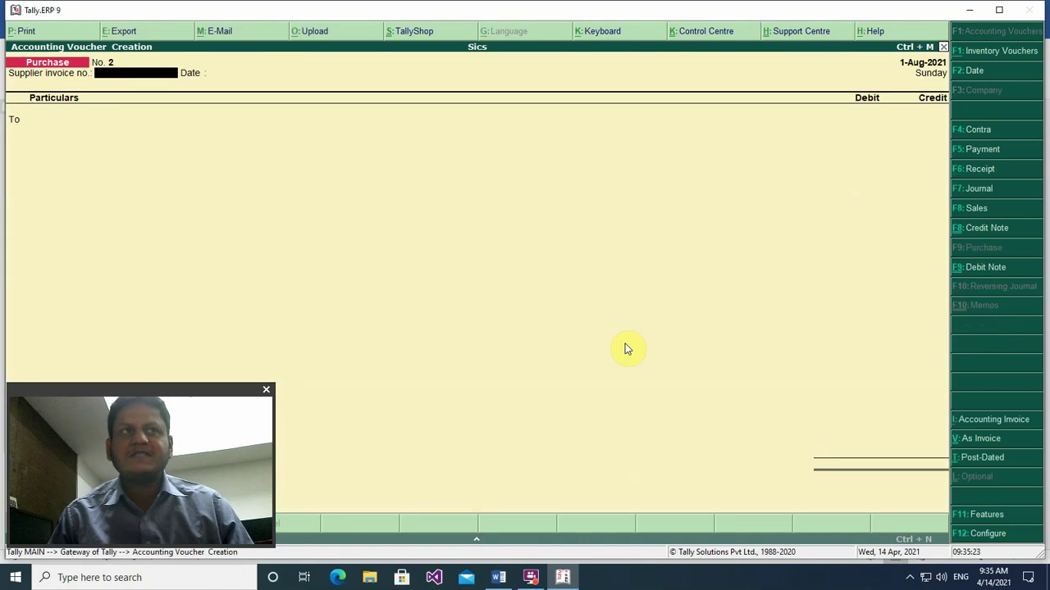
{"action": "type", "text": "6"}
{"action": "key", "text": "Return"}
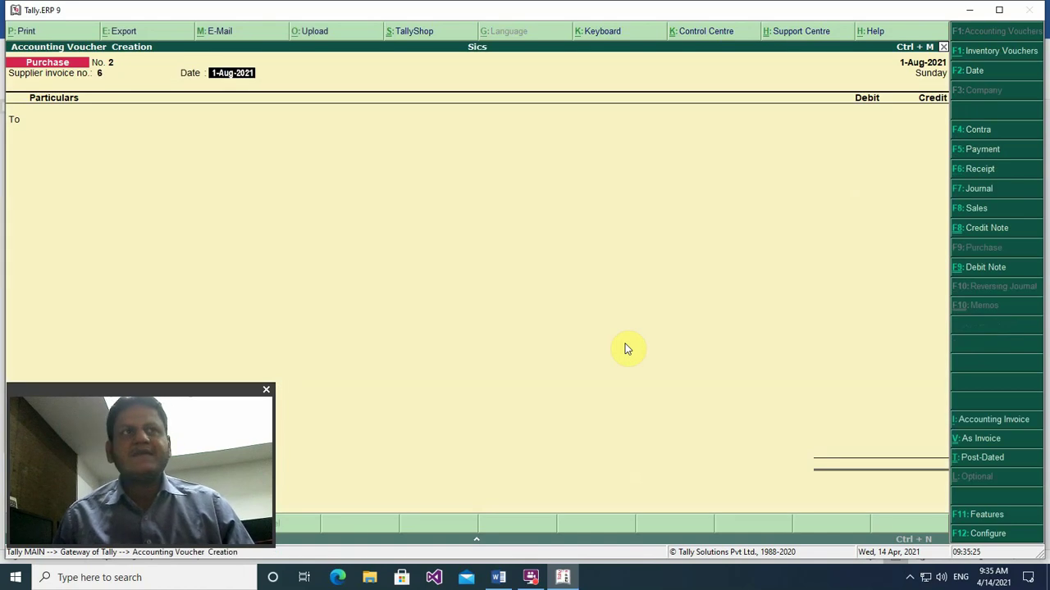
{"action": "key", "text": "Return"}
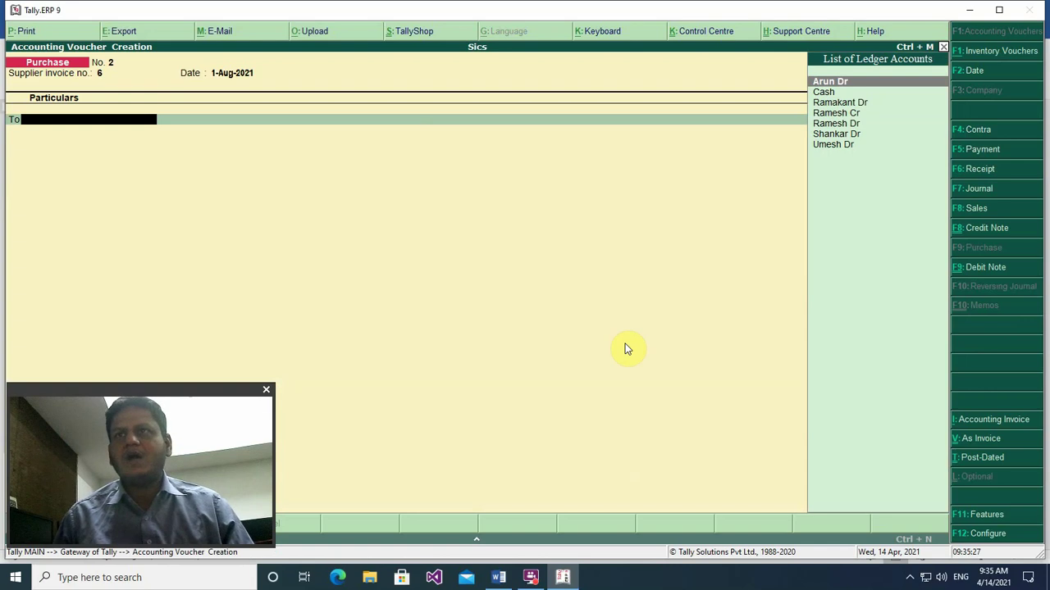
Step: Choose the supplier's ledger marked Cr as the account to credit and accept the supplier's details without an address
{"action": "key", "text": "Down"}
{"action": "key", "text": "Down"}
{"action": "key", "text": "Down"}
{"action": "key", "text": "Return"}
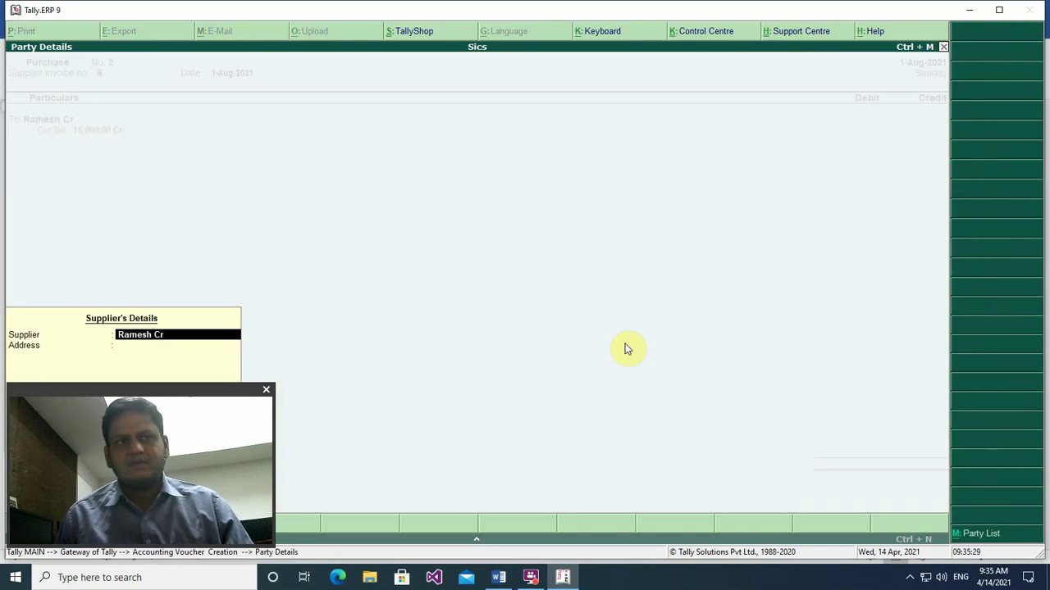
{"action": "key", "text": "Return"}
{"action": "key", "text": "Return"}
{"action": "key", "text": "Return"}
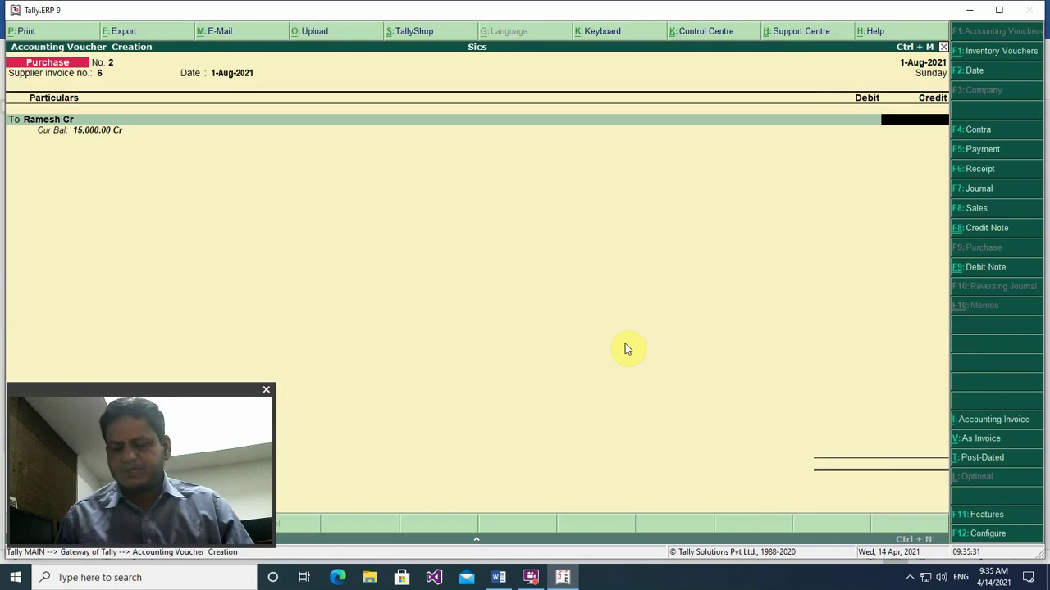
Step: Credit the supplier 10000 and allocate the full amount to New Ref 6 in the bill-wise details
{"action": "type", "text": "10000"}
{"action": "key", "text": "Return"}
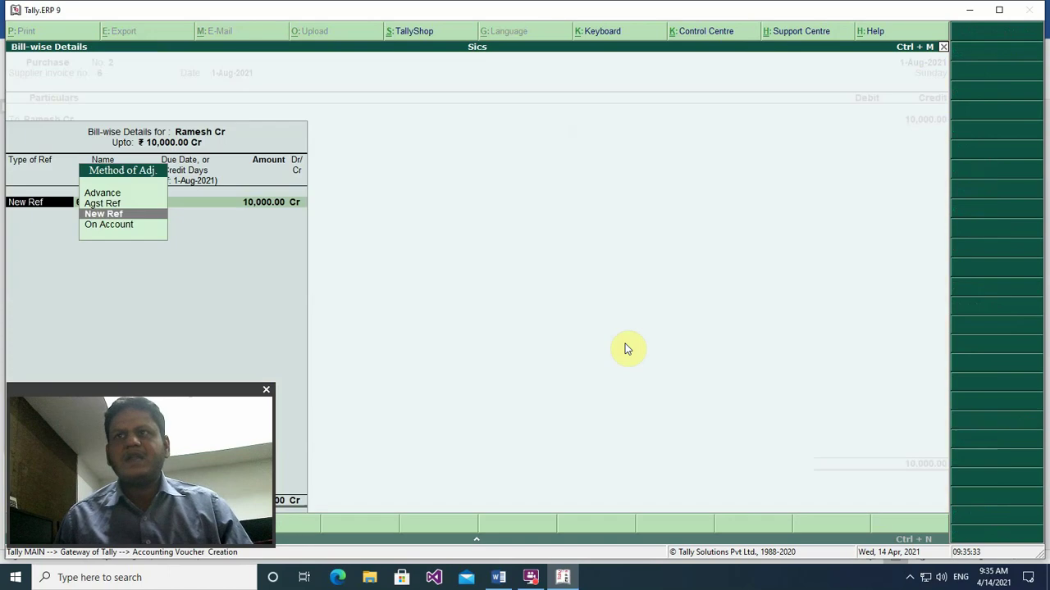
{"action": "key", "text": "Return"}
{"action": "key", "text": "Return"}
{"action": "key", "text": "Return"}
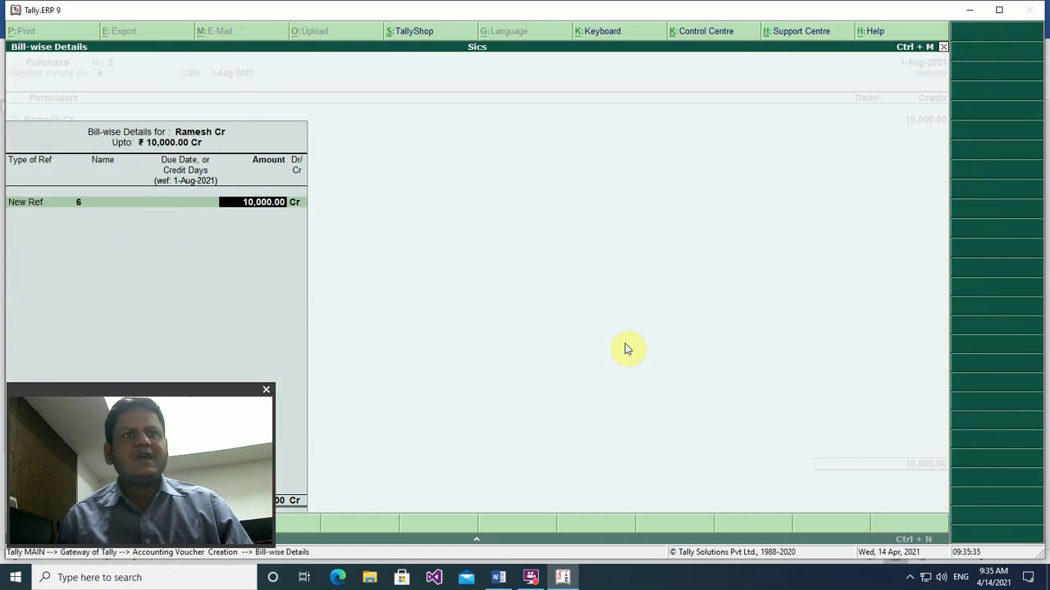
{"action": "key", "text": "Return"}
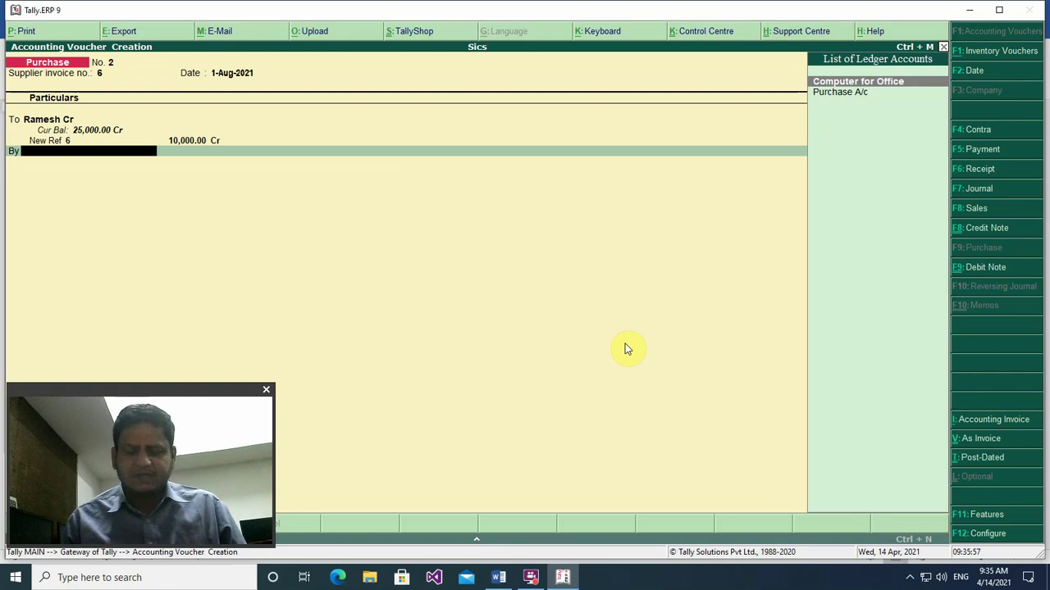
Step: Debit Computer for Office with 10,000.00 and save the purchase voucher without a narration
{"action": "key", "text": "Return"}
{"action": "key", "text": "Return"}
{"action": "key", "text": "Return"}
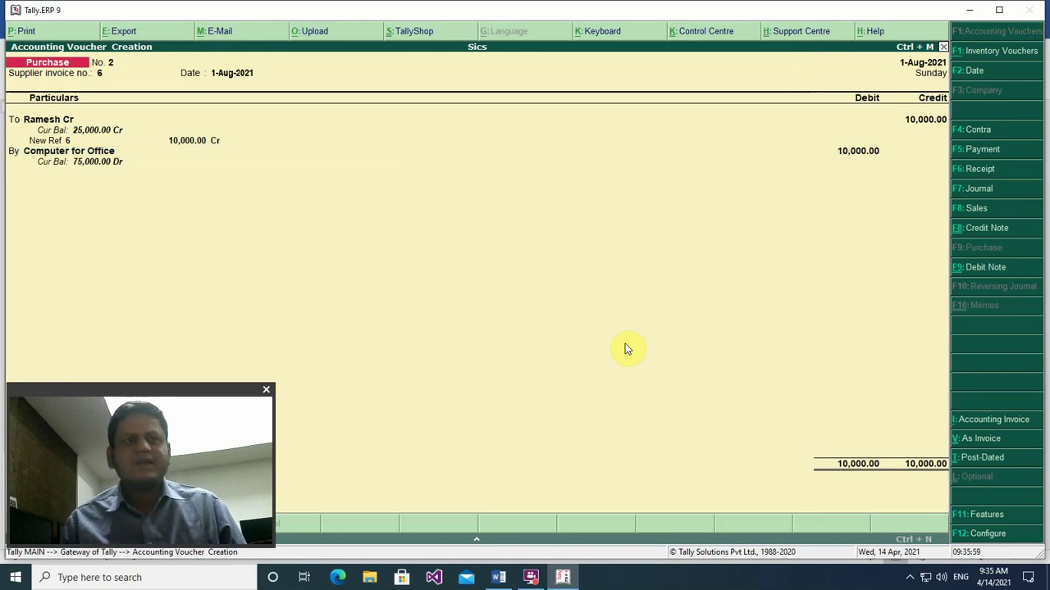
{"action": "key", "text": "Return"}
{"action": "key", "text": "Return"}
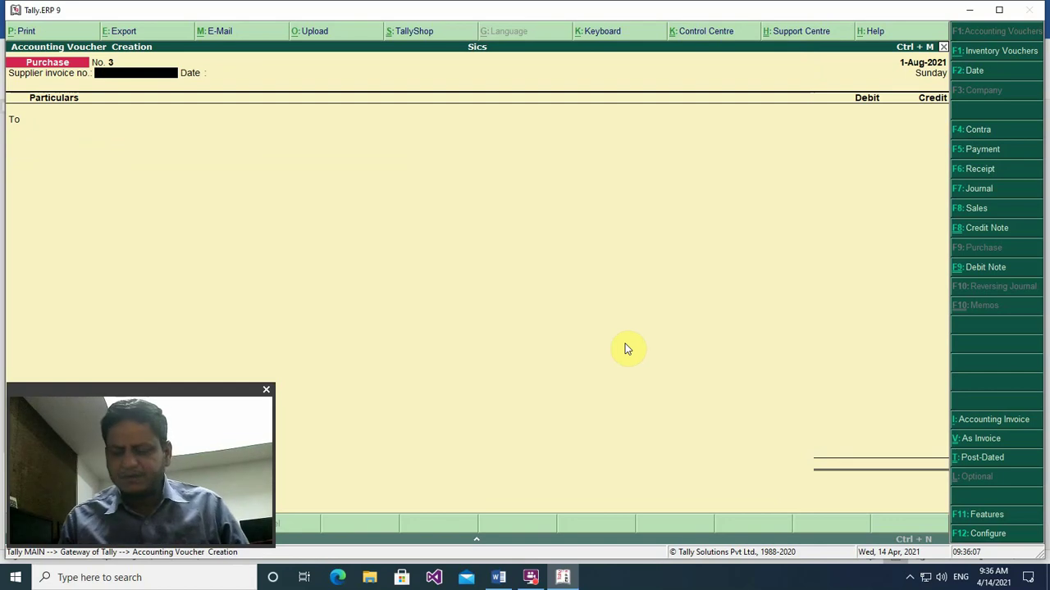
Step: Start a purchase voucher with supplier invoice number 89 dated 1-Aug-2021, crediting Cash with 10000 and accepting the supplier's details without an address
{"action": "type", "text": "89"}
{"action": "key", "text": "Return"}
{"action": "key", "text": "Return"}
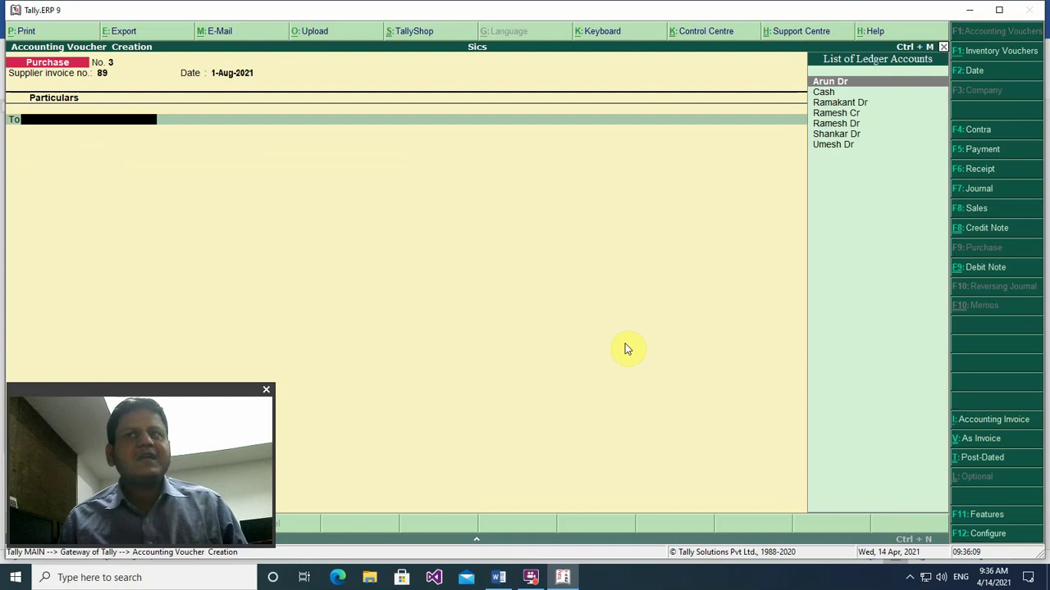
{"action": "key", "text": "Down"}
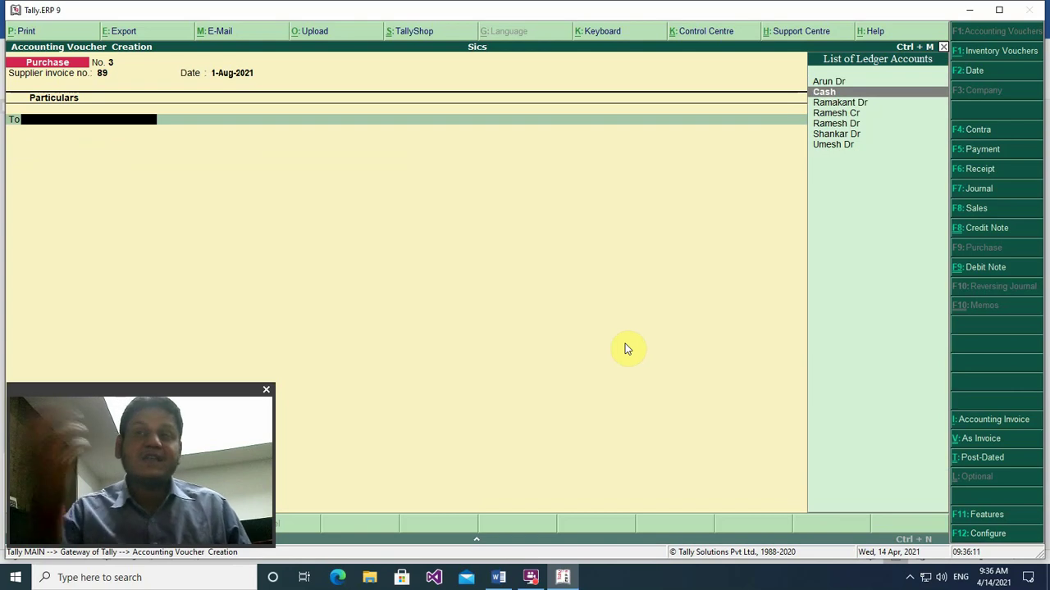
{"action": "key", "text": "Return"}
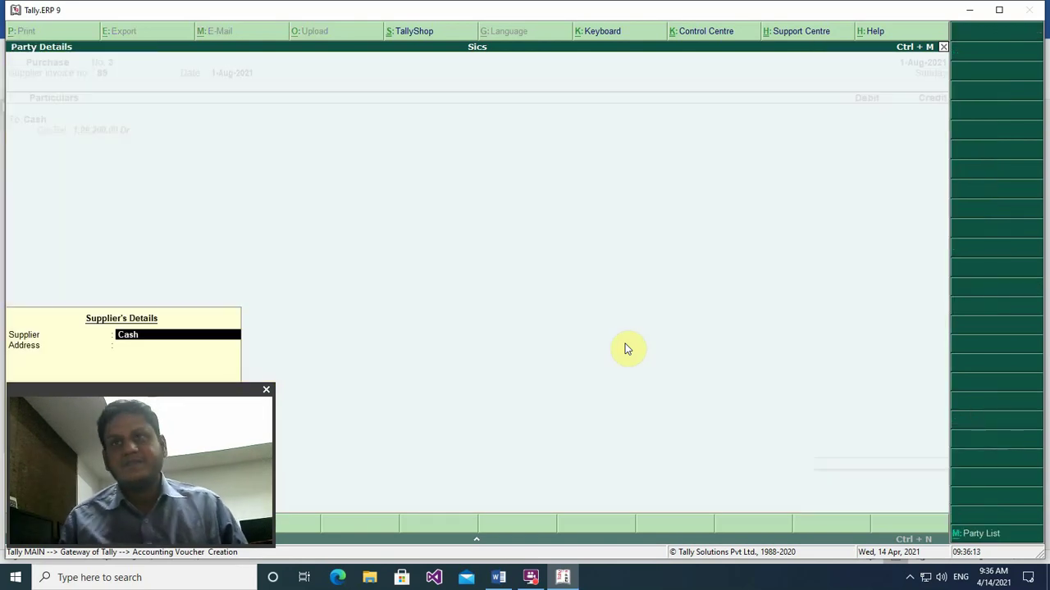
{"action": "key", "text": "Return"}
{"action": "key", "text": "Return"}
{"action": "key", "text": "Return"}
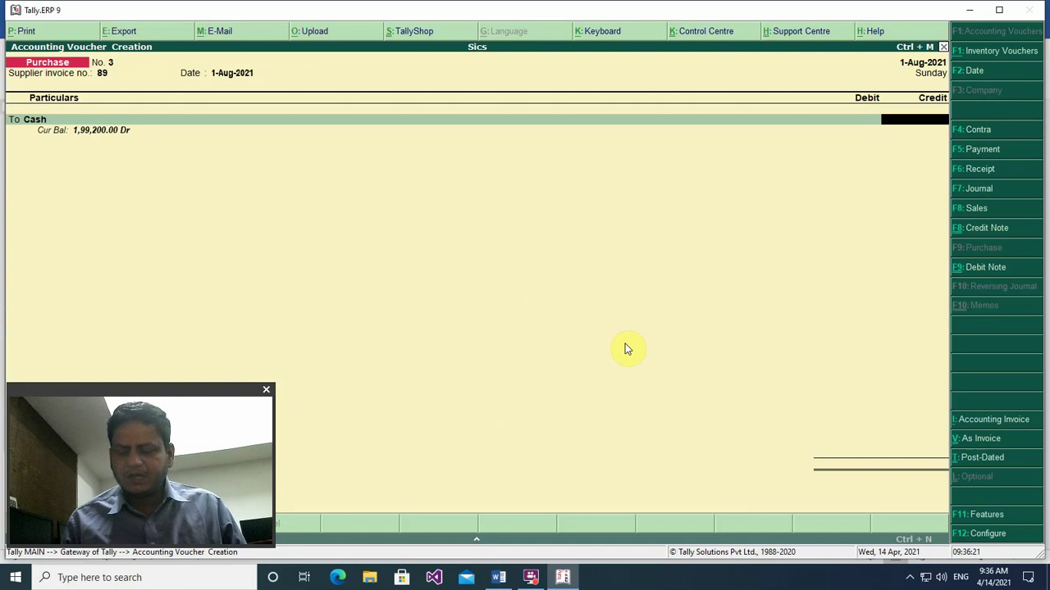
{"action": "type", "text": "10000"}
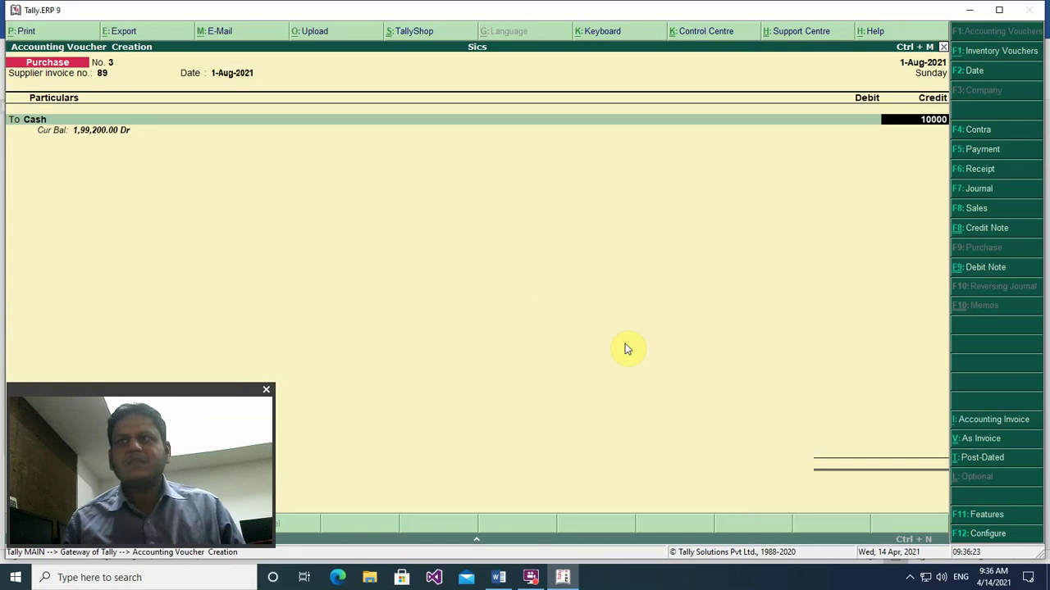
{"action": "key", "text": "Return"}
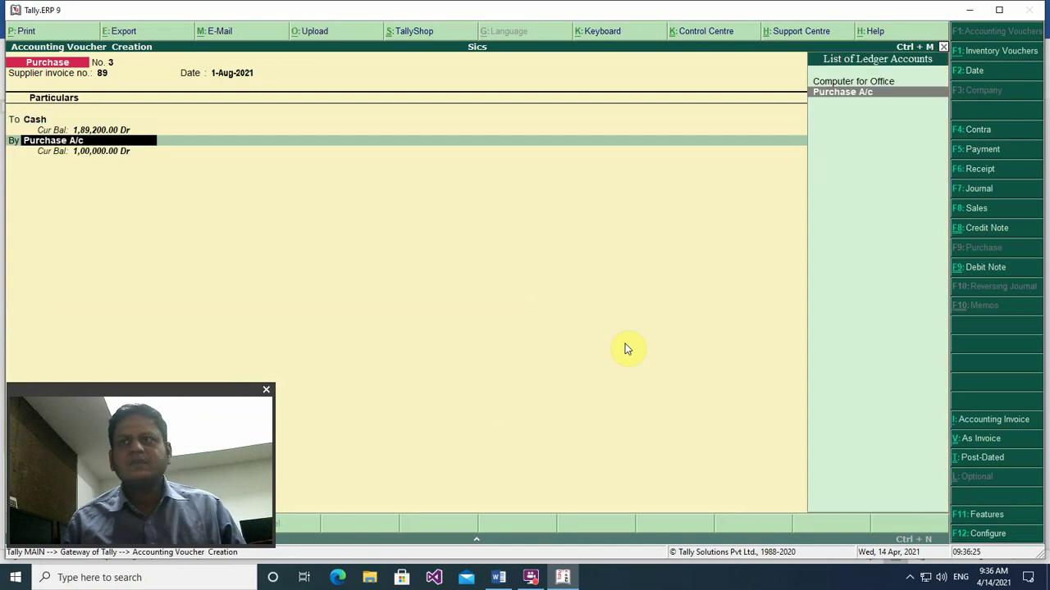
Step: Debit Computer for Office with 10,000.00 and save the purchase voucher without a narration
{"action": "key", "text": "Up"}
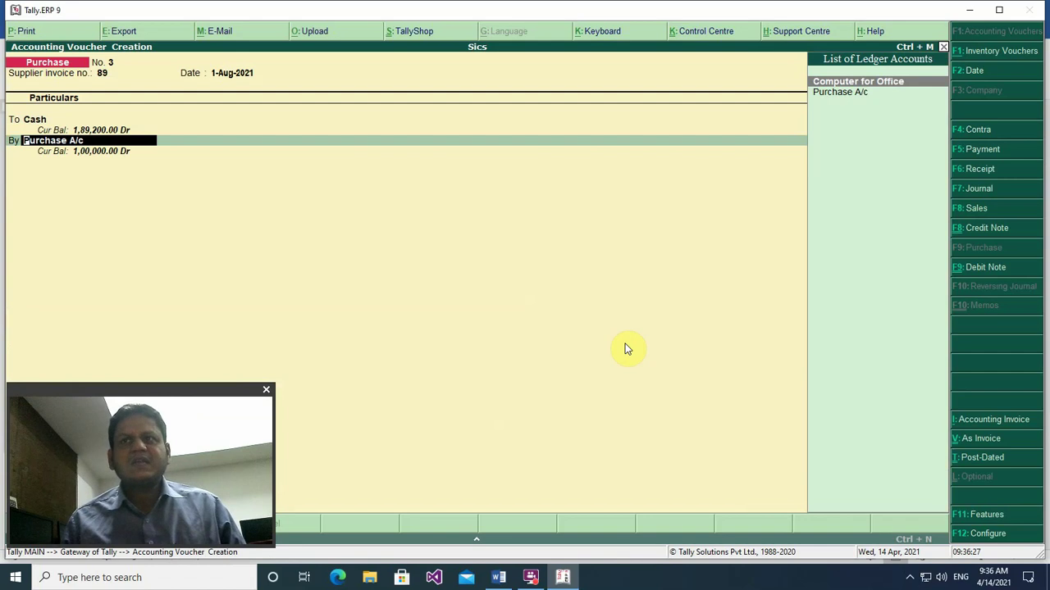
{"action": "key", "text": "Return"}
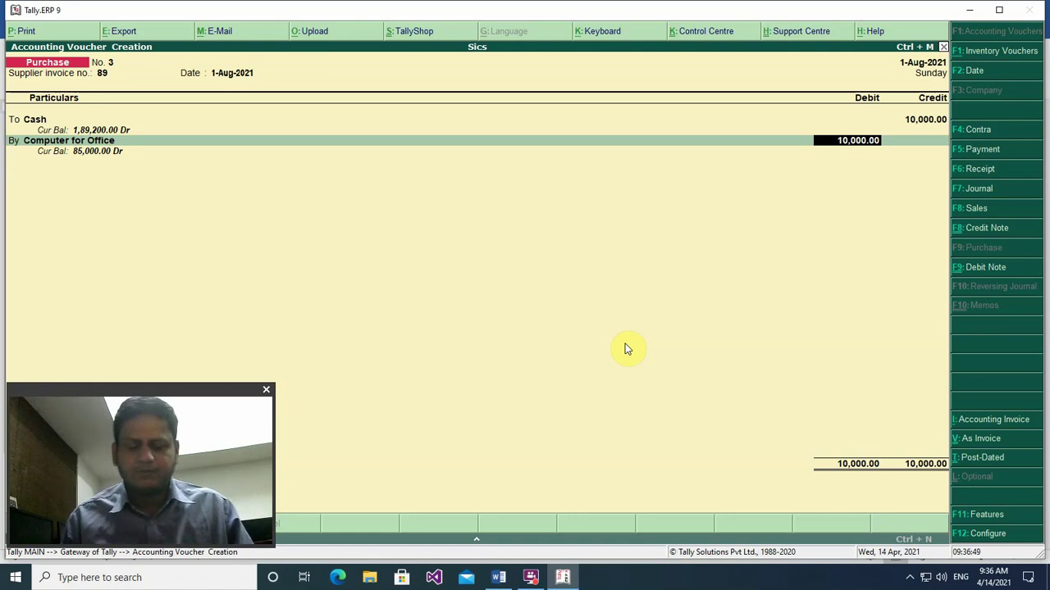
{"action": "key", "text": "Return"}
{"action": "key", "text": "Return"}
{"action": "key", "text": "Return"}
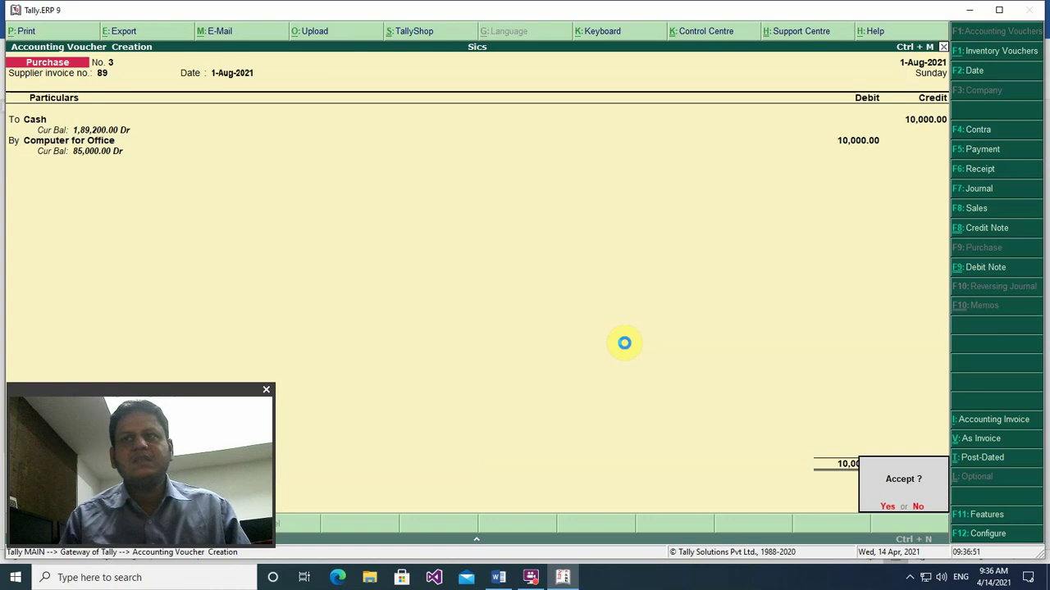
{"action": "key", "text": "Return"}
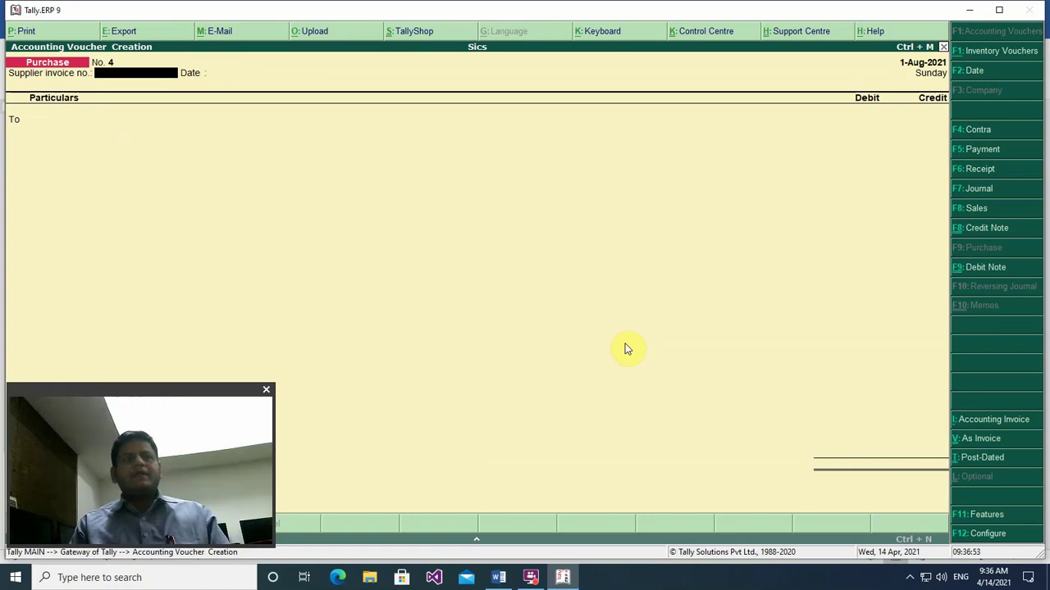
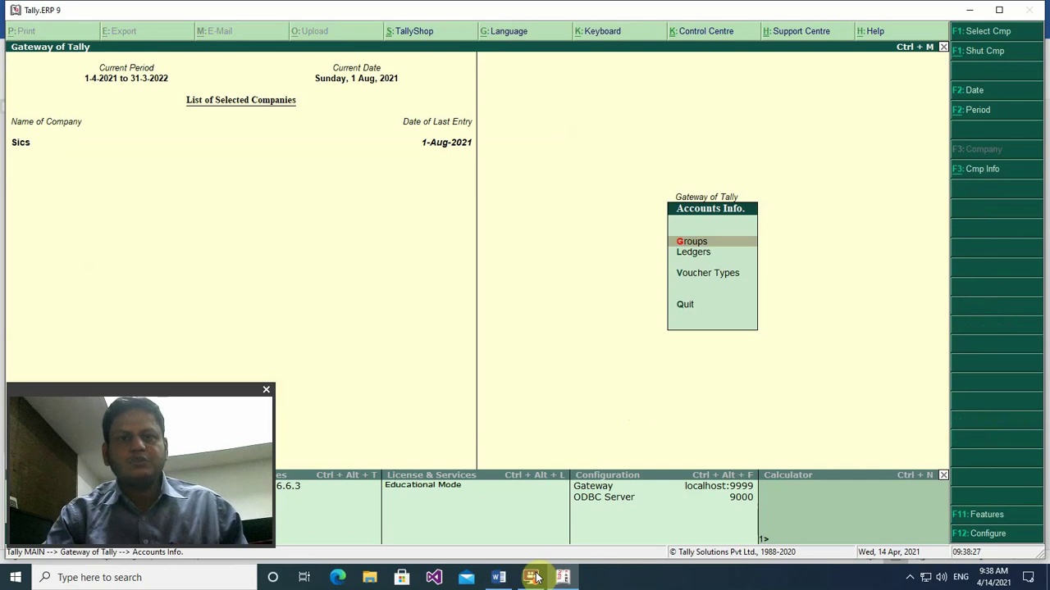
Step: Switch to the Word notes, highlight the line "2-with stock item" in yellow, and return to Tally
{"action": "left_click", "coordinate": [499, 577]}
{"action": "left_click_drag", "start_coordinate": [386, 470], "coordinate": [707, 475]}
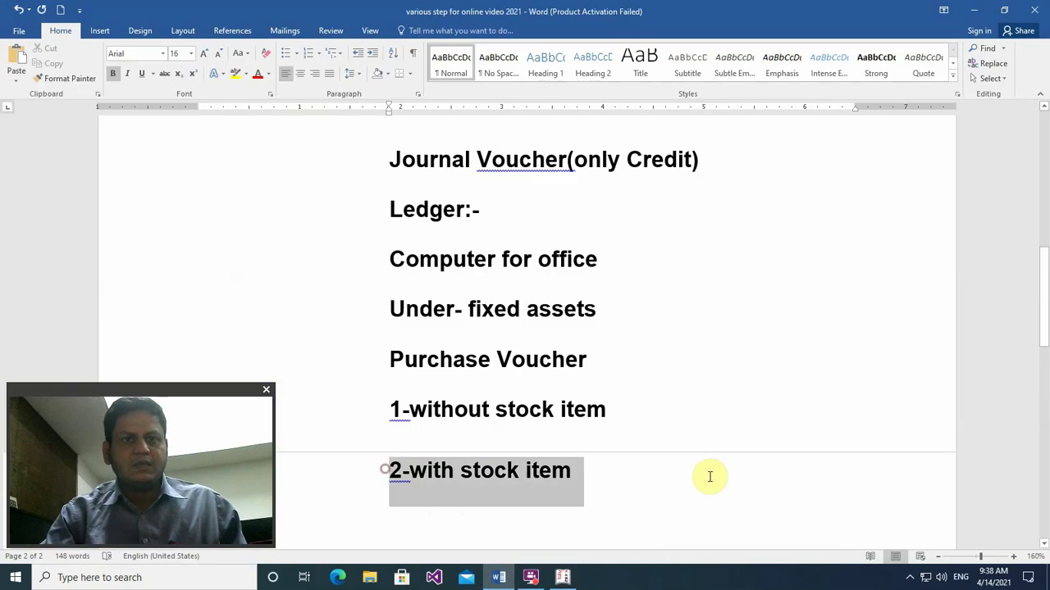
{"action": "left_click", "coordinate": [236, 74]}
{"action": "left_click", "coordinate": [534, 514]}
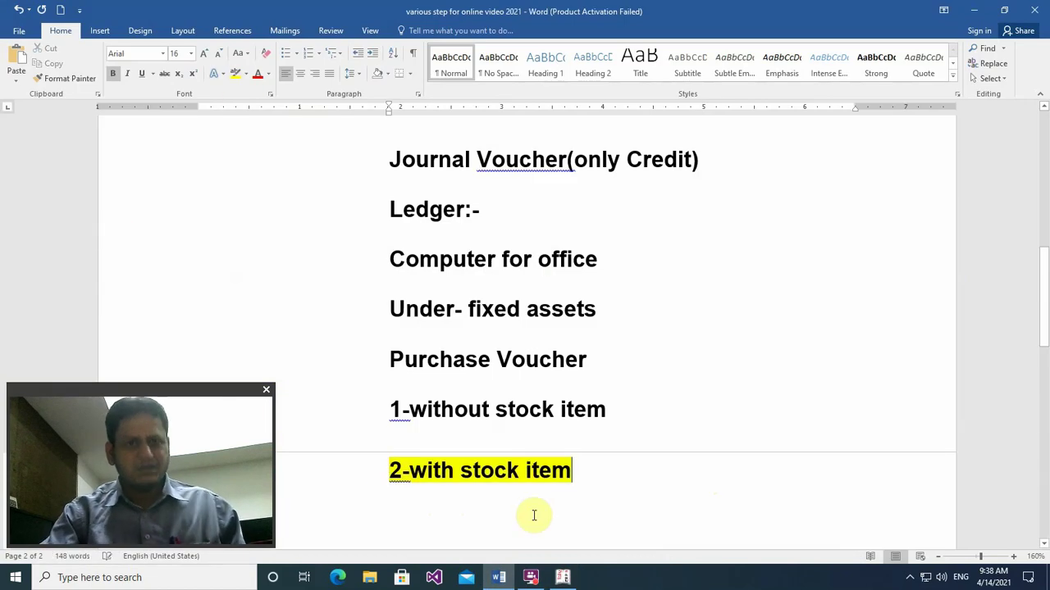
{"action": "left_click", "coordinate": [564, 579]}
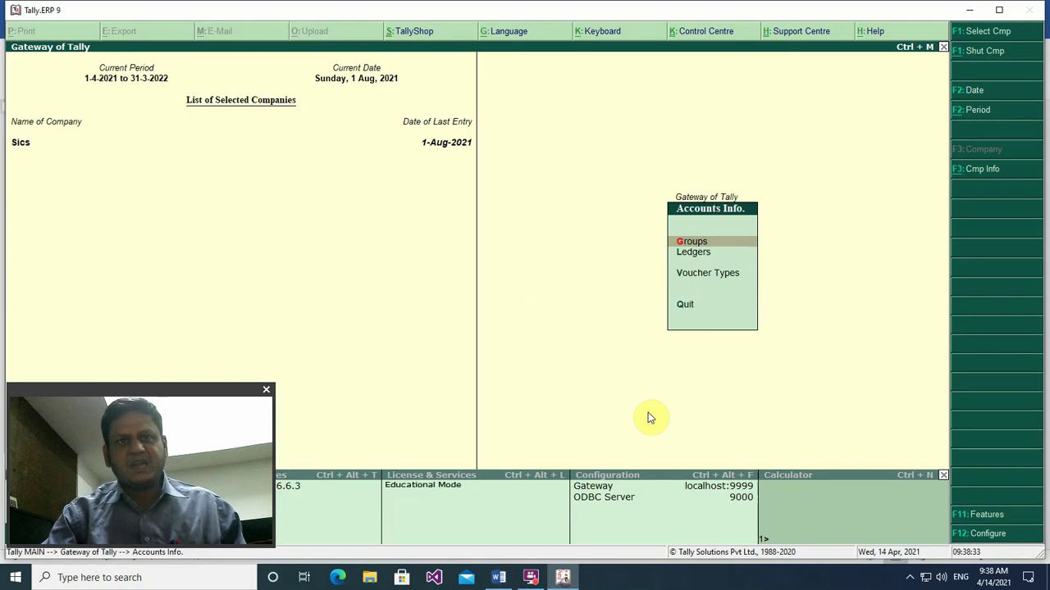
{"action": "key", "text": "Down"}
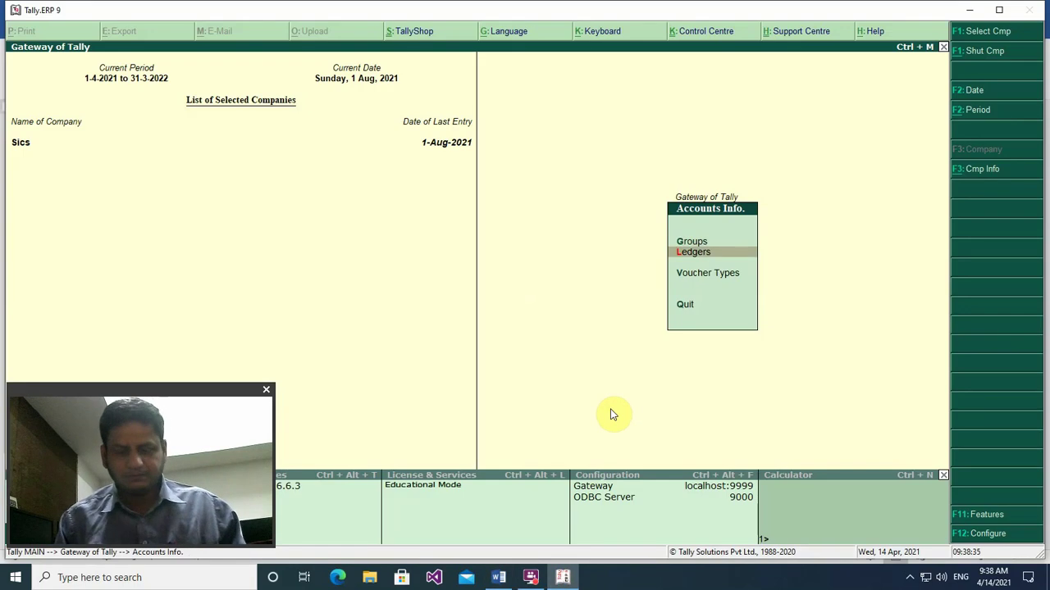
{"action": "key", "text": "Return"}
{"action": "key", "text": "Return"}
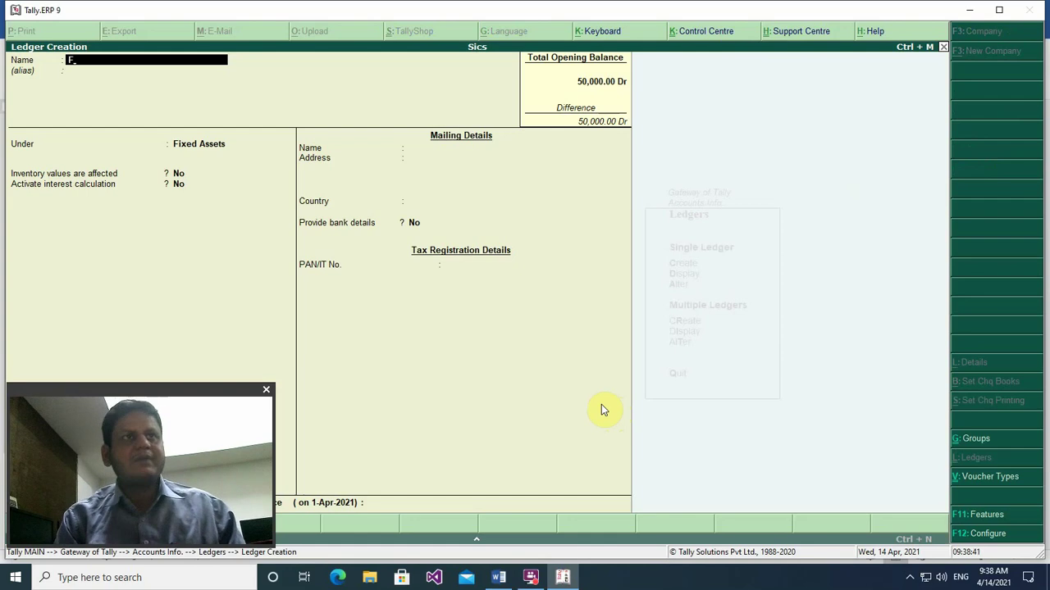
{"action": "type", "text": "Fixe"}
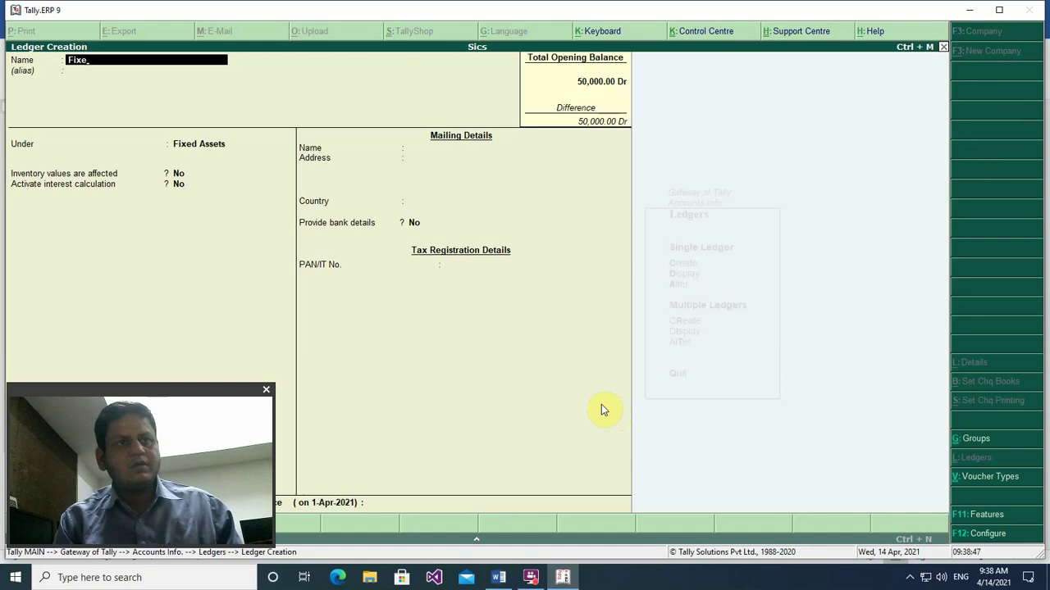
{"action": "type", "text": "d"}
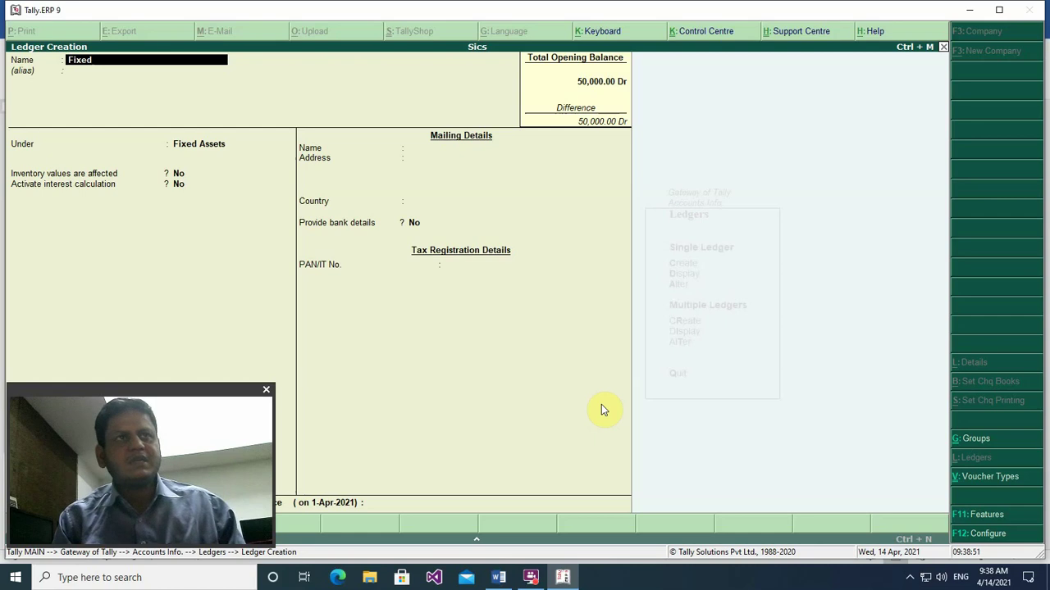
{"action": "key", "text": "Escape"}
{"action": "key", "text": "Escape"}
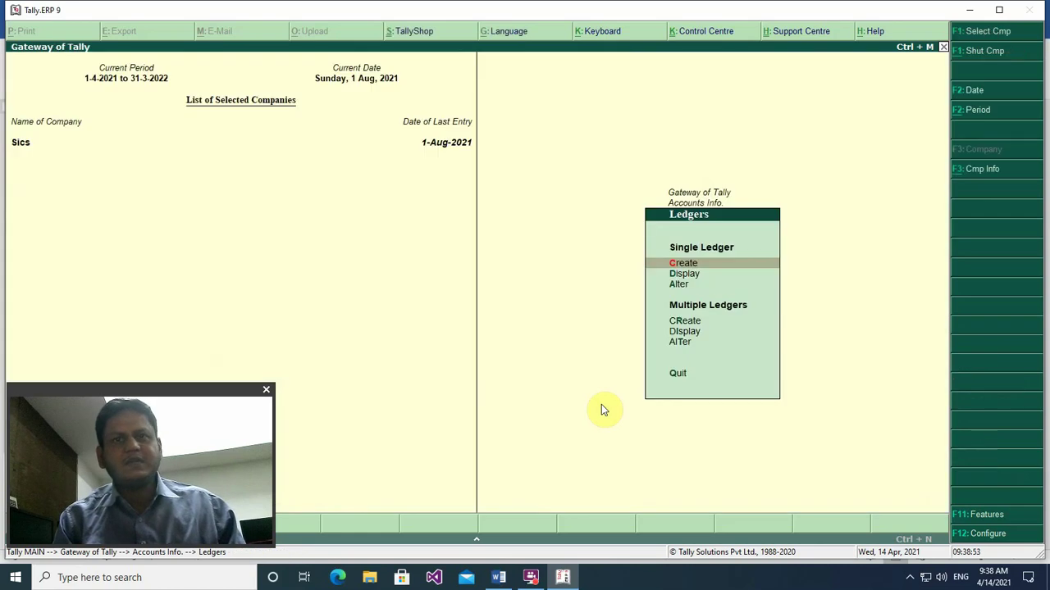
{"action": "key", "text": "Escape"}
{"action": "key", "text": "Escape"}
Step: Examine the Fixed Assets entry on the assets side of the Balance Sheet
{"action": "key", "text": "Down"}
{"action": "key", "text": "Down"}
{"action": "key", "text": "Down"}
{"action": "key", "text": "Down"}
{"action": "key", "text": "Down"}
{"action": "key", "text": "Down"}
{"action": "key", "text": "Down"}
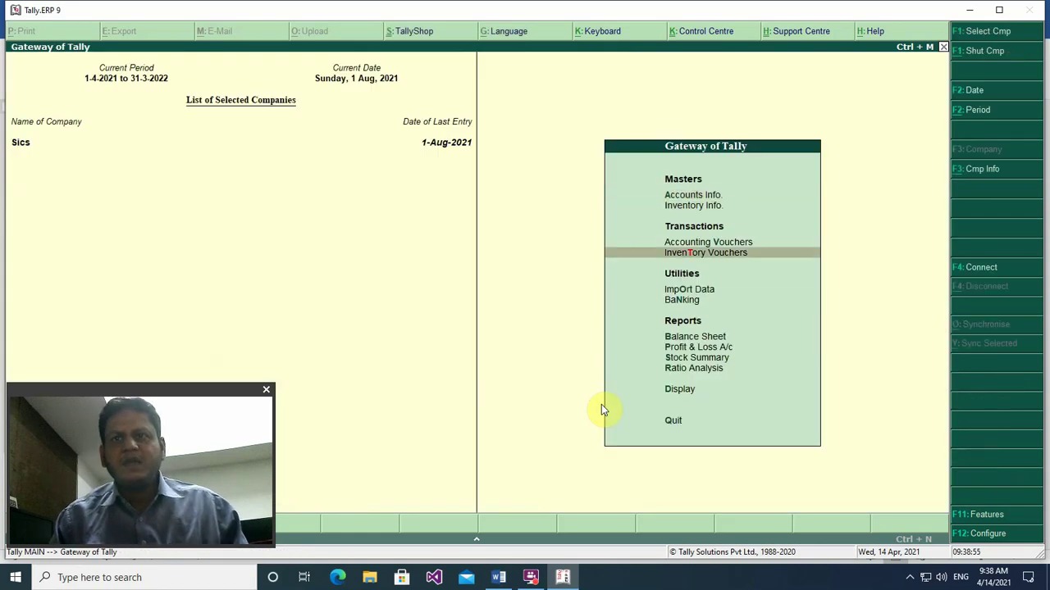
{"action": "key", "text": "Up"}
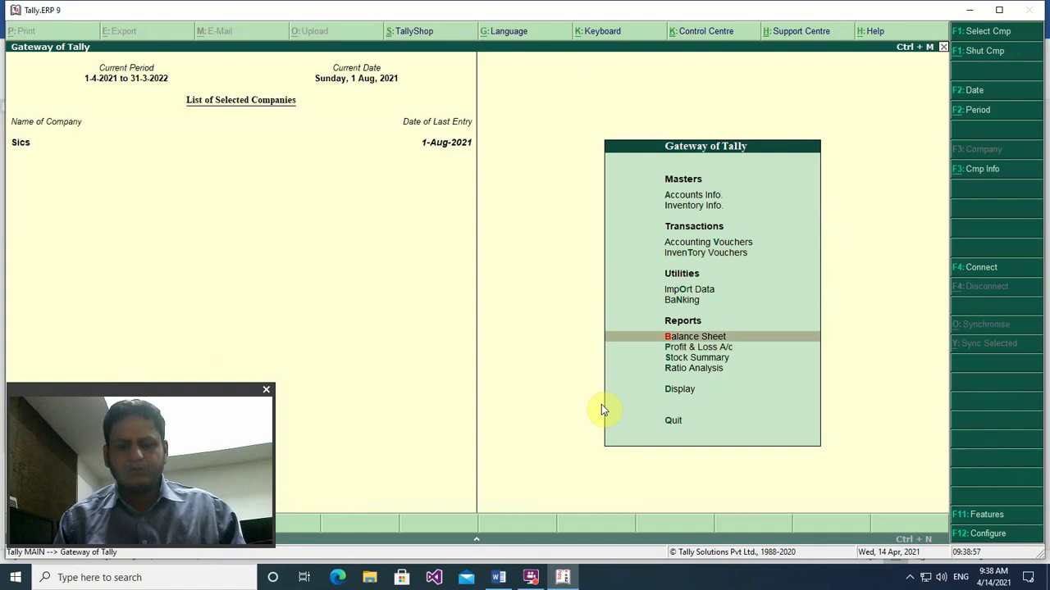
{"action": "key", "text": "Return"}
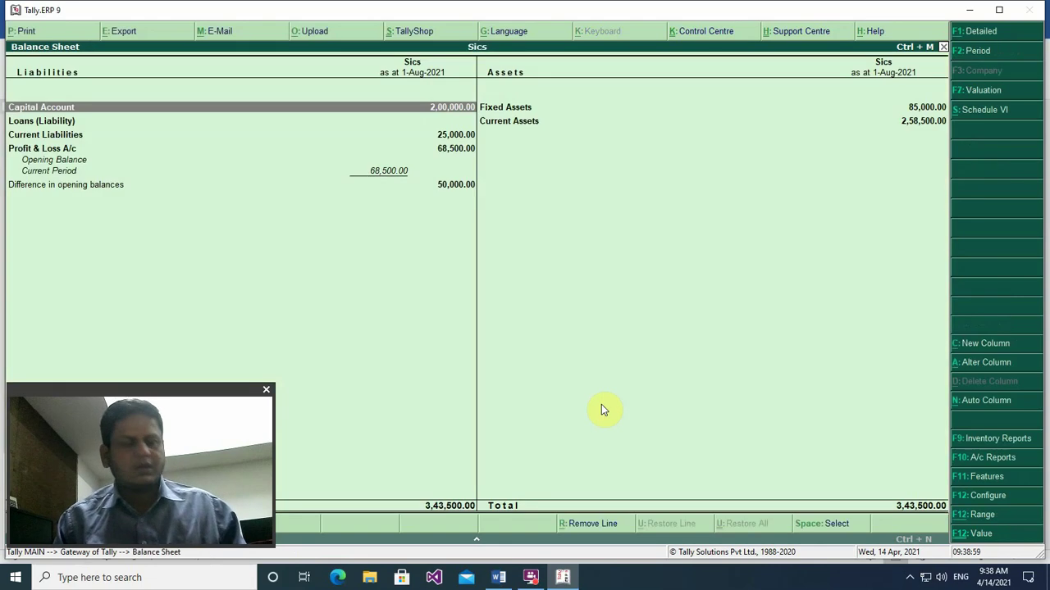
{"action": "key", "text": "Right"}
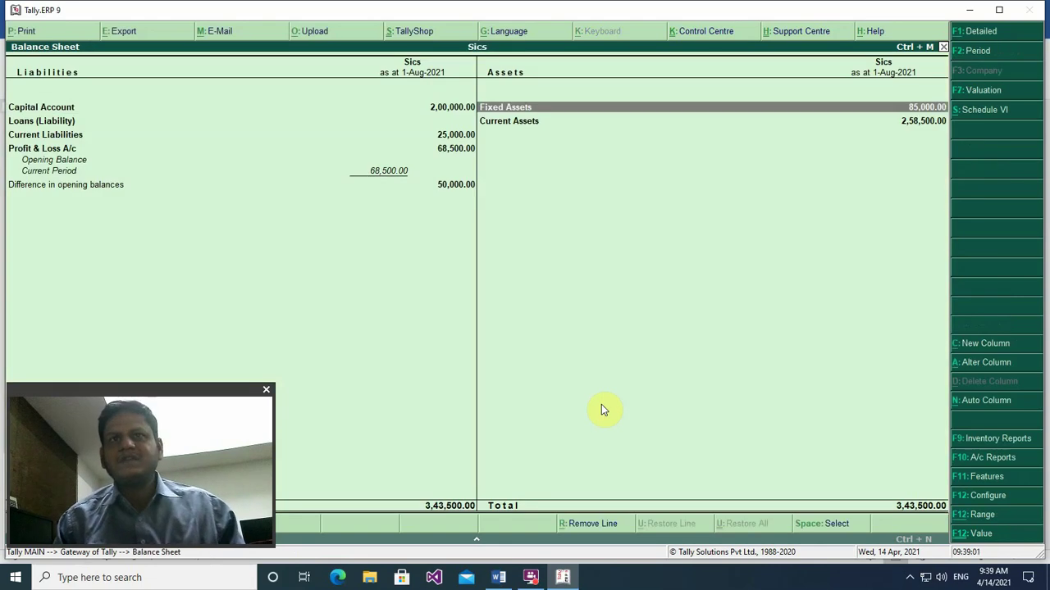
{"action": "key", "text": "Escape"}
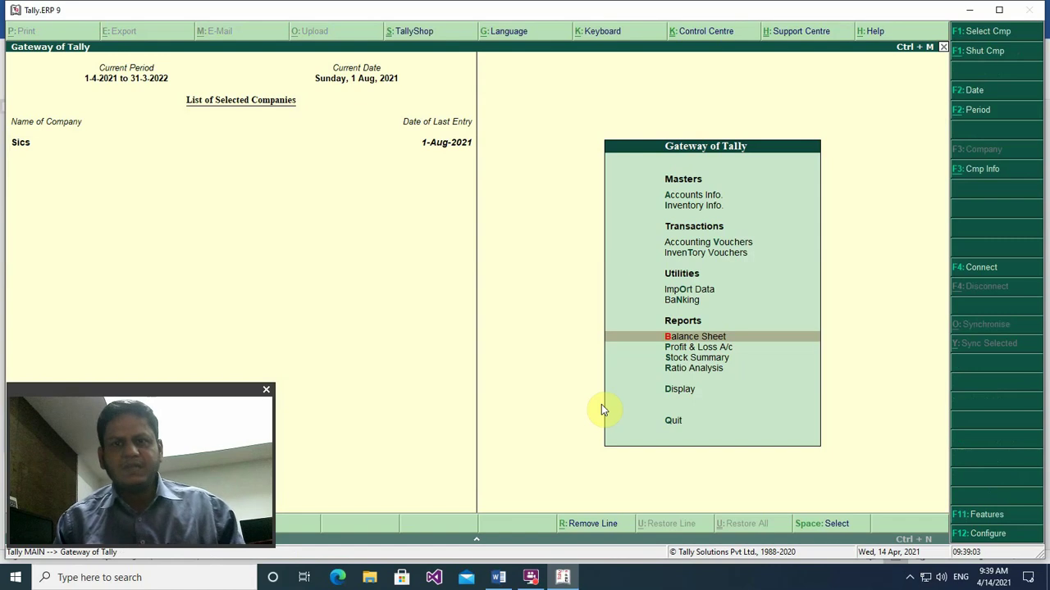
Step: Open the Day Book for 1-Aug-2021 and look through its vouchers for the computer purchase entries
{"action": "key", "text": "d"}
{"action": "key", "text": "Down"}
{"action": "key", "text": "Return"}
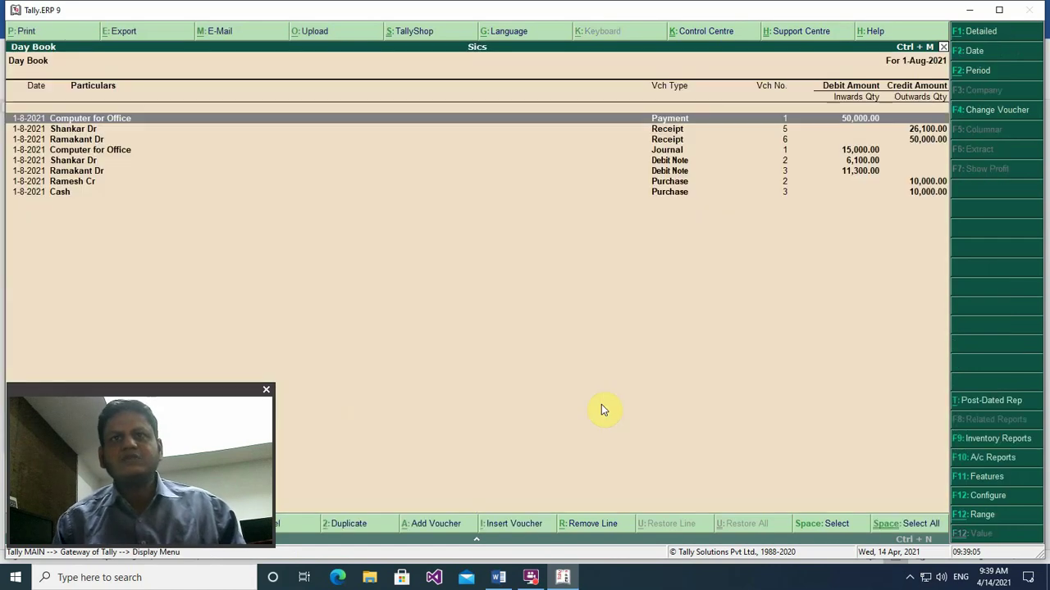
{"action": "key", "text": "Down"}
{"action": "key", "text": "Down"}
{"action": "key", "text": "Down"}
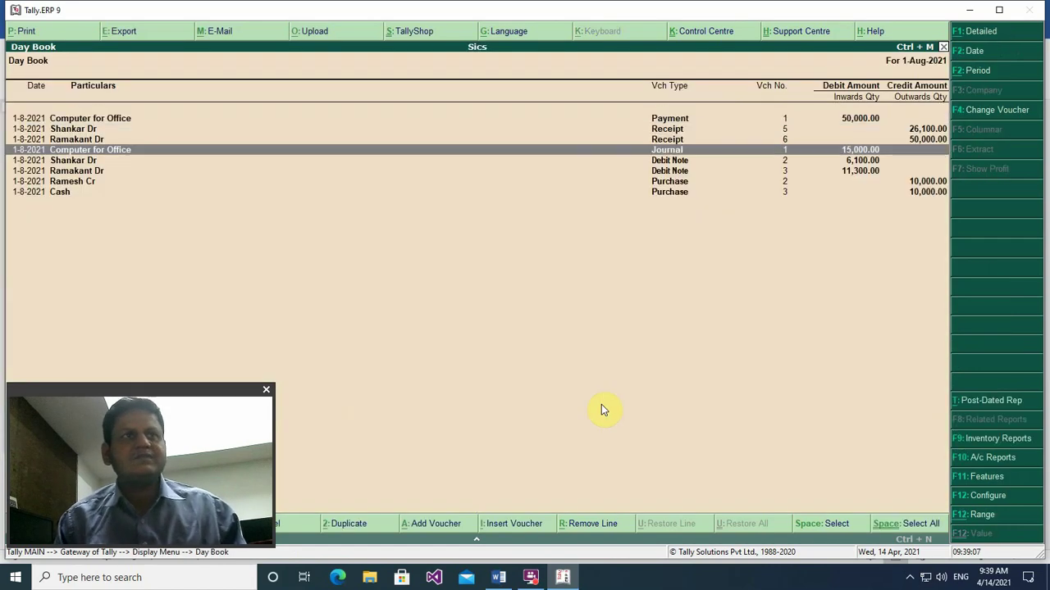
{"action": "key", "text": "Down"}
{"action": "key", "text": "Down"}
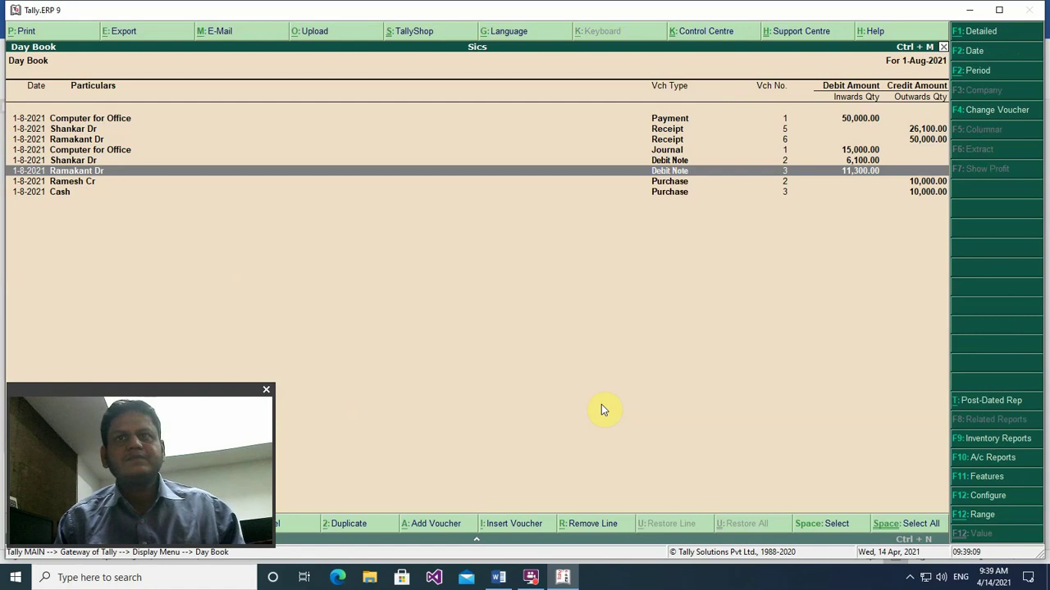
{"action": "key", "text": "Down"}
{"action": "key", "text": "Down"}
{"action": "key", "text": "Up"}
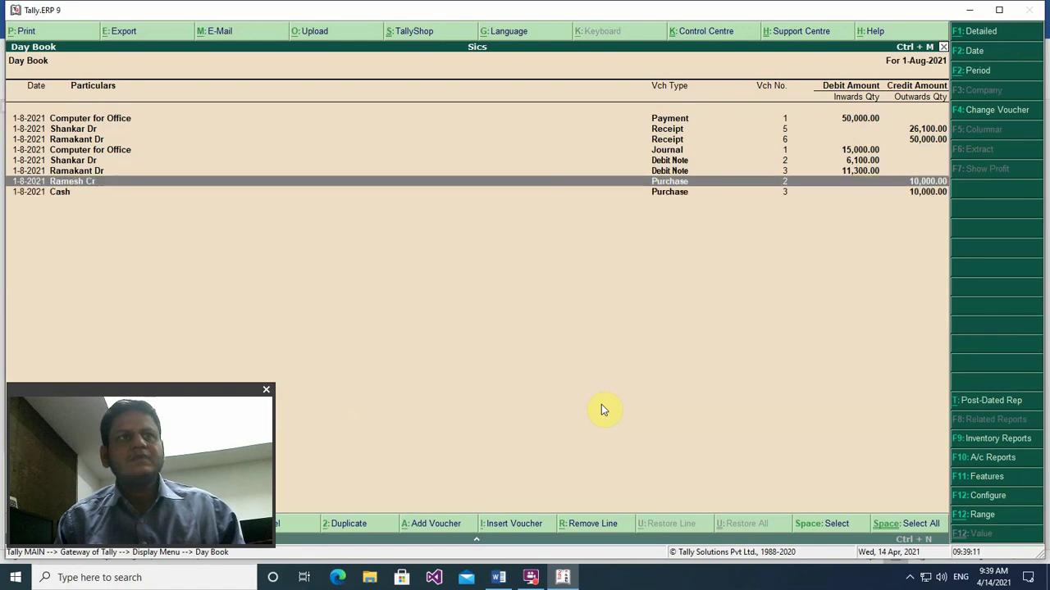
Step: Delete the Computer for Office payment voucher of 50,000.00 from the Day Book
{"action": "key", "text": "Up"}
{"action": "key", "text": "Up"}
{"action": "key", "text": "Up"}
{"action": "key", "text": "Up"}
{"action": "key", "text": "Up"}
{"action": "key", "text": "Up"}
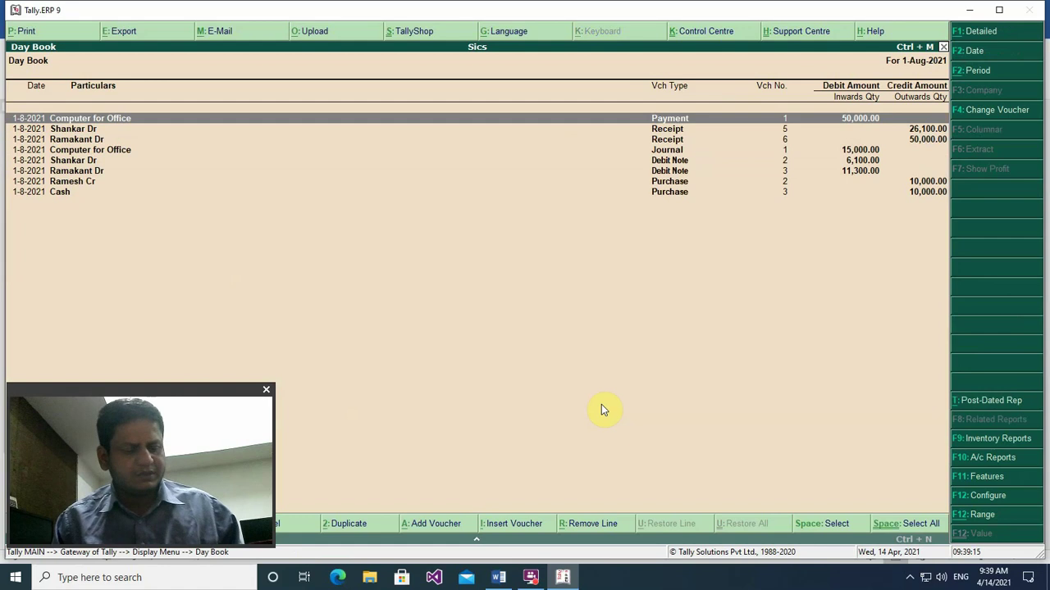
{"action": "key", "text": "alt+d"}
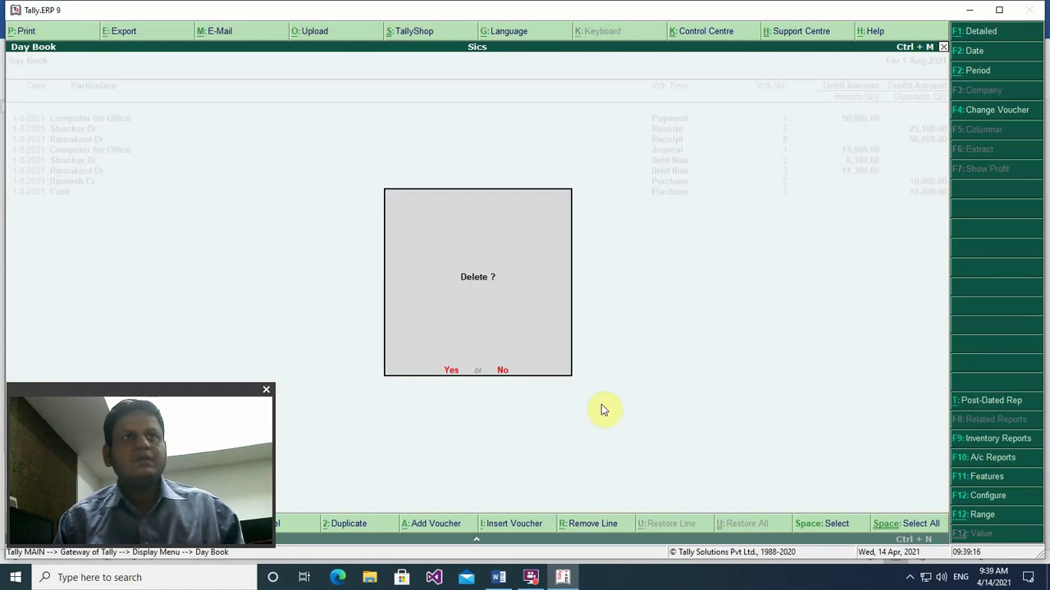
{"action": "key", "text": "y"}
Step: Delete the Computer for Office journal voucher of 15,000.00 from the Day Book
{"action": "key", "text": "Down"}
{"action": "key", "text": "Down"}
{"action": "key", "text": "alt+d"}
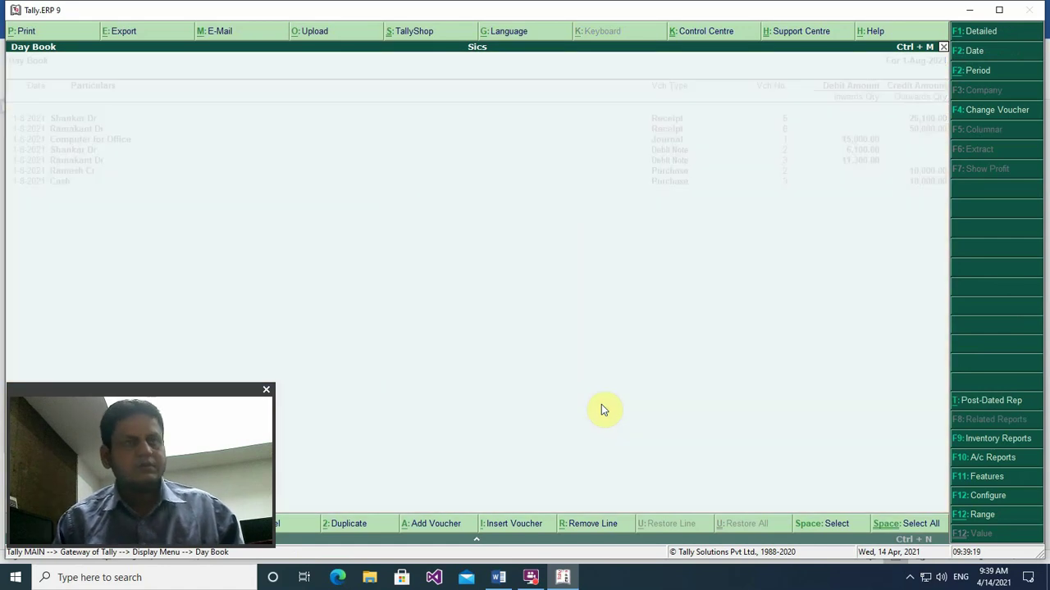
{"action": "key", "text": "y"}
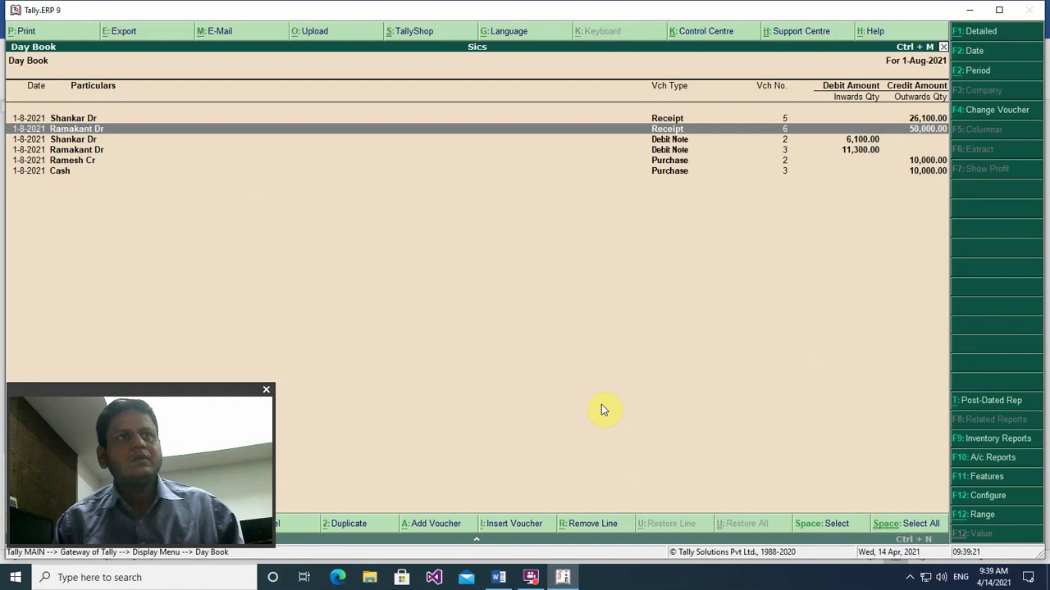
Step: Leave the Day Book and open the Balance Sheet to check it after the voucher deletions
{"action": "key", "text": "Down"}
{"action": "key", "text": "Down"}
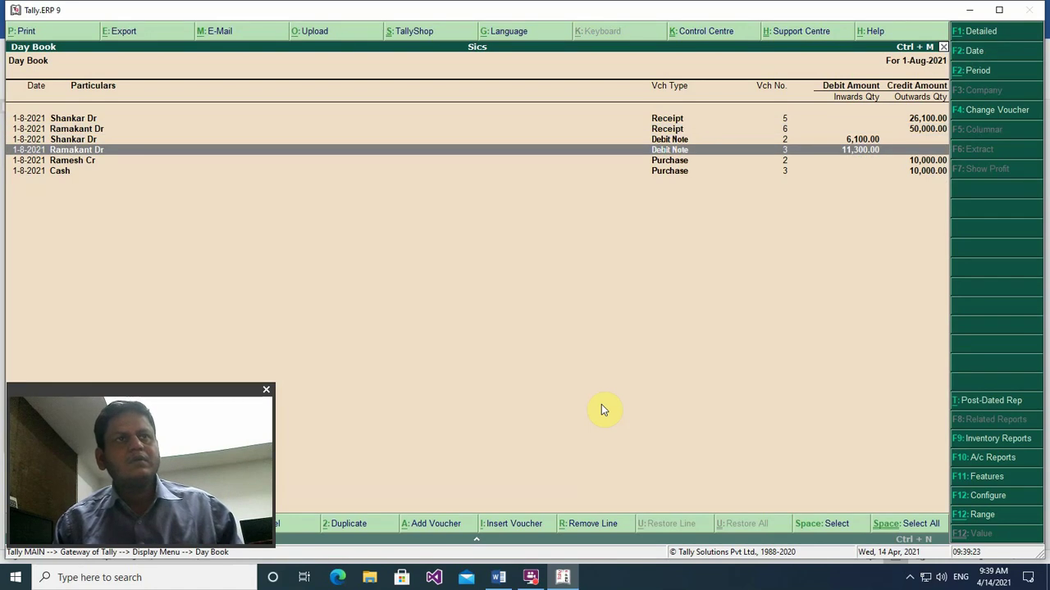
{"action": "key", "text": "Escape"}
{"action": "key", "text": "Escape"}
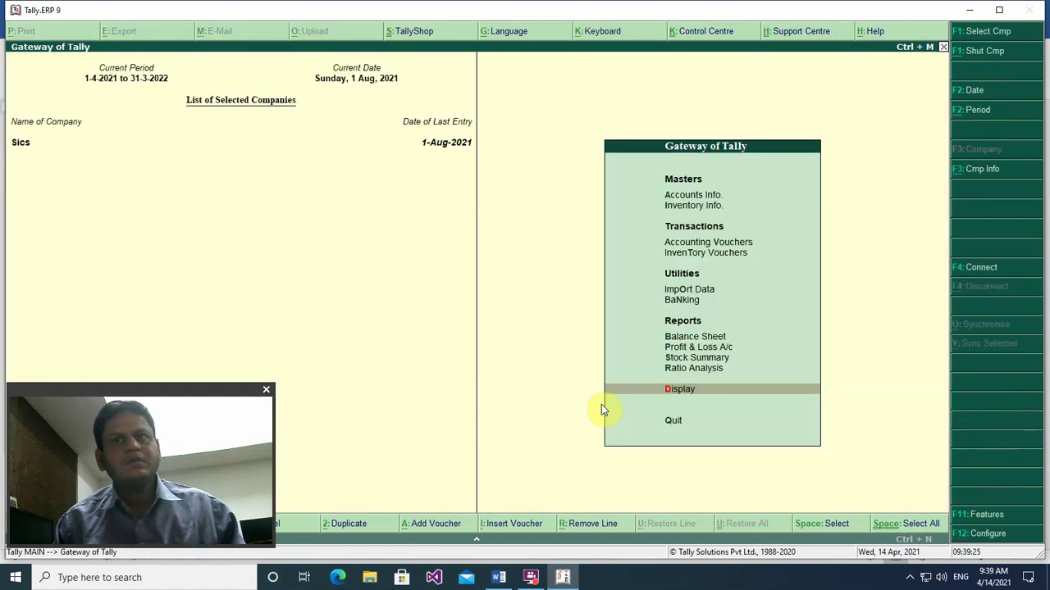
{"action": "key", "text": "b"}
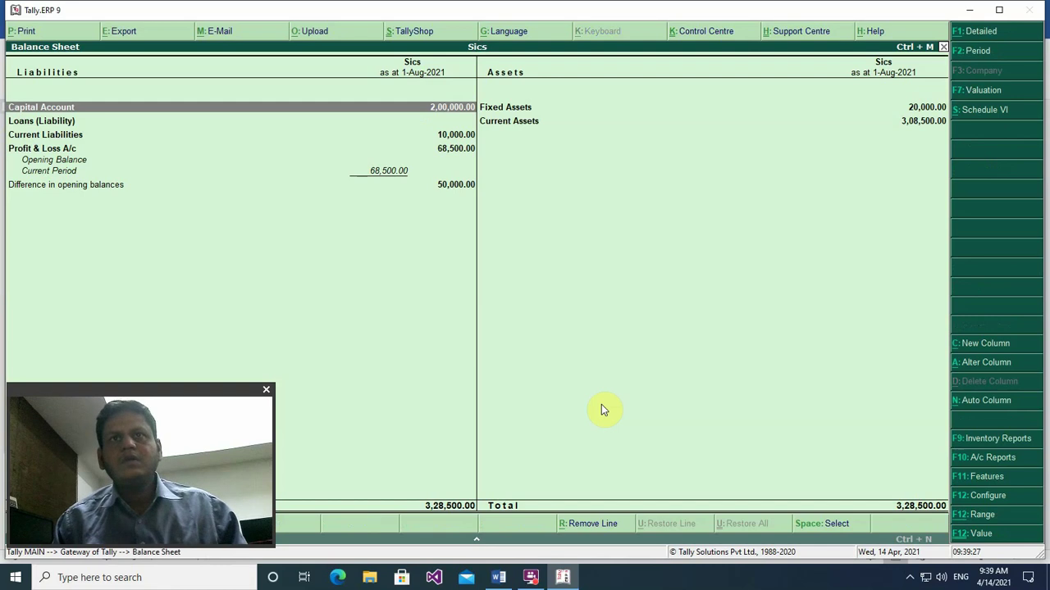
Step: Drill from Fixed Assets to the August vouchers of the Computer for Office ledger and delete both 10,000.00 purchase vouchers
{"action": "key", "text": "Right"}
{"action": "key", "text": "Return"}
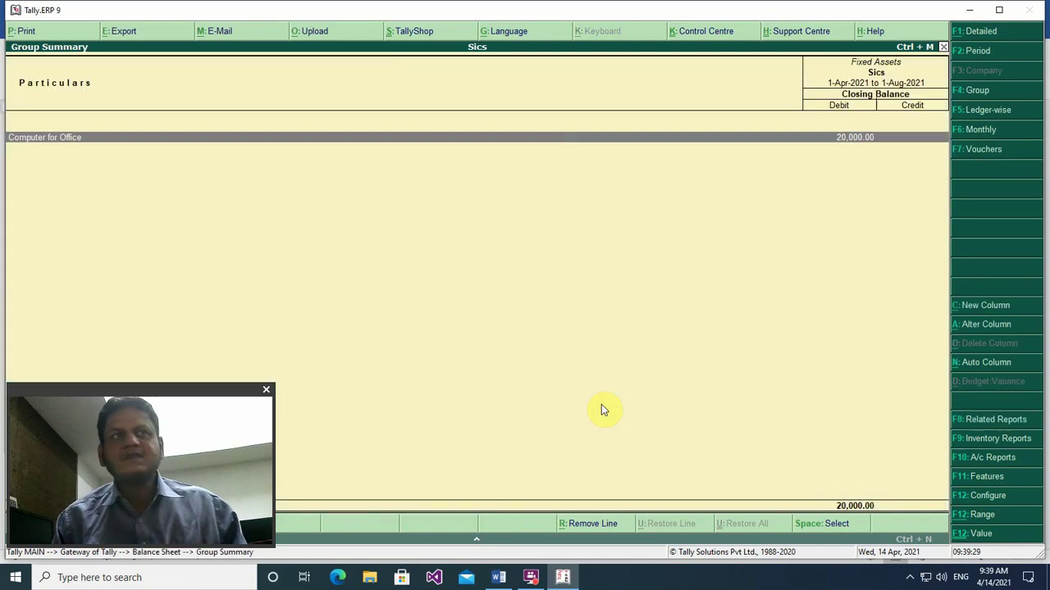
{"action": "key", "text": "Return"}
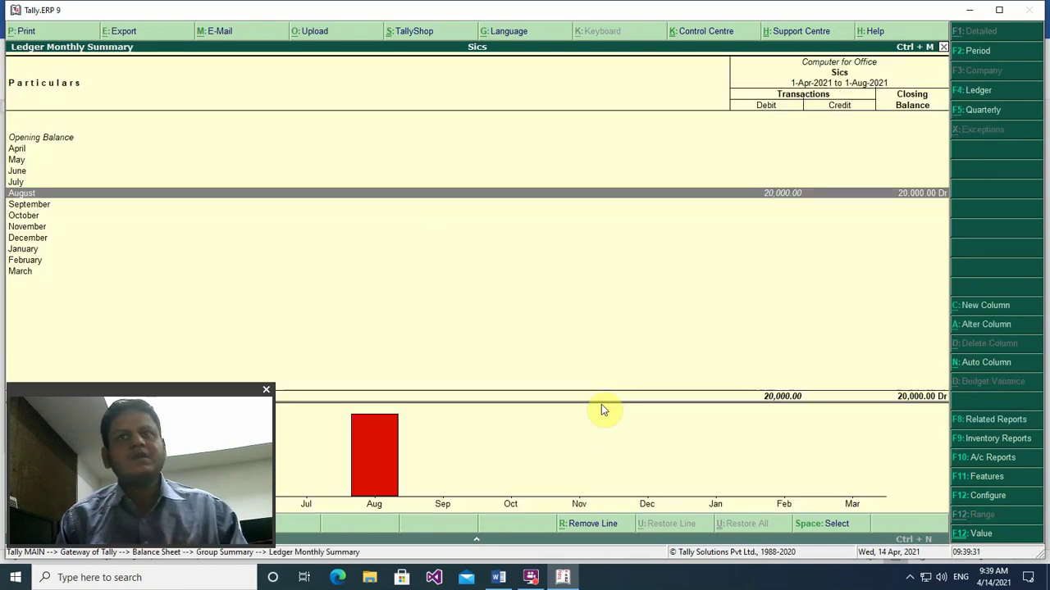
{"action": "key", "text": "Return"}
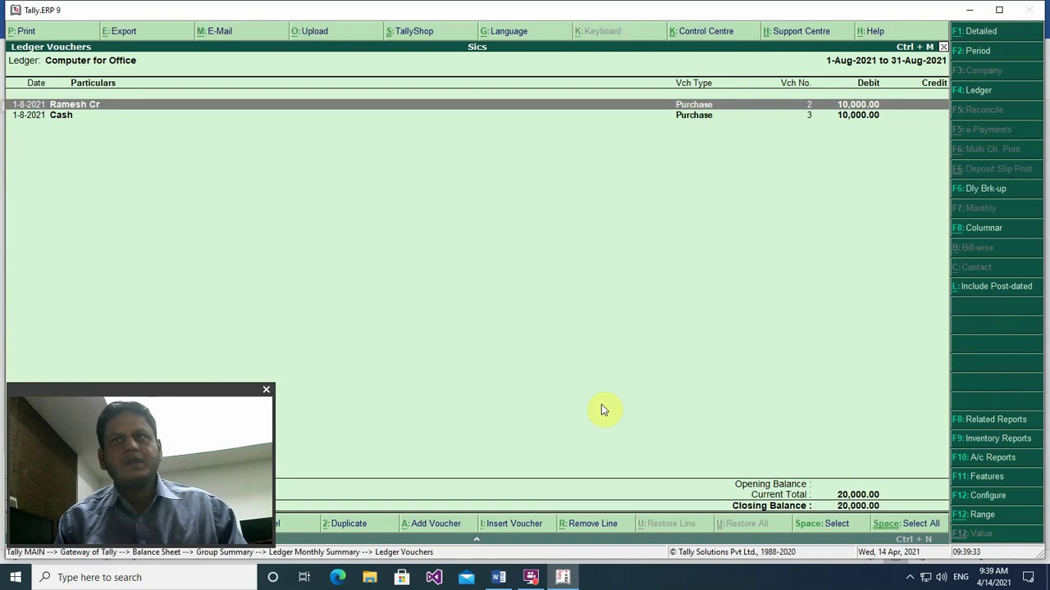
{"action": "key", "text": "alt+d"}
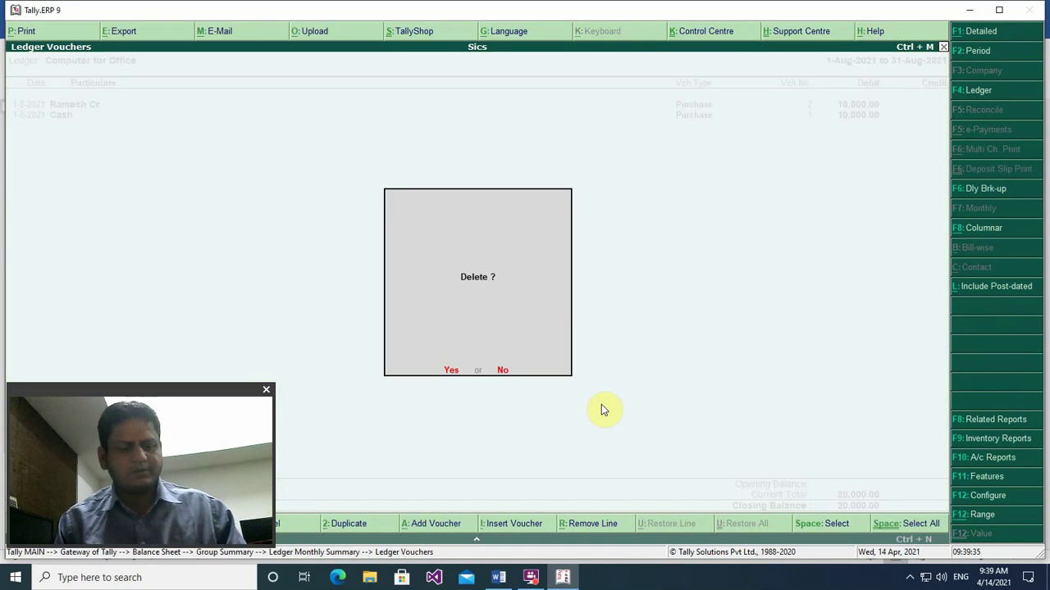
{"action": "key", "text": "y"}
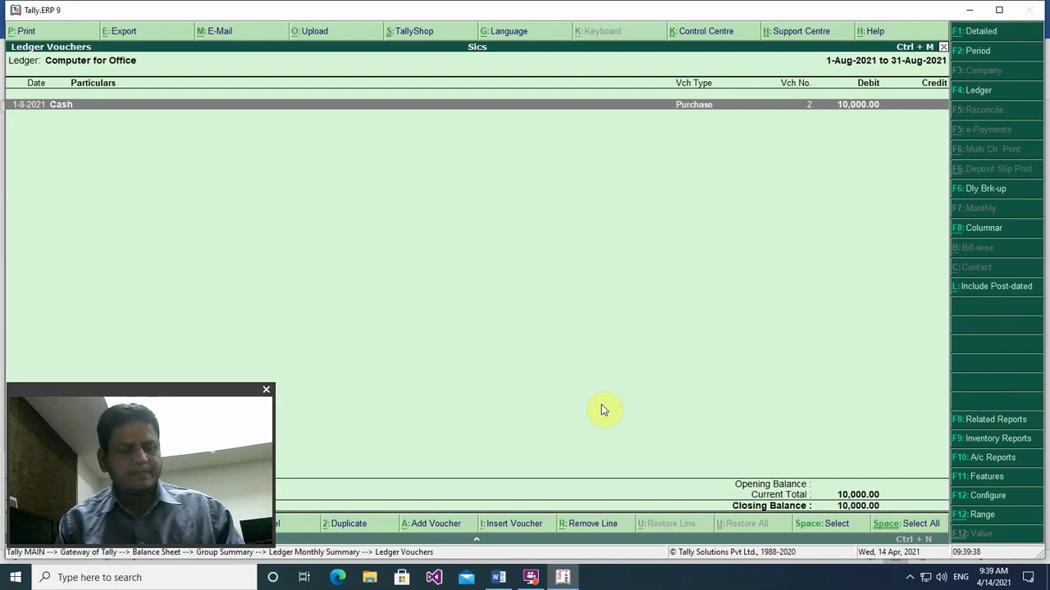
{"action": "key", "text": "alt+d"}
{"action": "key", "text": "y"}
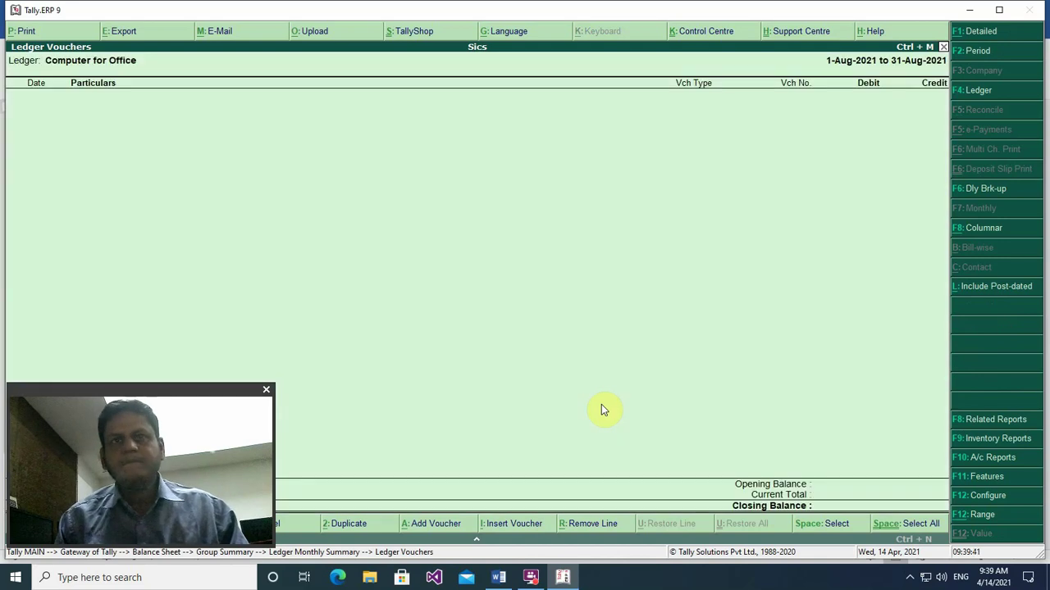
Step: Return to the Gateway of Tally and reopen the Balance Sheet to check Fixed Assets and Current Liabilities
{"action": "key", "text": "Escape"}
{"action": "key", "text": "Escape"}
{"action": "key", "text": "Escape"}
{"action": "key", "text": "Escape"}
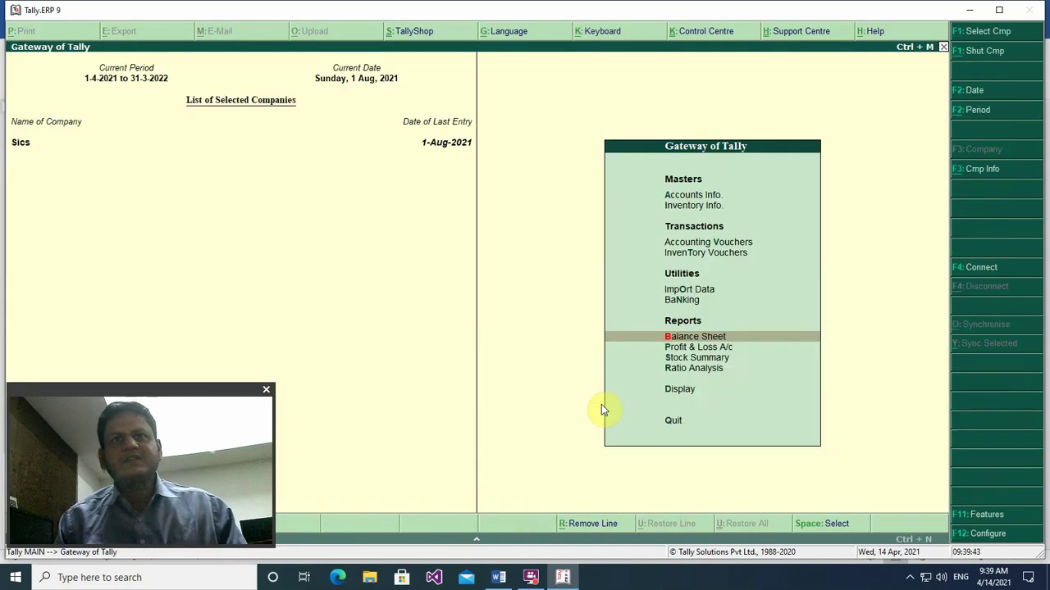
{"action": "key", "text": "Return"}
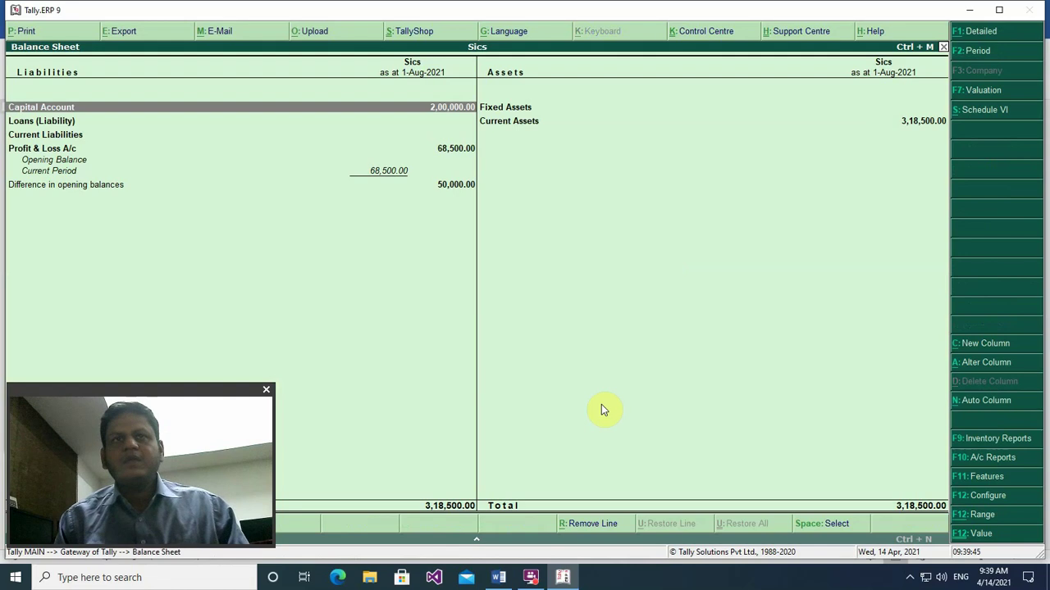
{"action": "key", "text": "Escape"}
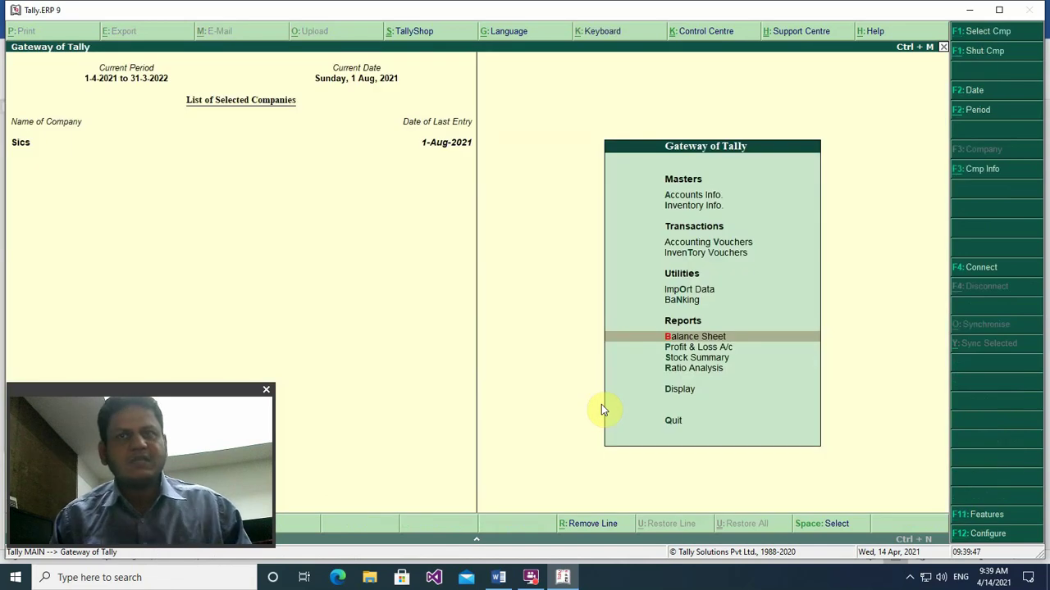
Step: Start a new single ledger named Fixed Assets under the Fixed Assets group
{"action": "key", "text": "Up"}
{"action": "key", "text": "Up"}
{"action": "key", "text": "Up"}
{"action": "key", "text": "Up"}
{"action": "key", "text": "Up"}
{"action": "key", "text": "Up"}
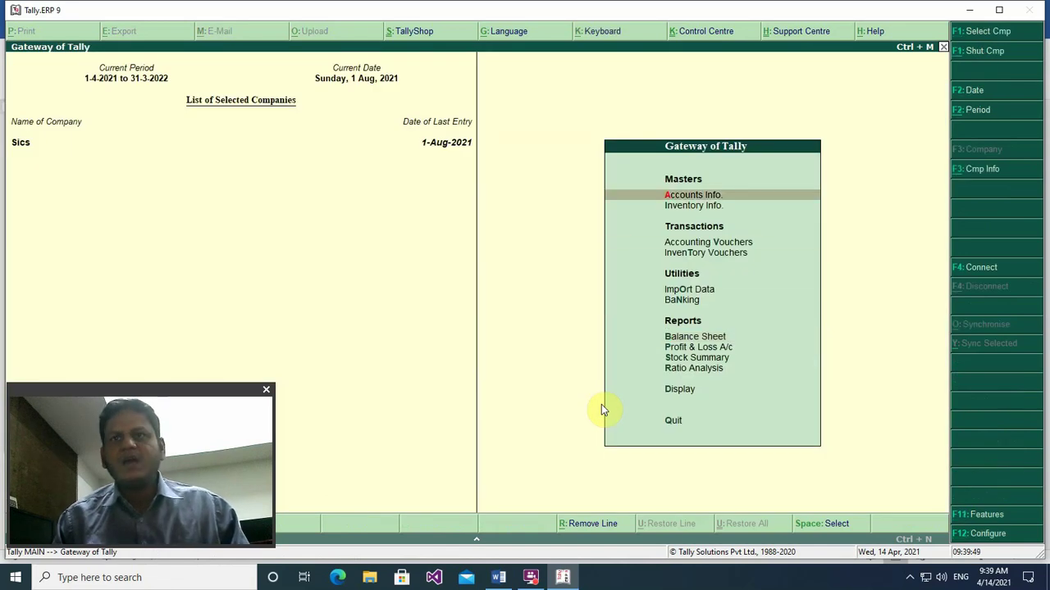
{"action": "key", "text": "Return"}
{"action": "key", "text": "Down"}
{"action": "key", "text": "Return"}
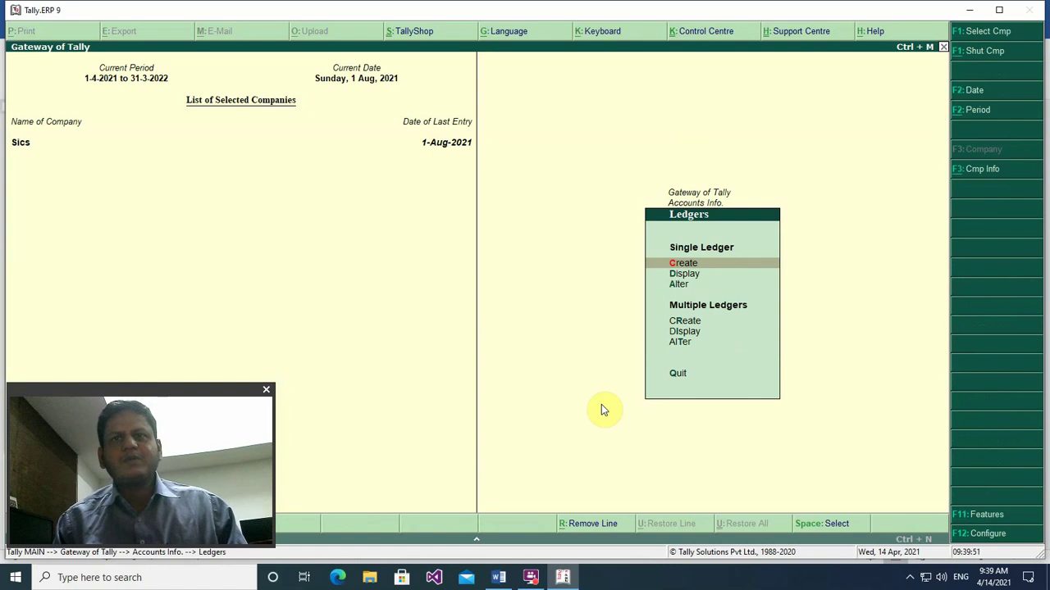
{"action": "key", "text": "Return"}
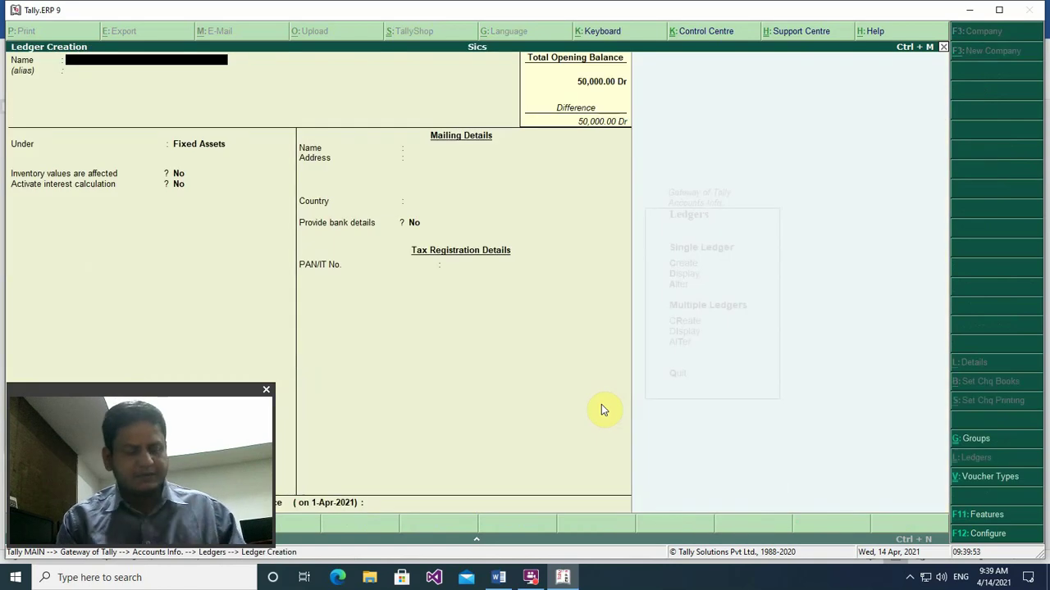
{"action": "type", "text": "Fixed"}
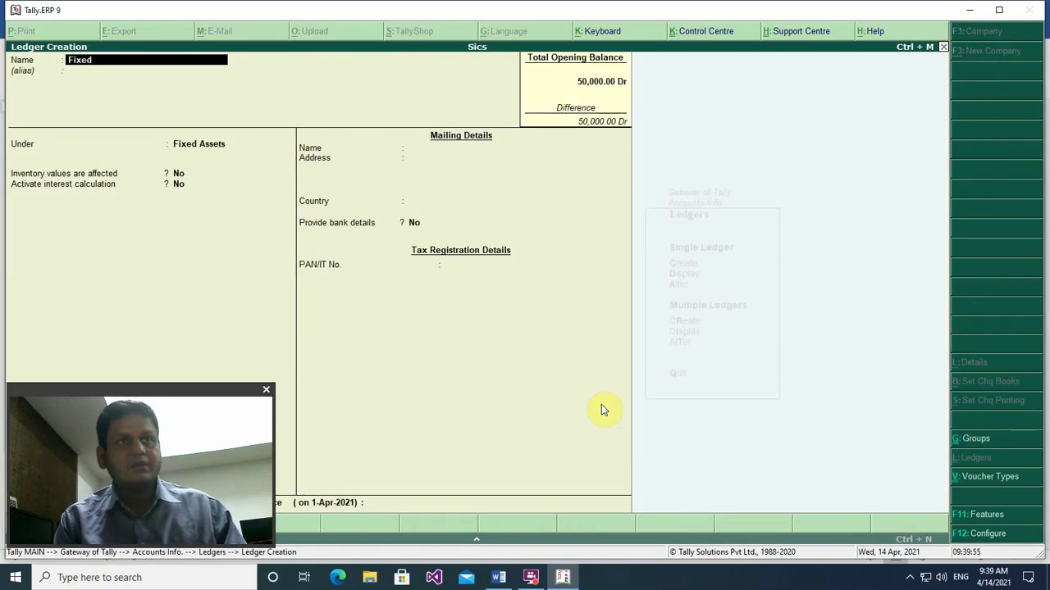
{"action": "type", "text": " Assets"}
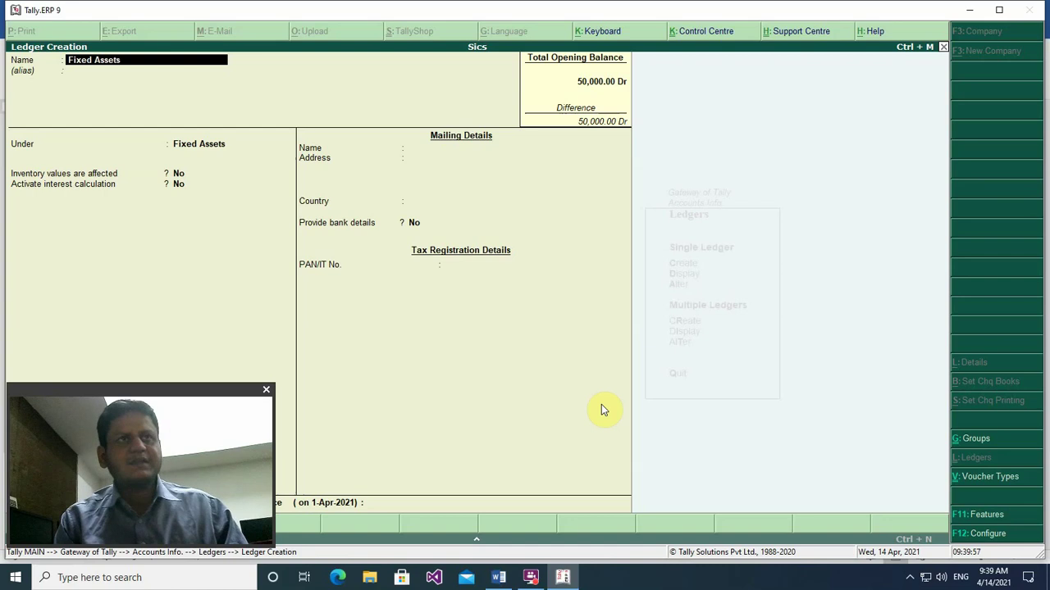
{"action": "key", "text": "Return"}
{"action": "key", "text": "Return"}
{"action": "key", "text": "Return"}
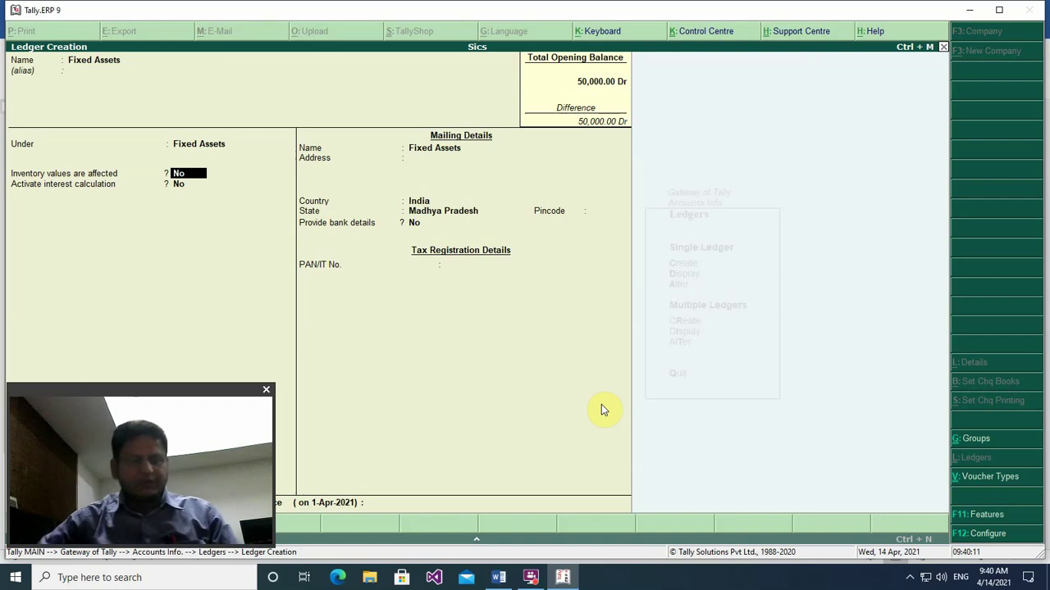
Step: Set the Fixed Assets ledger to affect inventory values, keep its other details at their defaults, and save it
{"action": "type", "text": "y"}
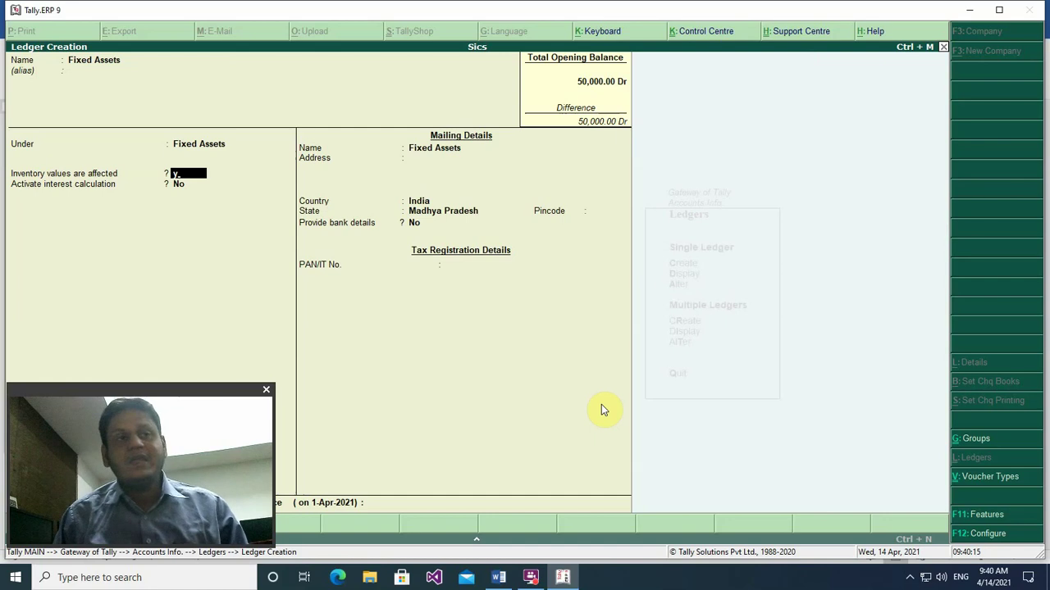
{"action": "key", "text": "Return"}
{"action": "key", "text": "Return"}
{"action": "key", "text": "Return"}
{"action": "key", "text": "Return"}
{"action": "key", "text": "Return"}
{"action": "key", "text": "Return"}
{"action": "key", "text": "Return"}
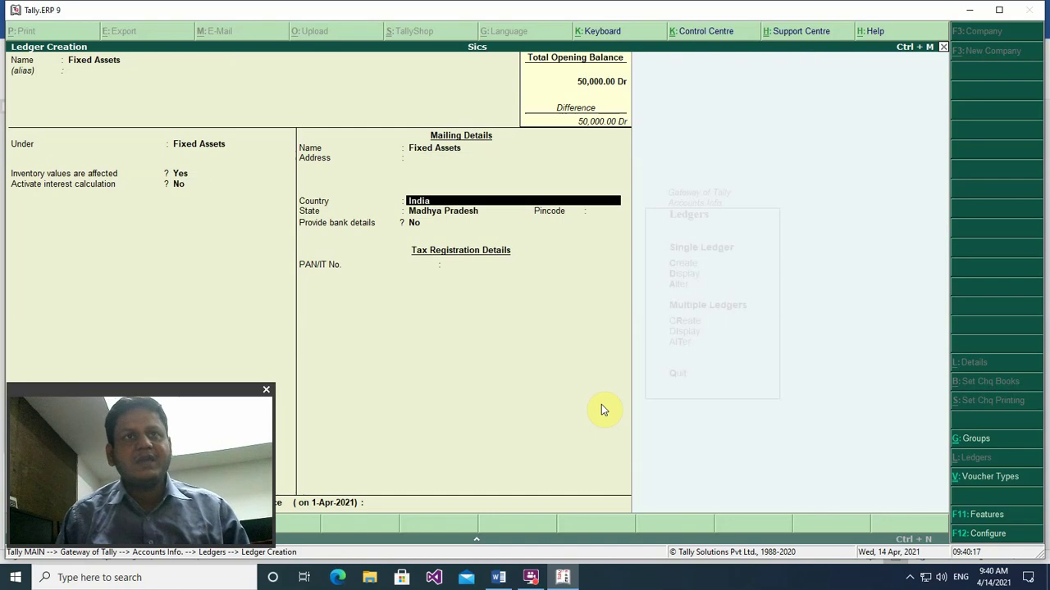
{"action": "key", "text": "Return"}
{"action": "key", "text": "Return"}
{"action": "key", "text": "Return"}
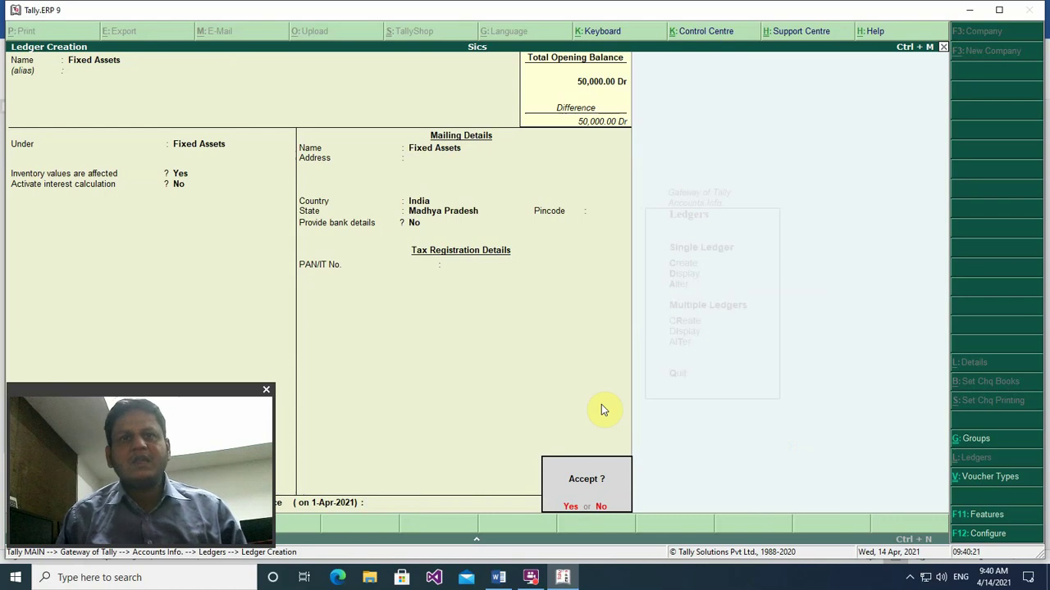
{"action": "key", "text": "Return"}
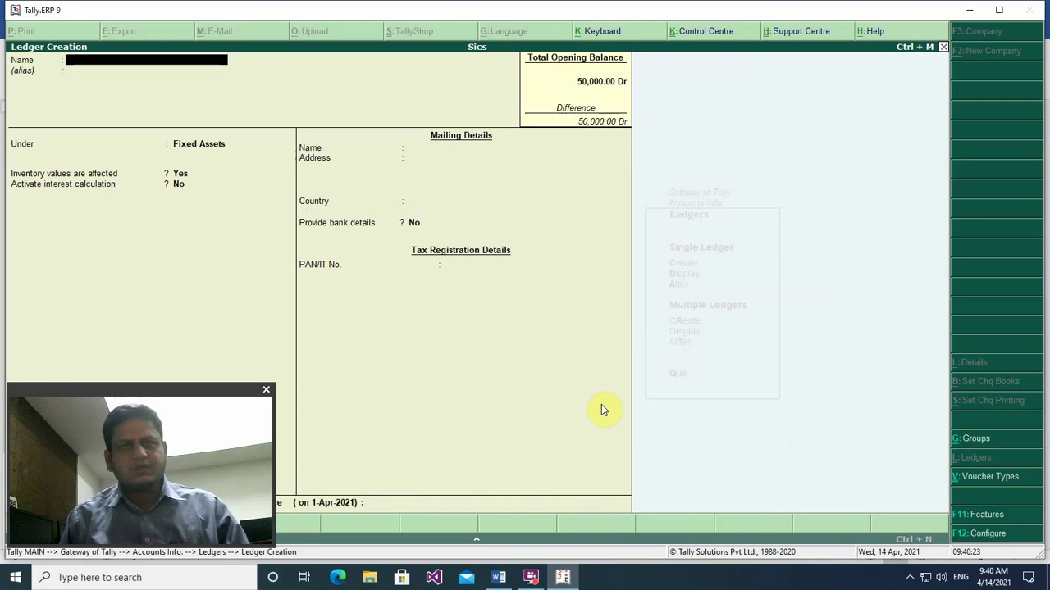
{"action": "key", "text": "Escape"}
{"action": "key", "text": "Escape"}
{"action": "key", "text": "Escape"}
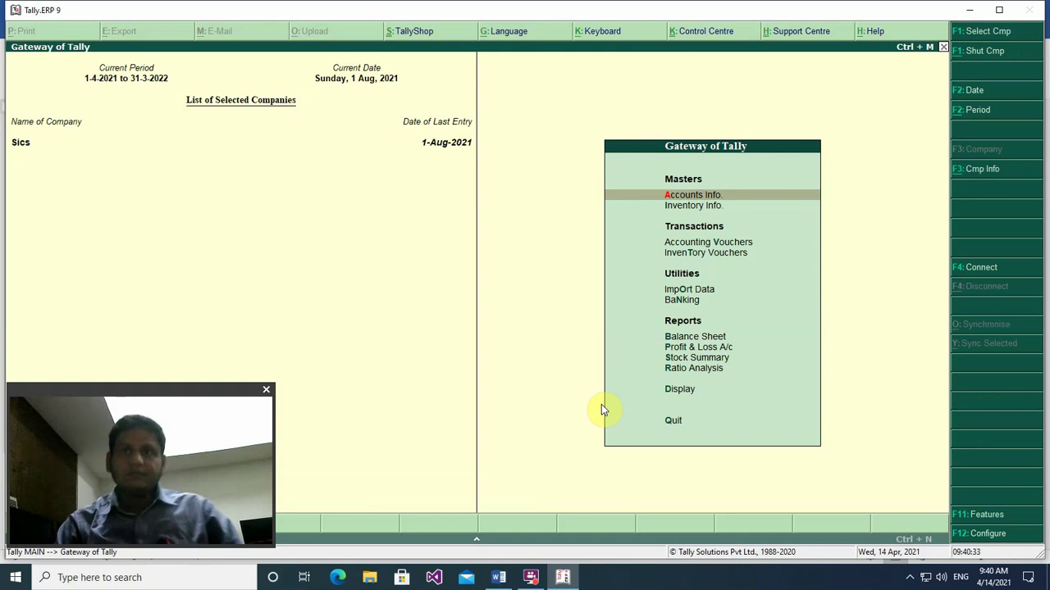
Step: Create a stock group named Fixed Assets under Primary, without adding item quantities, and save it
{"action": "key", "text": "Down"}
{"action": "key", "text": "Return"}
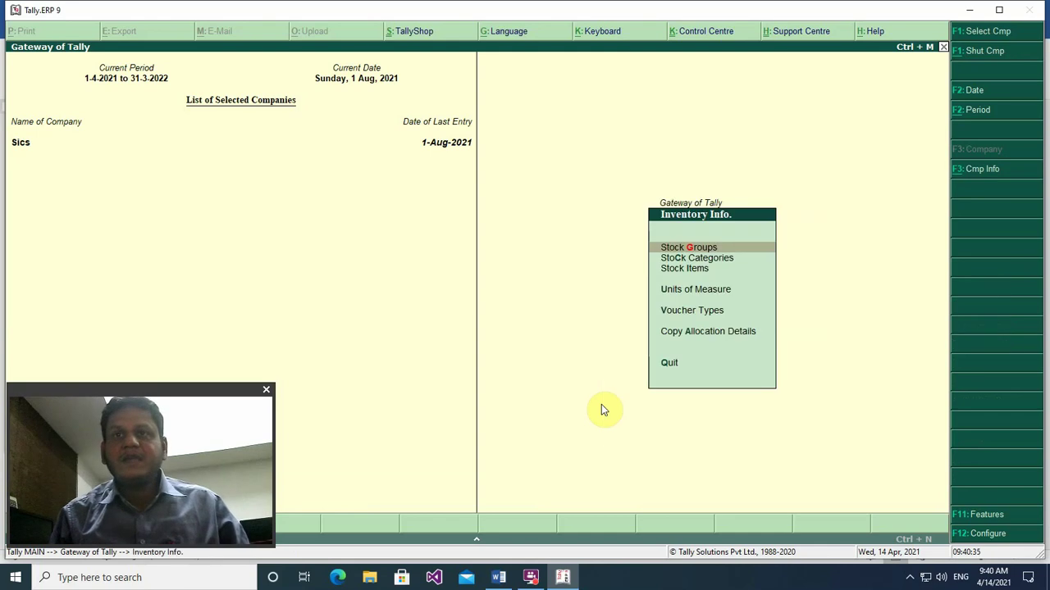
{"action": "key", "text": "Return"}
{"action": "key", "text": "Return"}
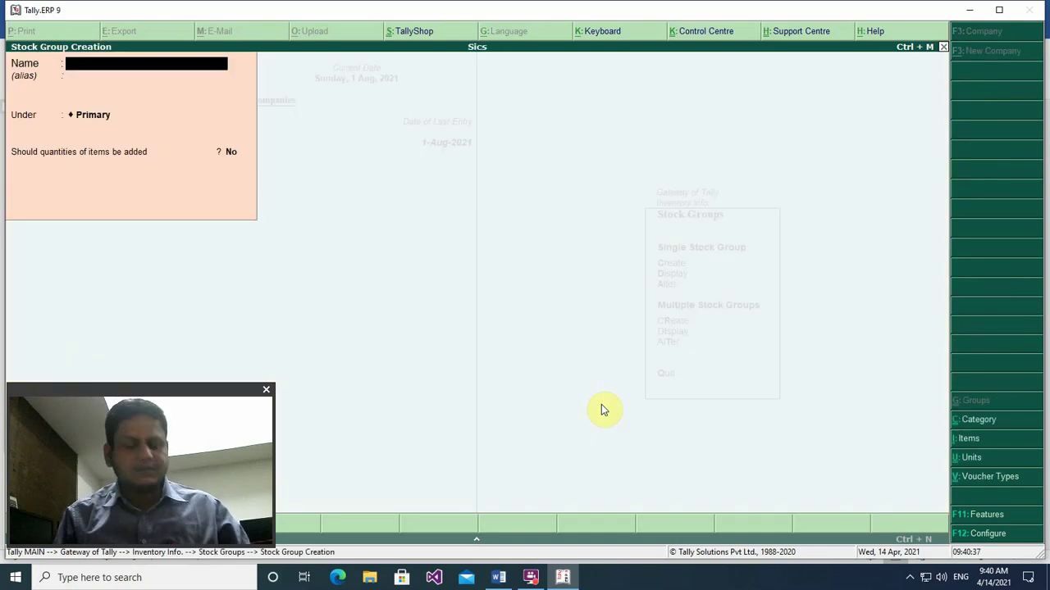
{"action": "type", "text": "Fixe"}
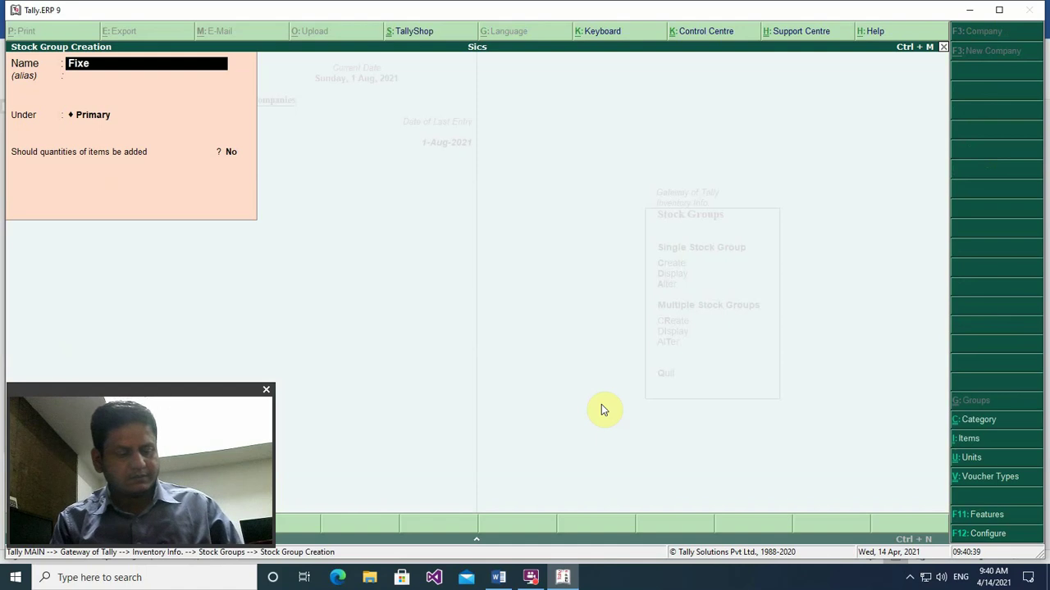
{"action": "type", "text": "d Assets"}
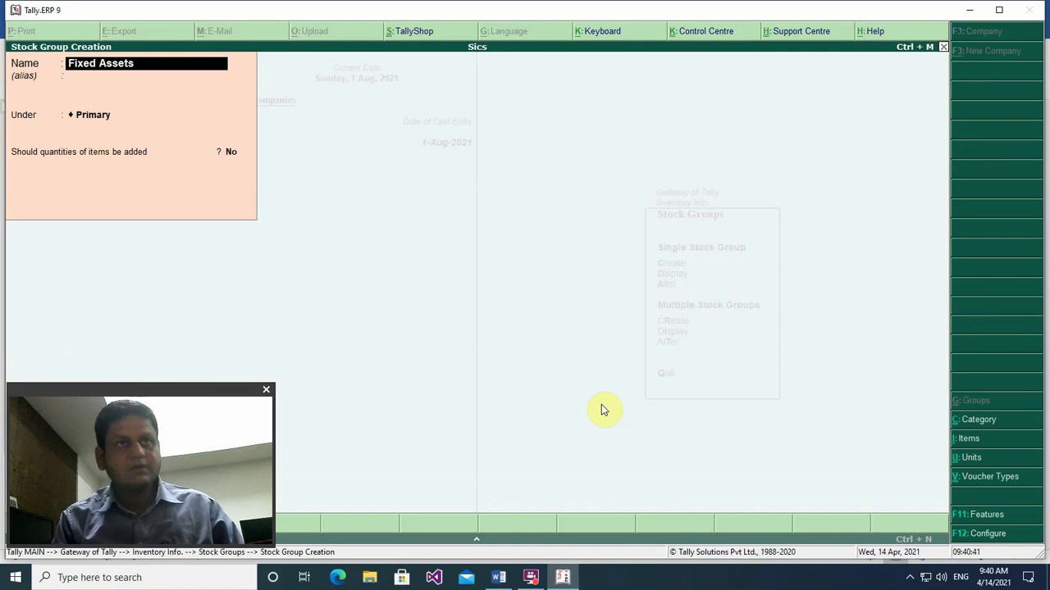
{"action": "key", "text": "Return"}
{"action": "key", "text": "Return"}
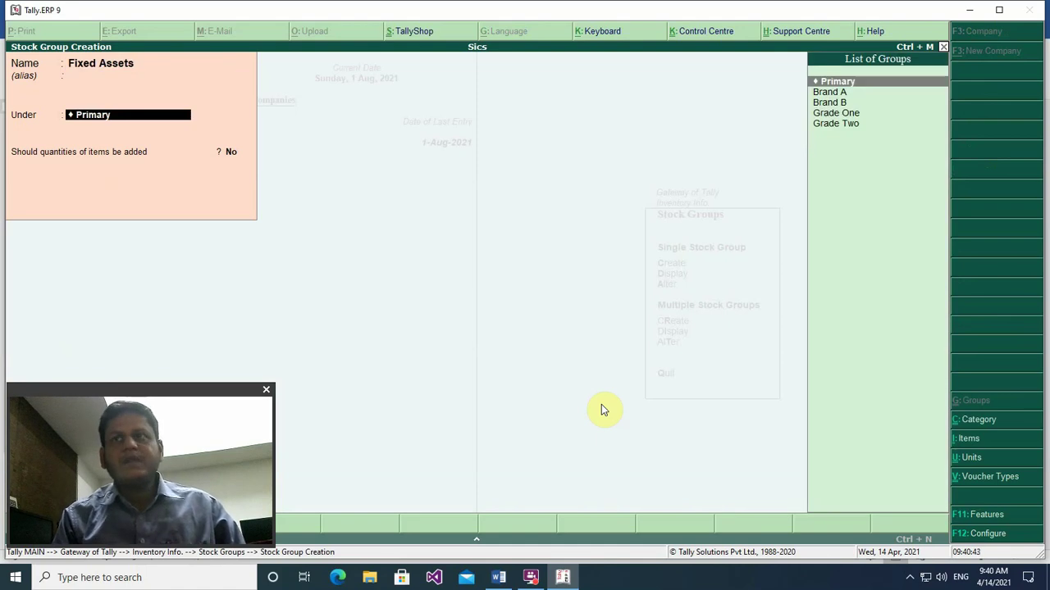
{"action": "key", "text": "Return"}
{"action": "key", "text": "Return"}
{"action": "key", "text": "Return"}
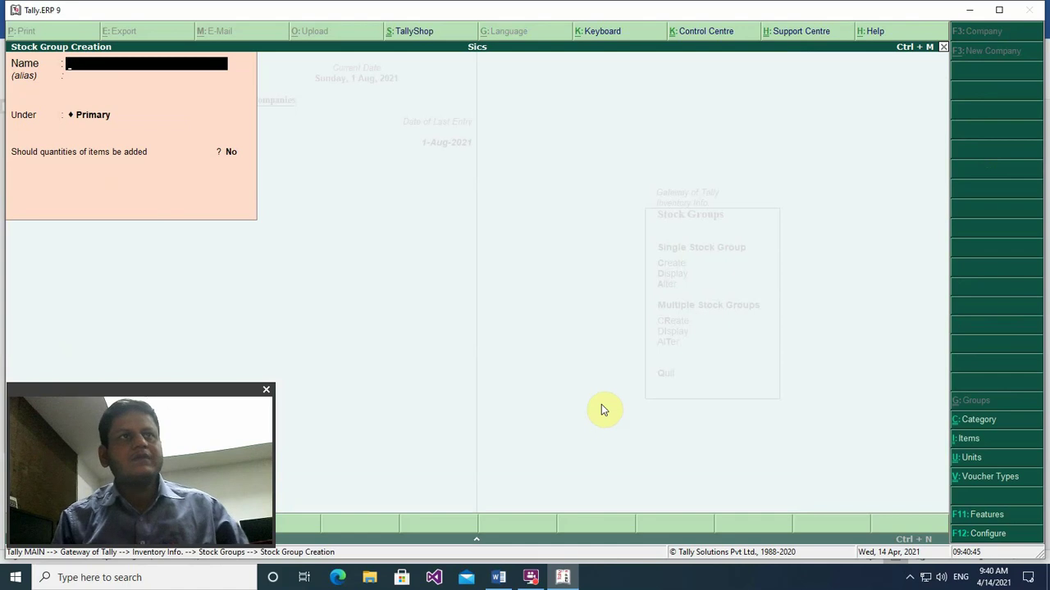
{"action": "key", "text": "Escape"}
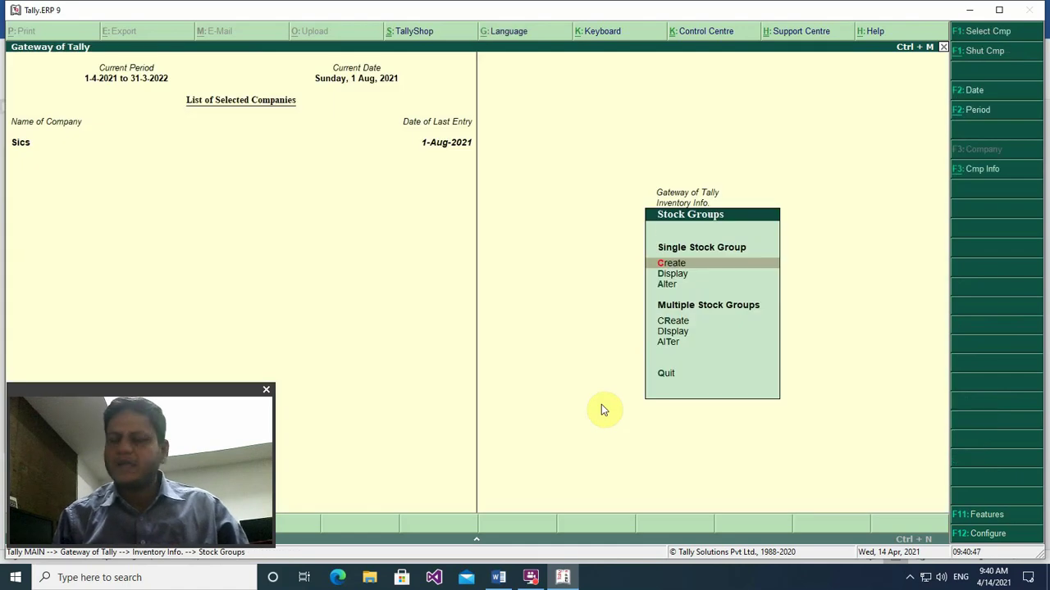
{"action": "key", "text": "Escape"}
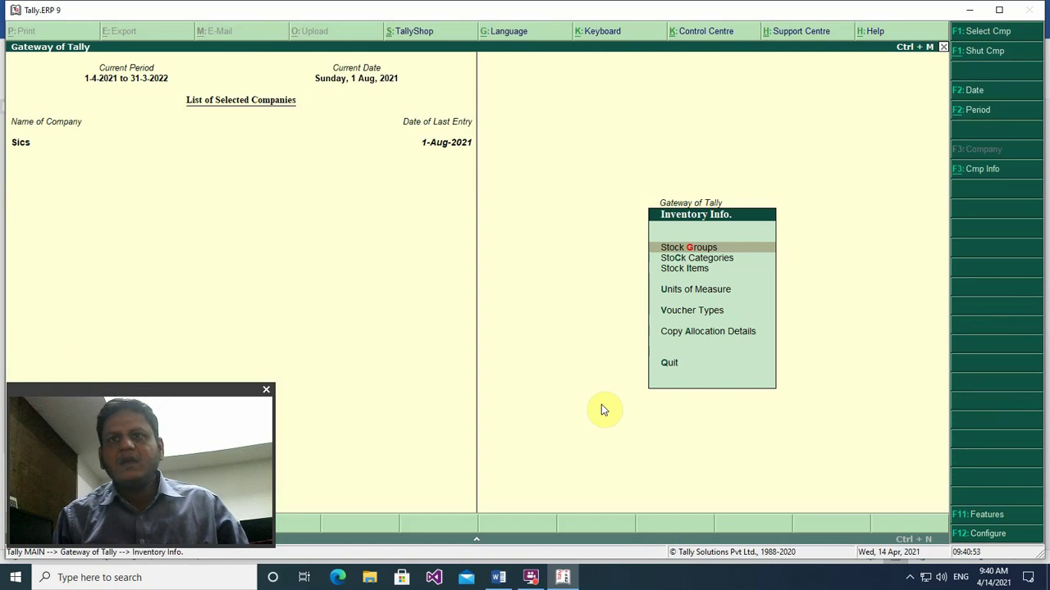
Step: Start a new single stock item named Desktop Computer, leaving its alias blank
{"action": "key", "text": "Down"}
{"action": "key", "text": "Down"}
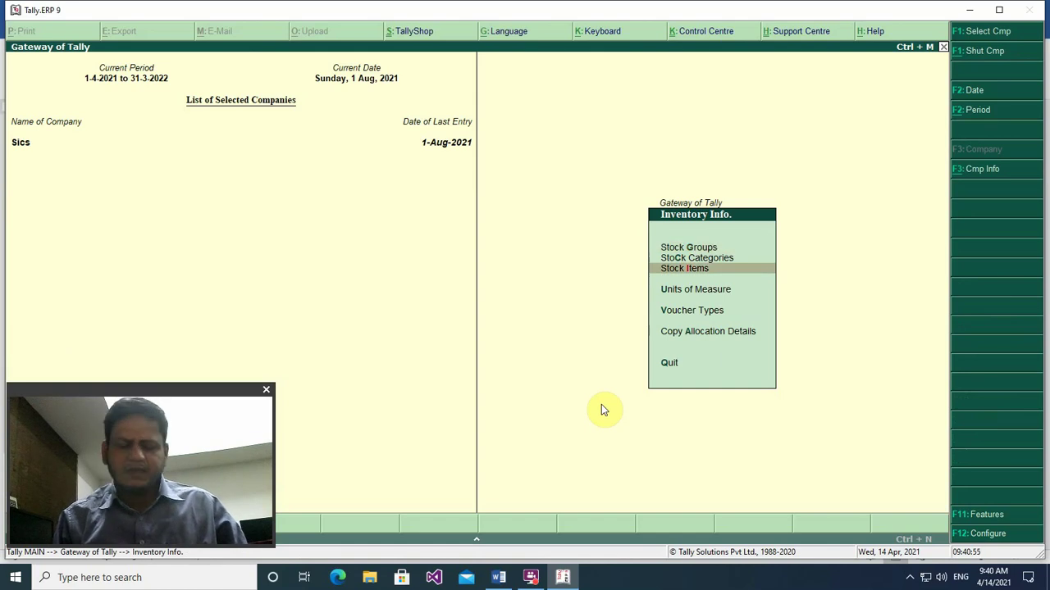
{"action": "key", "text": "Return"}
{"action": "key", "text": "Return"}
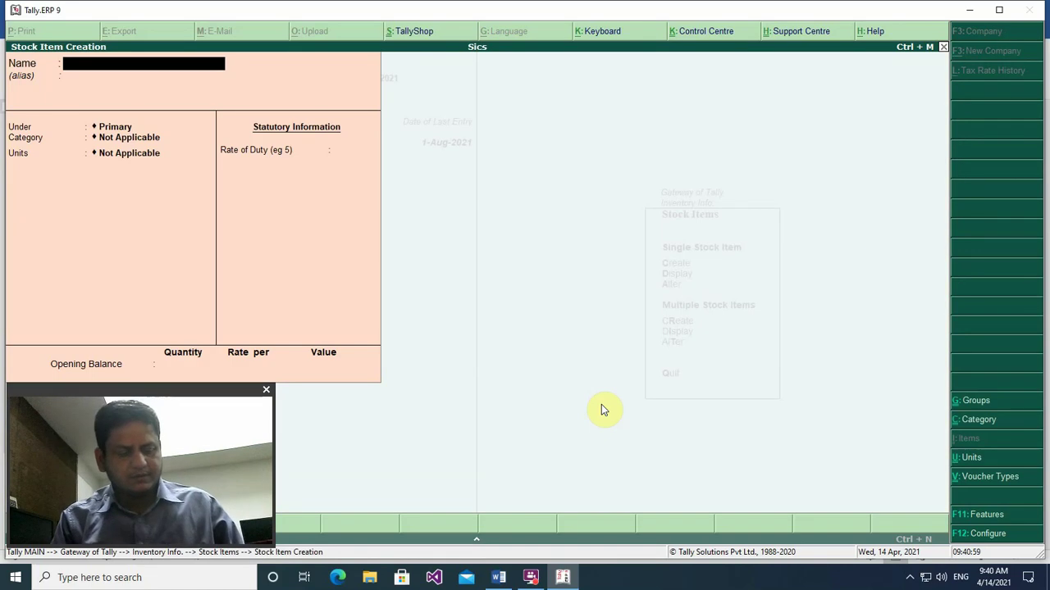
{"action": "type", "text": "Des"}
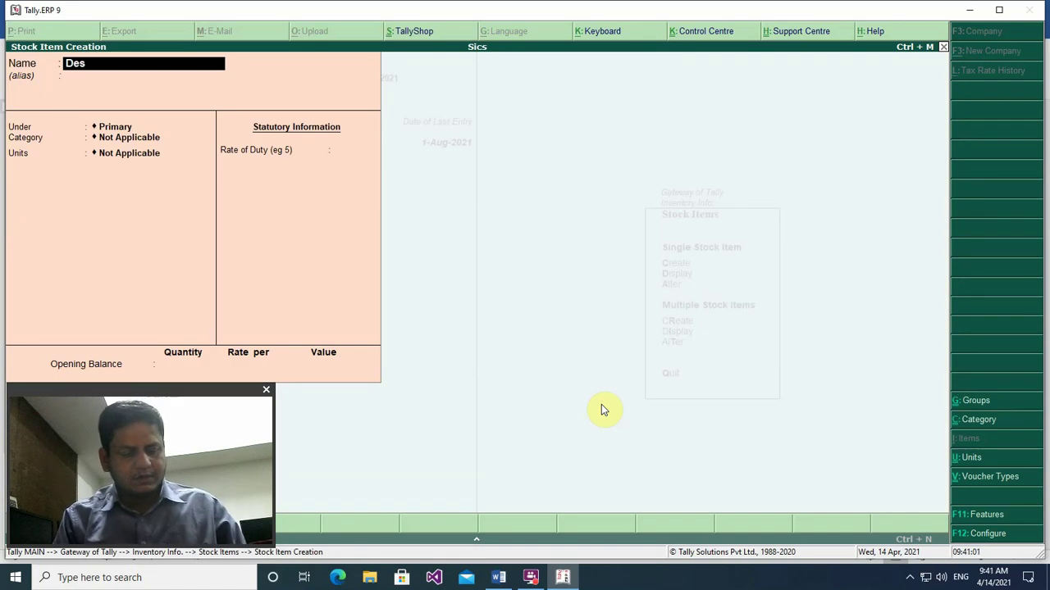
{"action": "type", "text": "kt"}
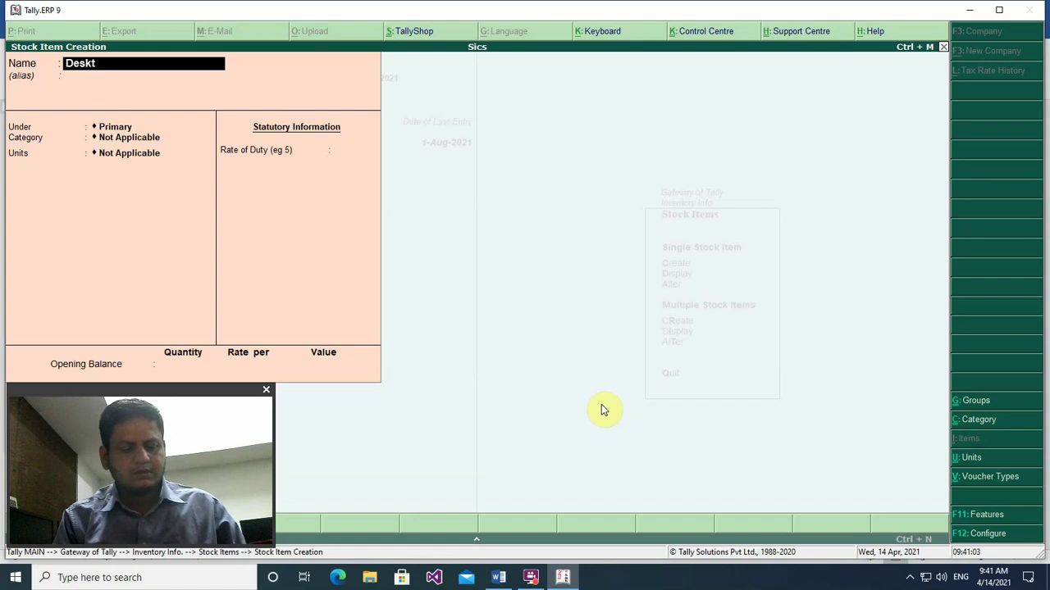
{"action": "type", "text": "op co"}
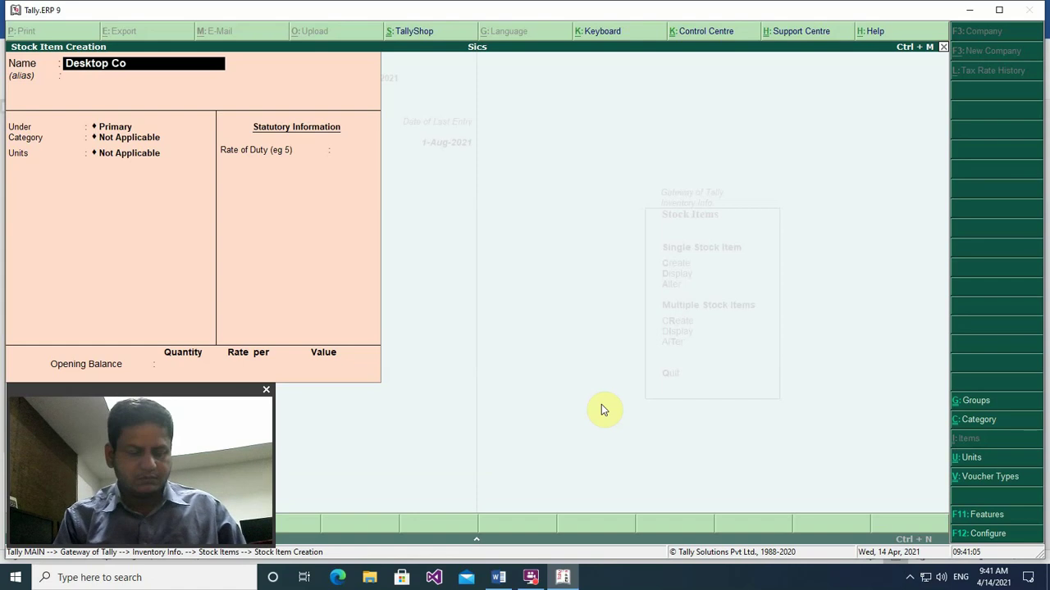
{"action": "type", "text": "mpute"}
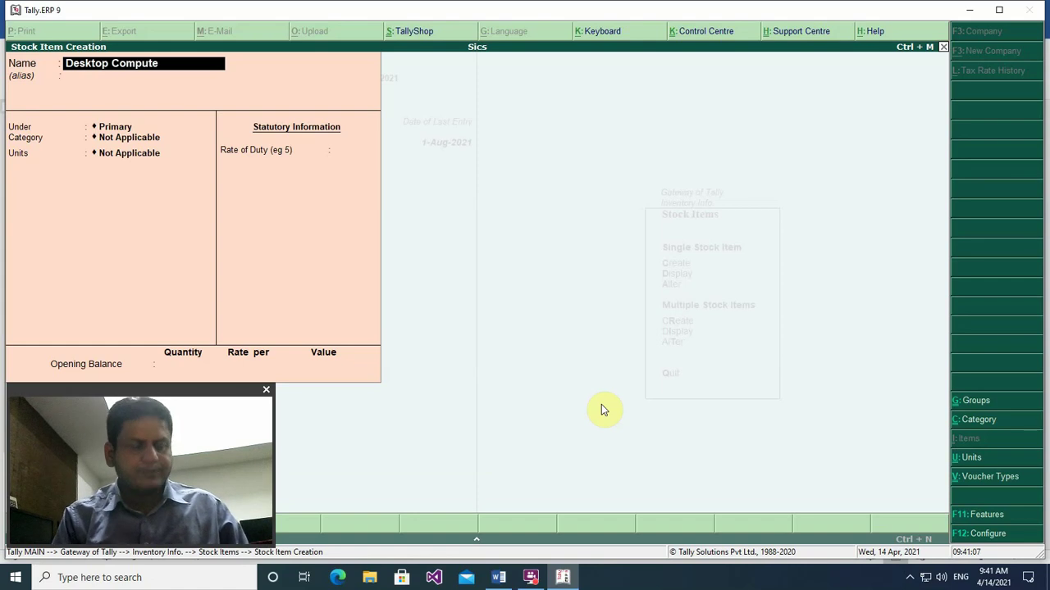
{"action": "type", "text": "r"}
{"action": "key", "text": "Return"}
{"action": "key", "text": "Return"}
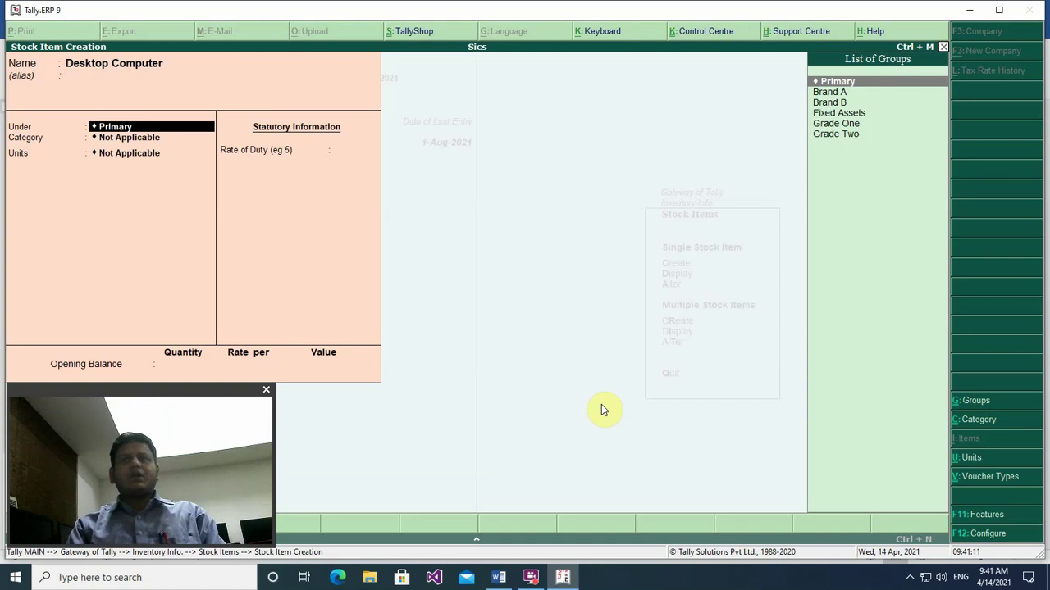
Step: Place Desktop Computer under the Fixed Assets stock group with unit nos, no category and no opening balance, and save it
{"action": "key", "text": "Down"}
{"action": "key", "text": "Down"}
{"action": "key", "text": "Down"}
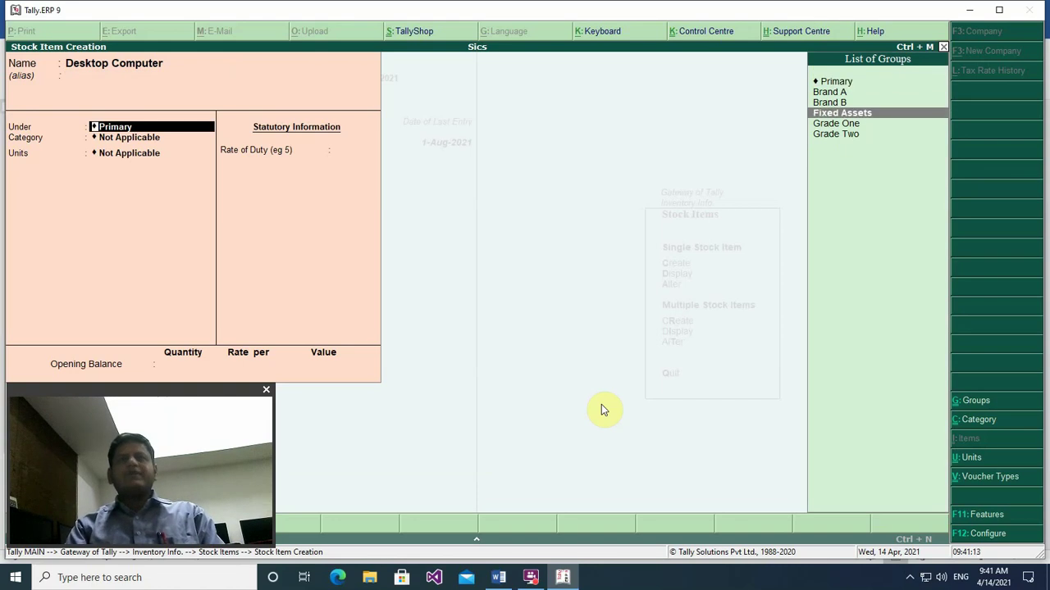
{"action": "key", "text": "Return"}
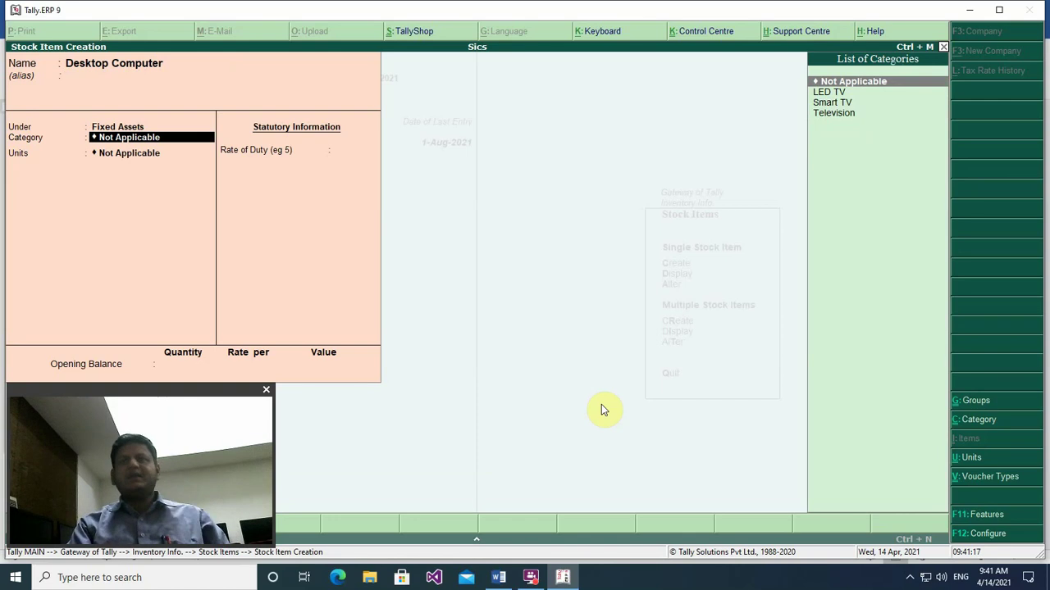
{"action": "key", "text": "Return"}
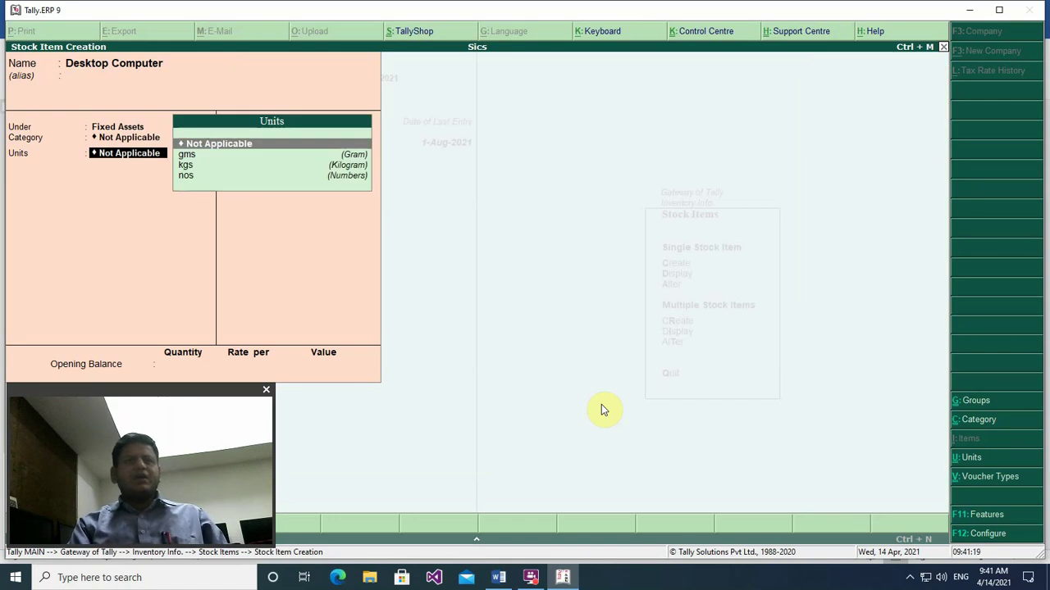
{"action": "key", "text": "Down"}
{"action": "key", "text": "Down"}
{"action": "key", "text": "Down"}
{"action": "key", "text": "Return"}
{"action": "key", "text": "Return"}
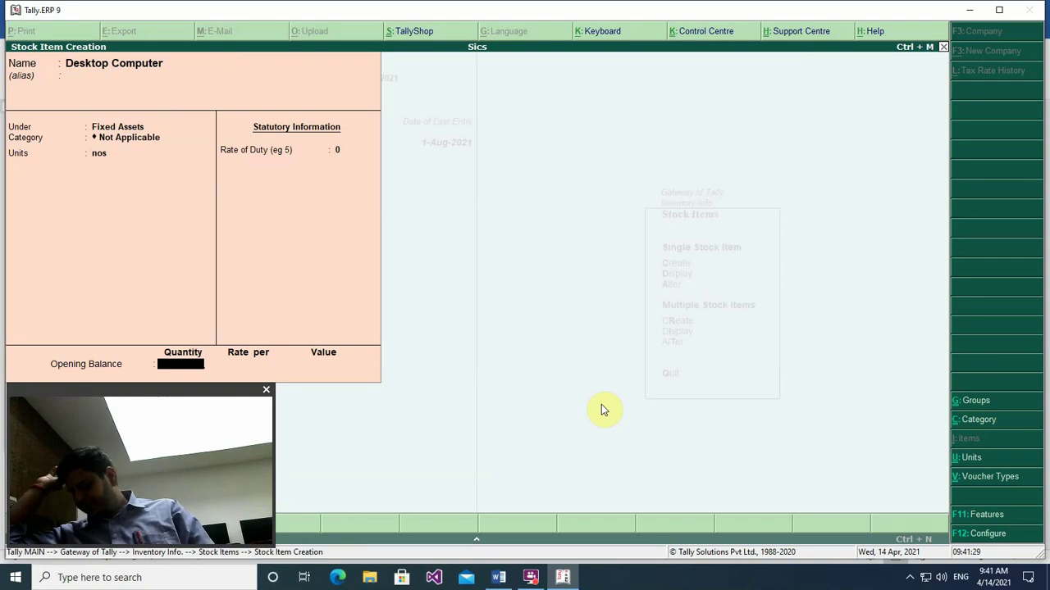
{"action": "key", "text": "Return"}
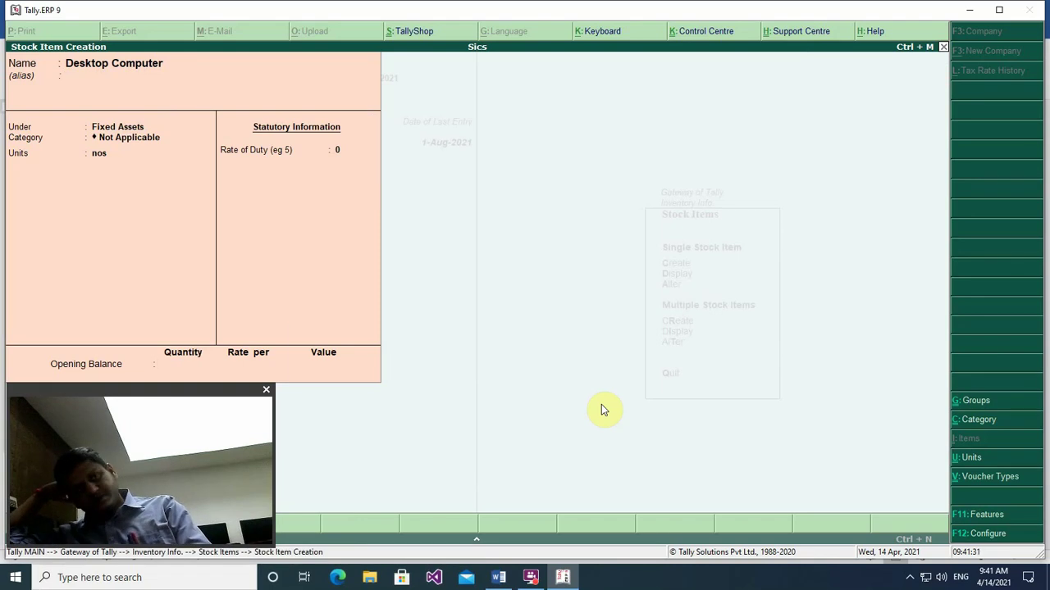
{"action": "key", "text": "Return"}
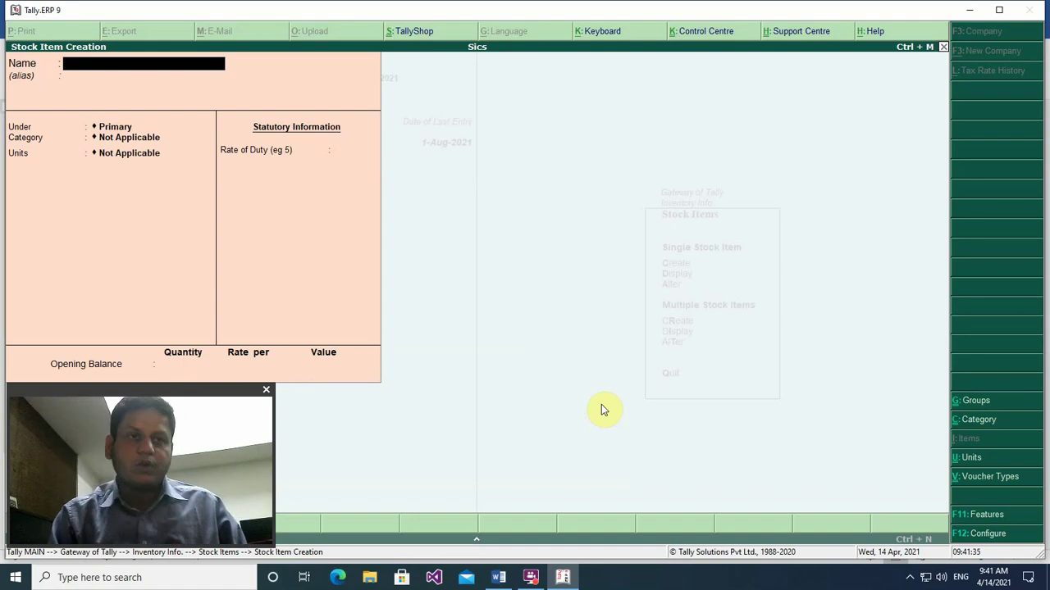
Step: Name the next stock item Office Chair, leaving its alias blank
{"action": "type", "text": "O"}
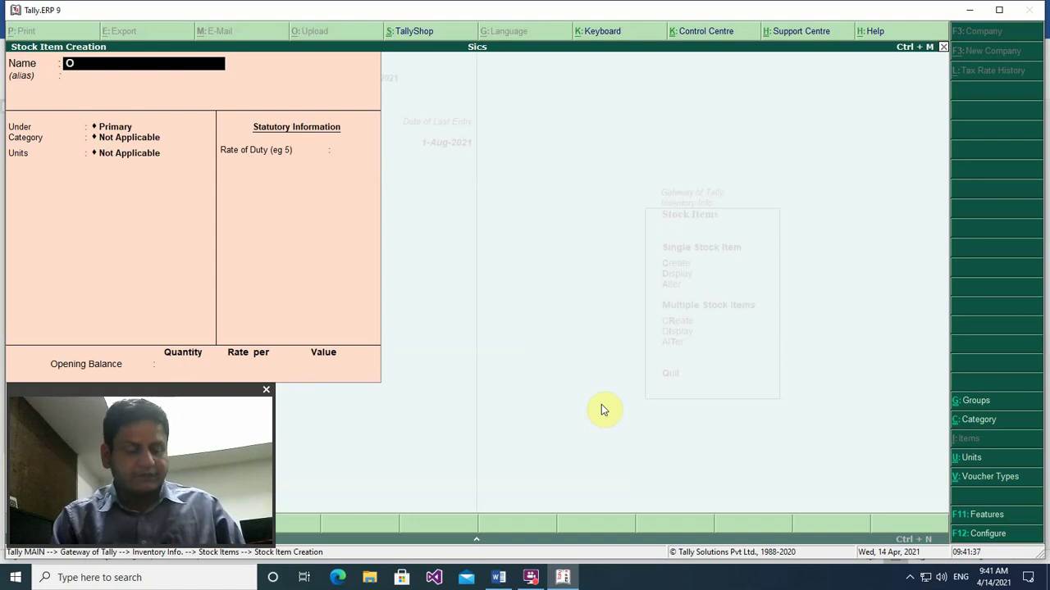
{"action": "type", "text": "ffice Shair"}
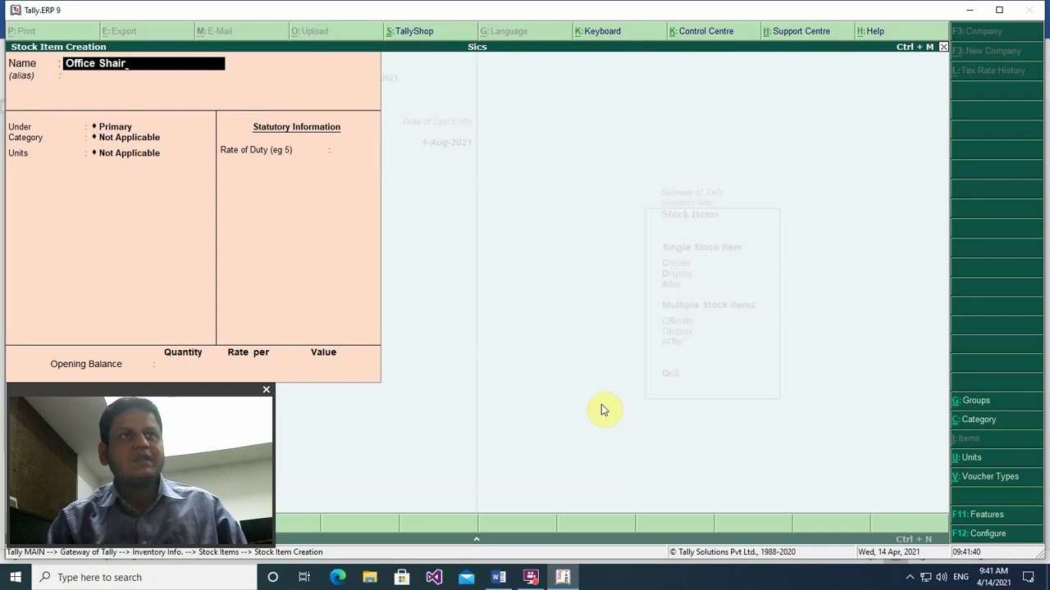
{"action": "key", "text": "Return"}
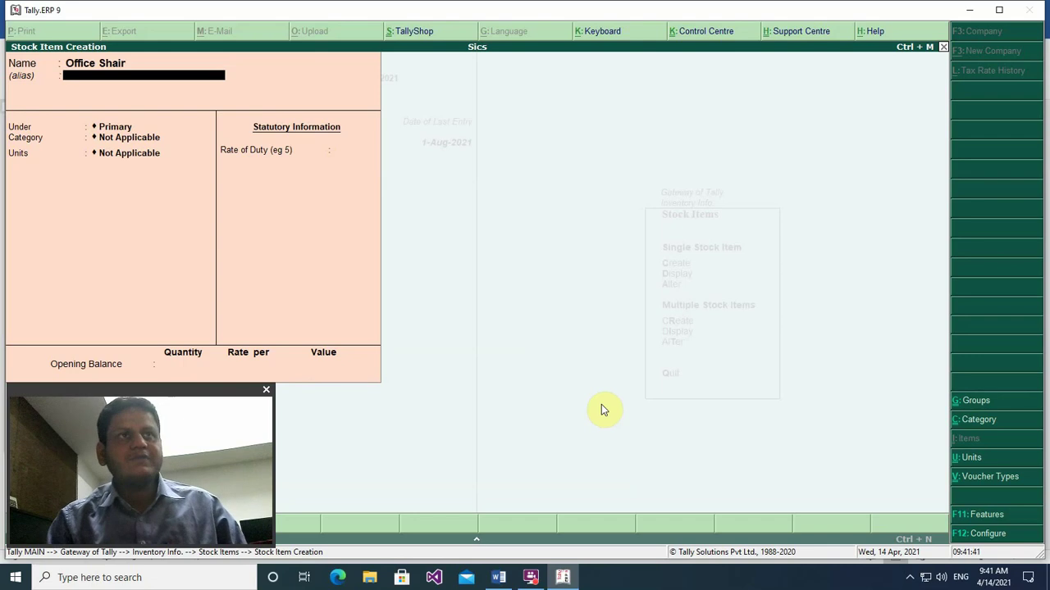
{"action": "key", "text": "BackSpace"}
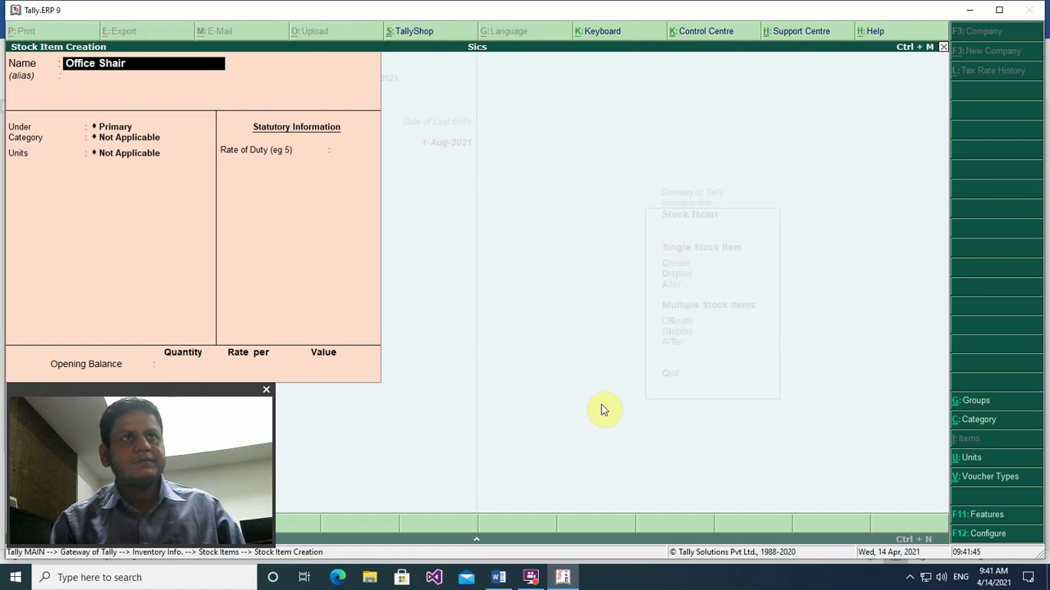
{"action": "key", "text": "BackSpace"}
{"action": "key", "text": "BackSpace"}
{"action": "key", "text": "BackSpace"}
{"action": "type", "text": "Cha"}
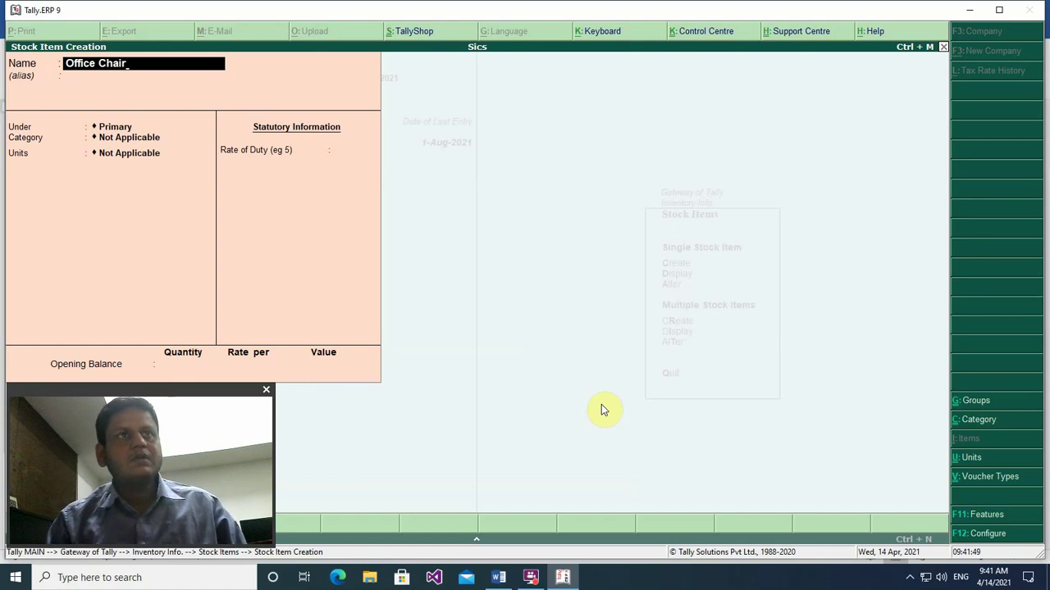
{"action": "type", "text": "ir"}
{"action": "key", "text": "Return"}
{"action": "key", "text": "Return"}
Step: Place Office Chair under Fixed Assets with unit nos and no category, save it, and leave stock item creation
{"action": "key", "text": "Down"}
{"action": "key", "text": "Down"}
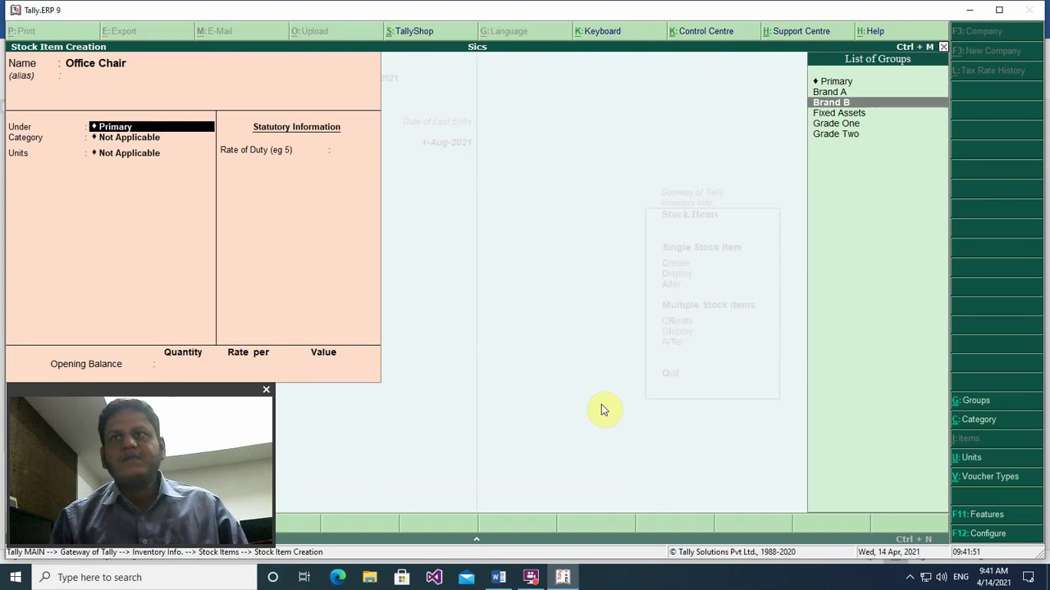
{"action": "key", "text": "Down"}
{"action": "key", "text": "Return"}
{"action": "key", "text": "Return"}
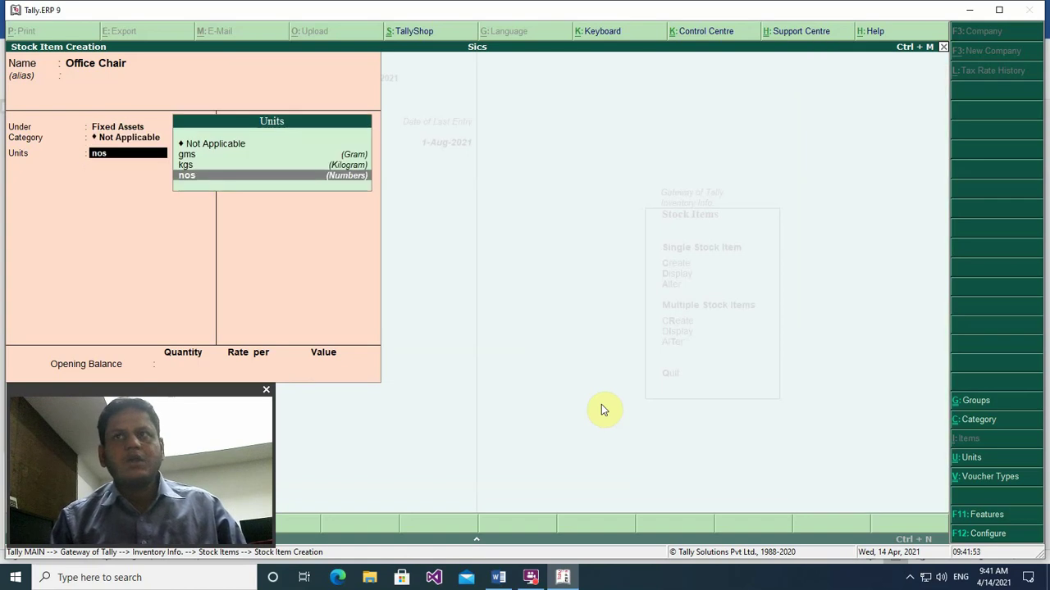
{"action": "key", "text": "Return"}
{"action": "key", "text": "Return"}
{"action": "key", "text": "Return"}
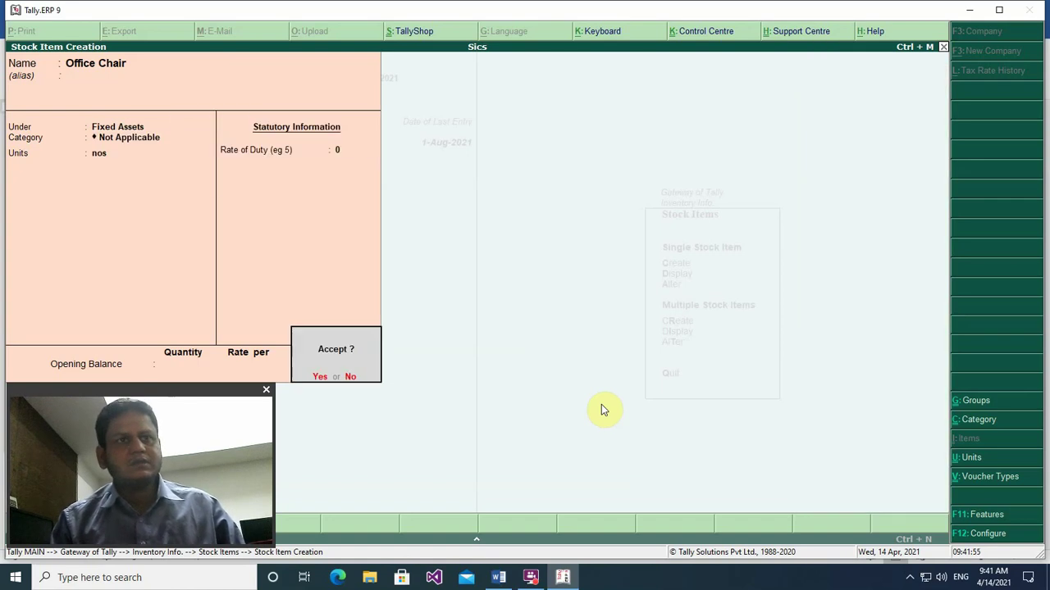
{"action": "key", "text": "Return"}
{"action": "key", "text": "Escape"}
{"action": "key", "text": "Return"}
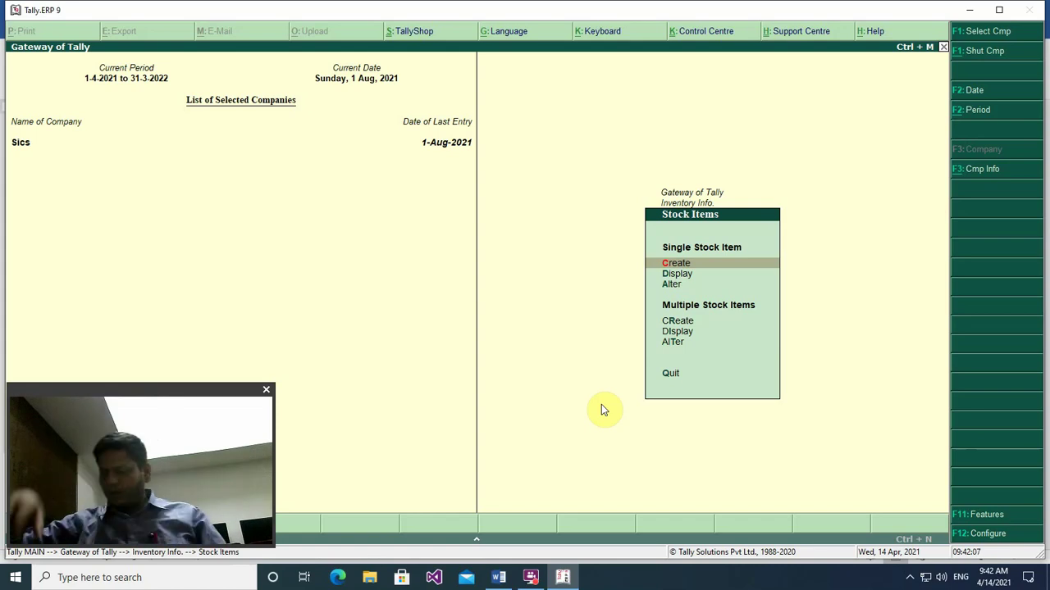
Step: Open a purchase voucher in item invoice mode with supplier invoice number 5 and date 1-Aug-2021
{"action": "key", "text": "Escape"}
{"action": "key", "text": "Escape"}
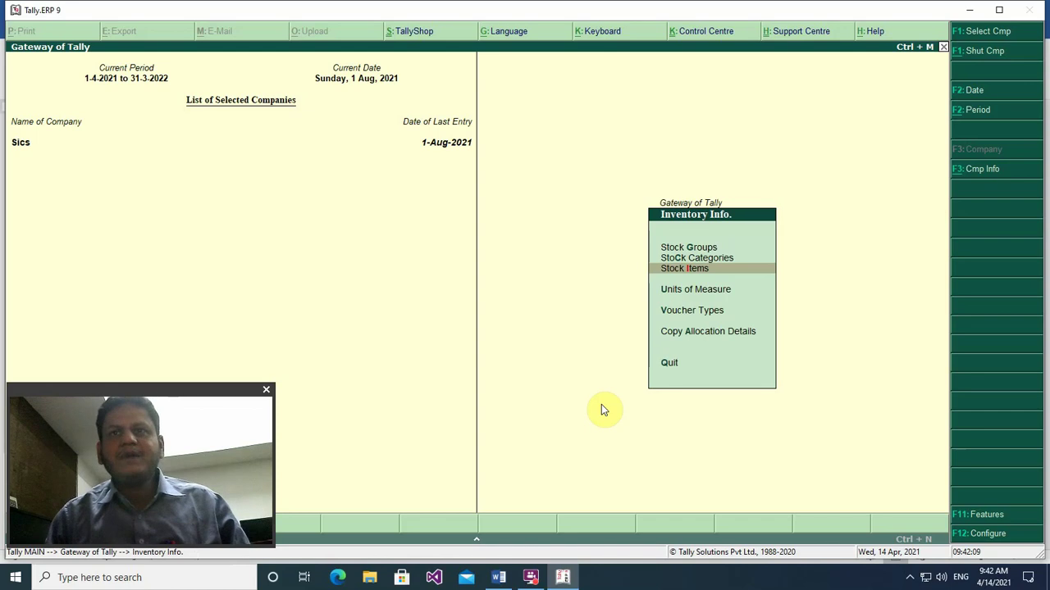
{"action": "key", "text": "Down"}
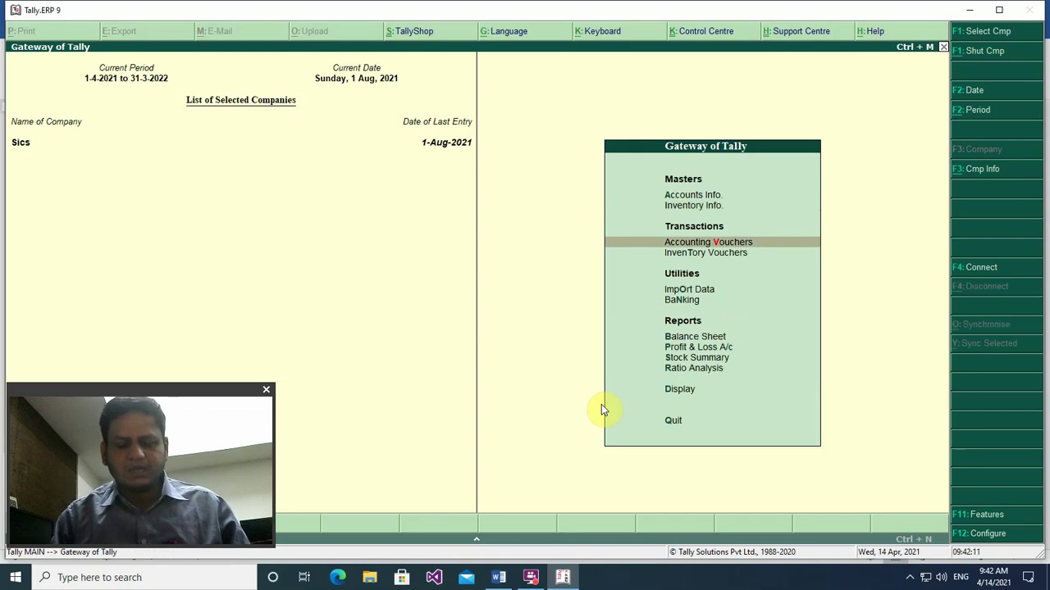
{"action": "key", "text": "Return"}
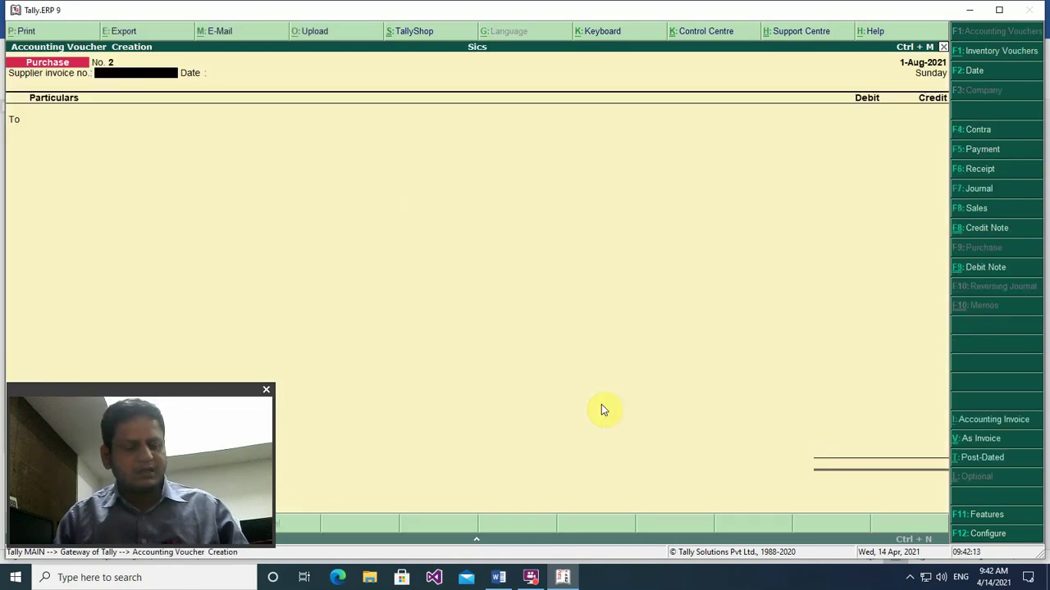
{"action": "key", "text": "ctrl+v"}
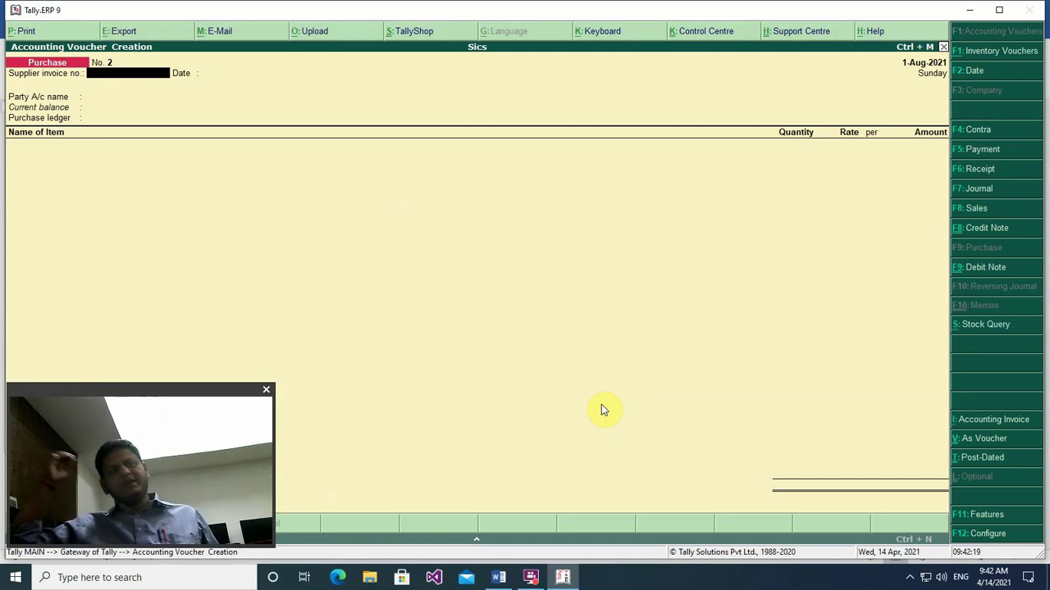
{"action": "type", "text": "5"}
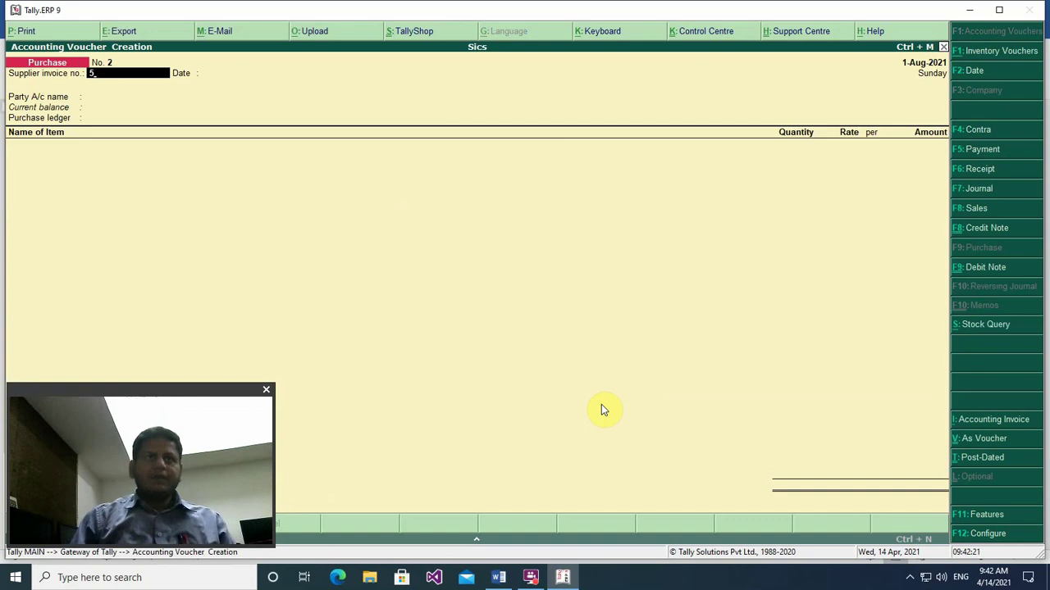
{"action": "key", "text": "Return"}
{"action": "key", "text": "Return"}
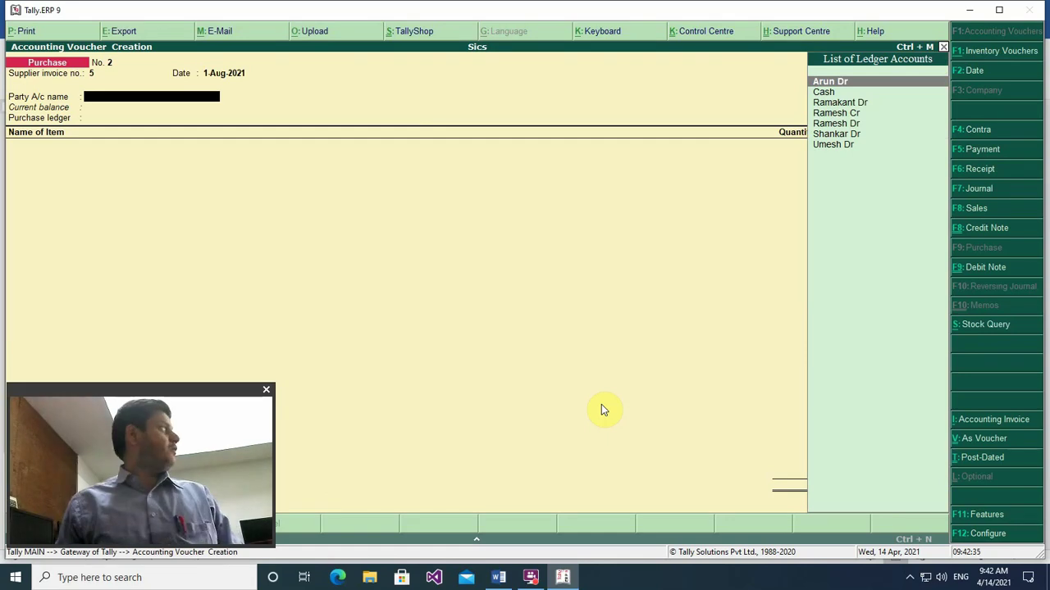
Step: Set Cash as the party account of the purchase and accept the supplier details at their defaults
{"action": "key", "text": "Down"}
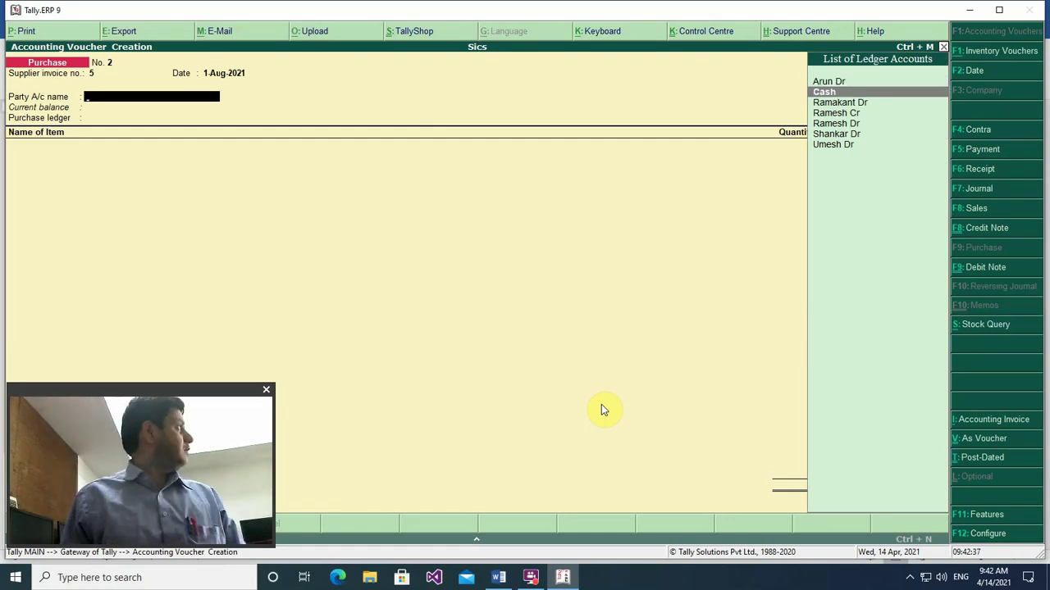
{"action": "key", "text": "Return"}
{"action": "key", "text": "Return"}
{"action": "key", "text": "Return"}
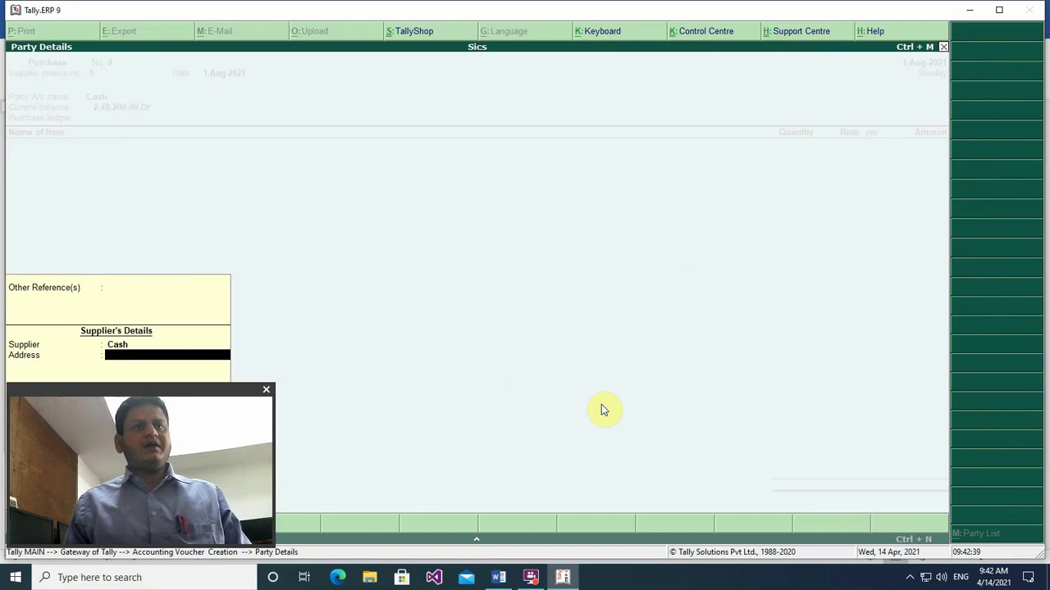
{"action": "key", "text": "Return"}
{"action": "key", "text": "Return"}
{"action": "key", "text": "Return"}
{"action": "key", "text": "Return"}
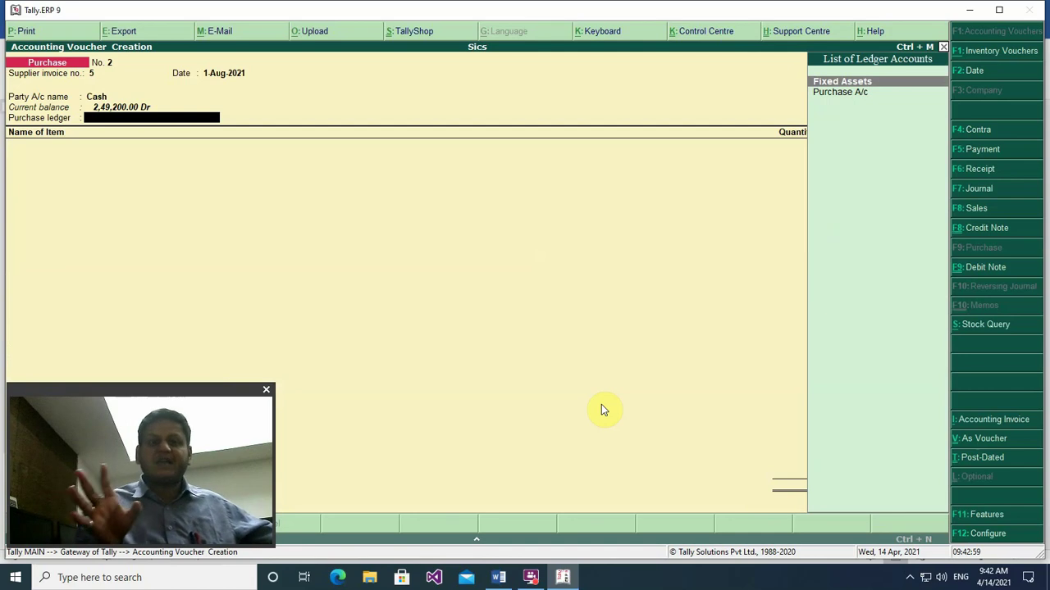
Step: Choose Fixed Assets as the purchase ledger and Desktop Computer as the first item of the invoice
{"action": "key", "text": "Return"}
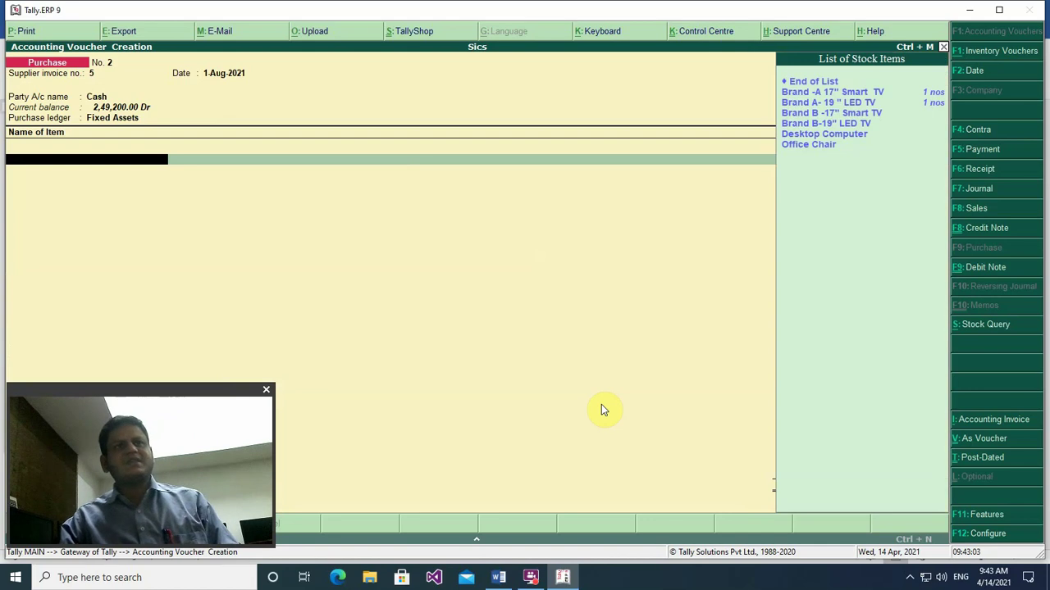
{"action": "key", "text": "Down"}
{"action": "key", "text": "Down"}
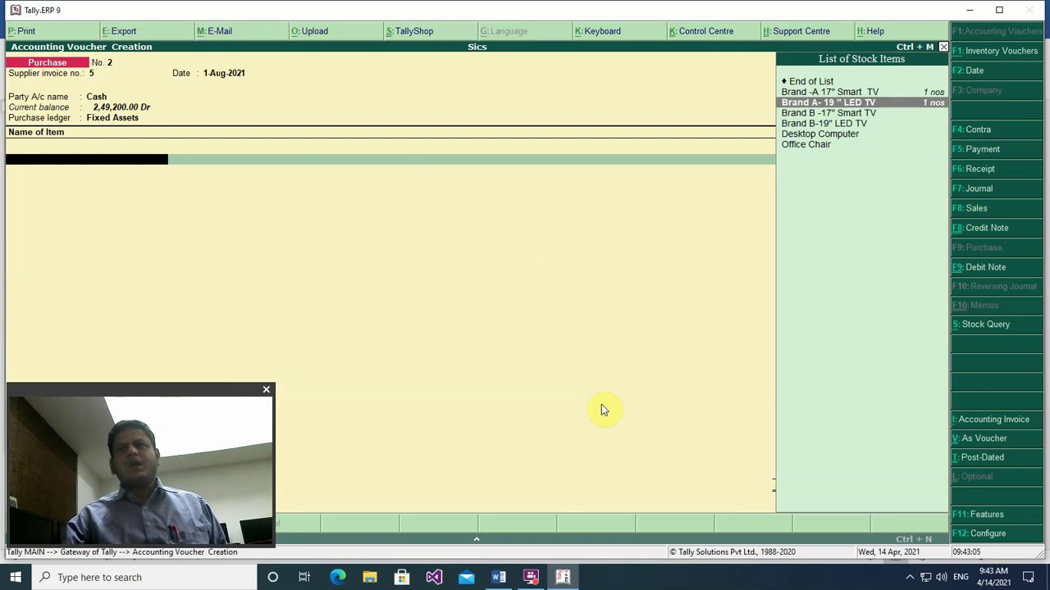
{"action": "key", "text": "Down"}
{"action": "key", "text": "Down"}
{"action": "key", "text": "Down"}
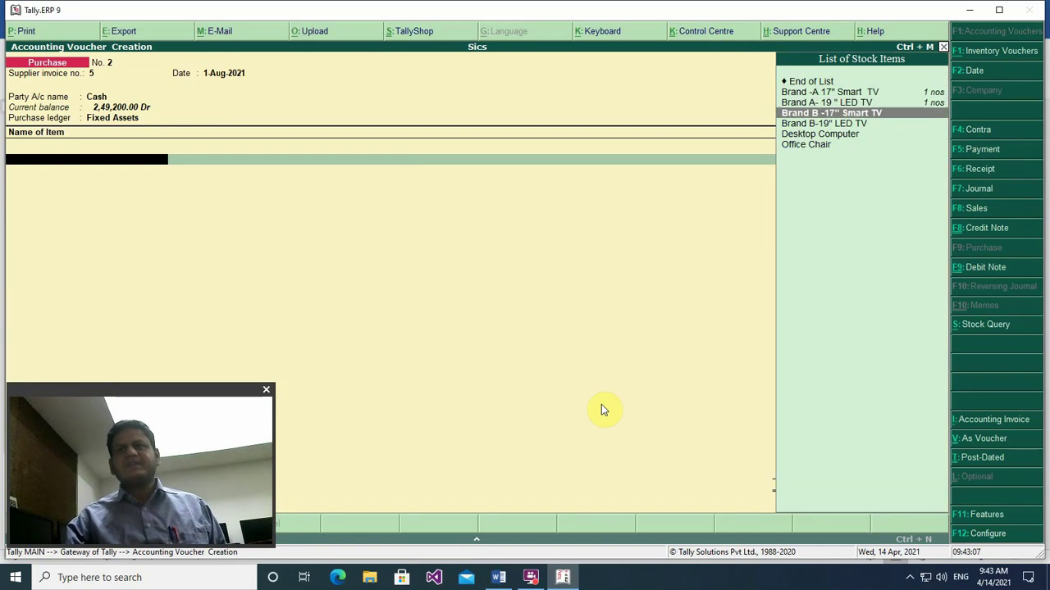
{"action": "key", "text": "Return"}
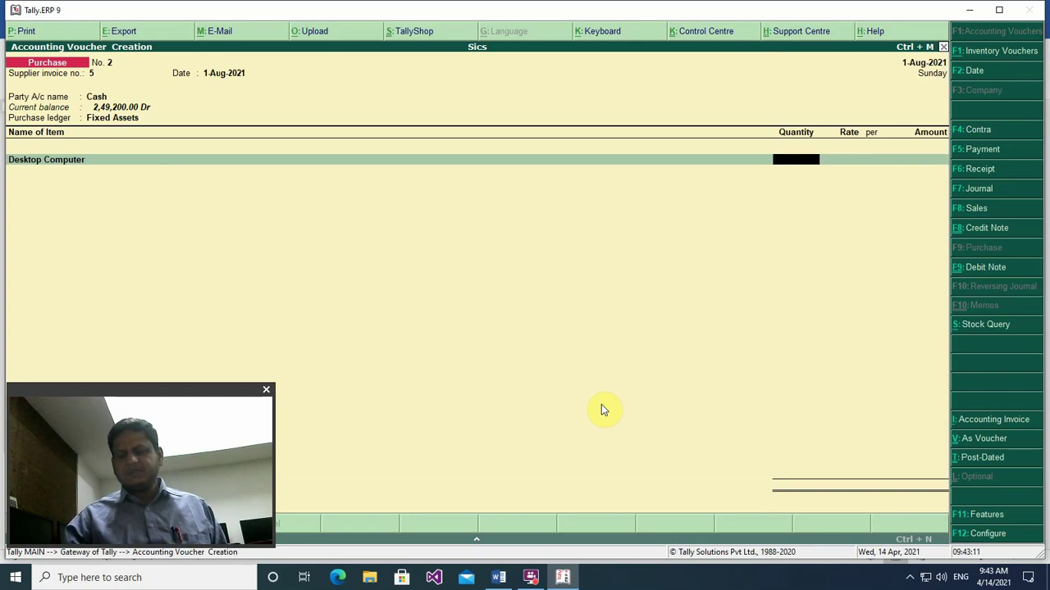
Step: Enter a quantity of 2 nos at a rate of 10,000 per nos for Desktop Computer
{"action": "type", "text": "2"}
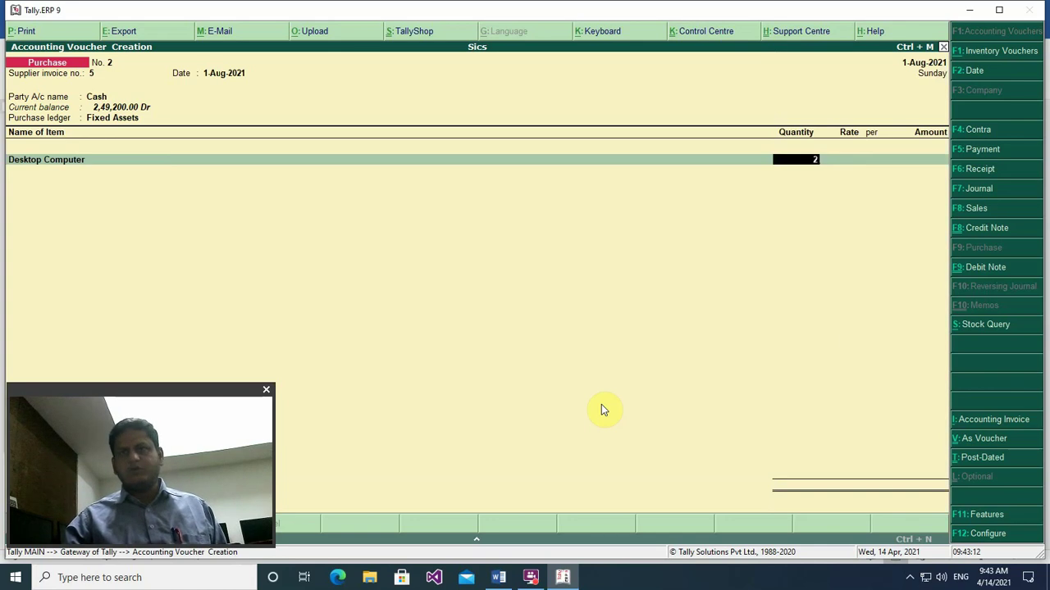
{"action": "key", "text": "Return"}
{"action": "type", "text": "10000"}
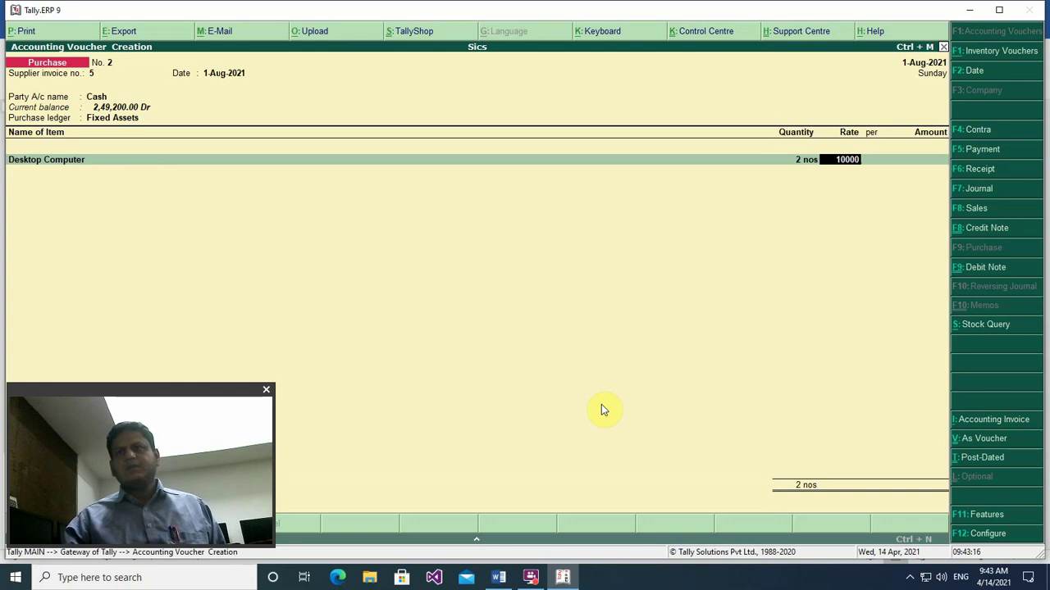
{"action": "key", "text": "Return"}
{"action": "key", "text": "Return"}
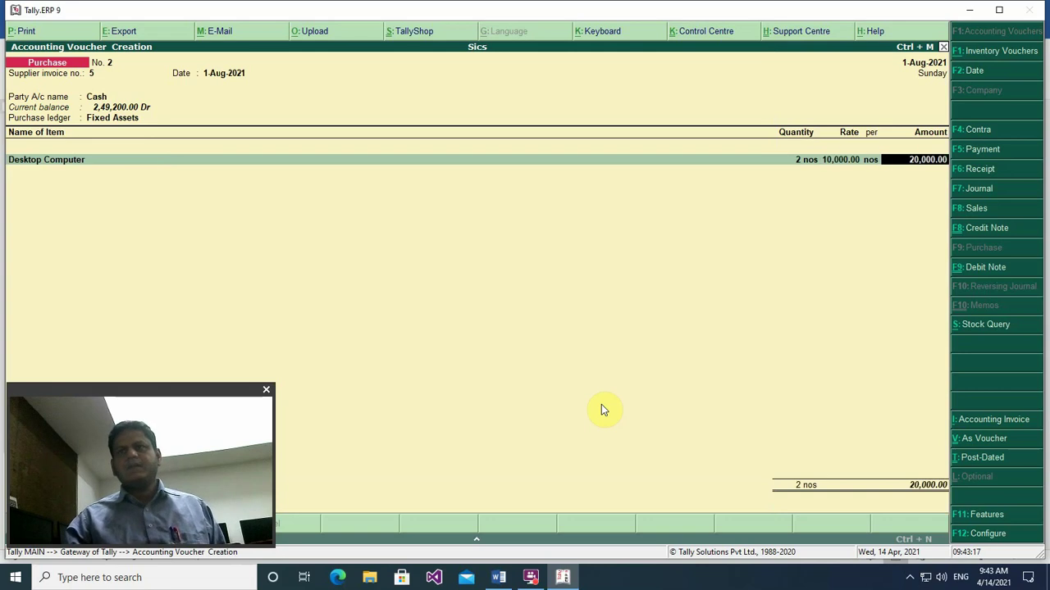
{"action": "key", "text": "Return"}
Step: Add Office Chair as the second invoice item with a quantity of 2 nos at a rate of 5,000 per nos
{"action": "key", "text": "Down"}
{"action": "key", "text": "Down"}
{"action": "key", "text": "Down"}
{"action": "key", "text": "Down"}
{"action": "key", "text": "Down"}
{"action": "key", "text": "Down"}
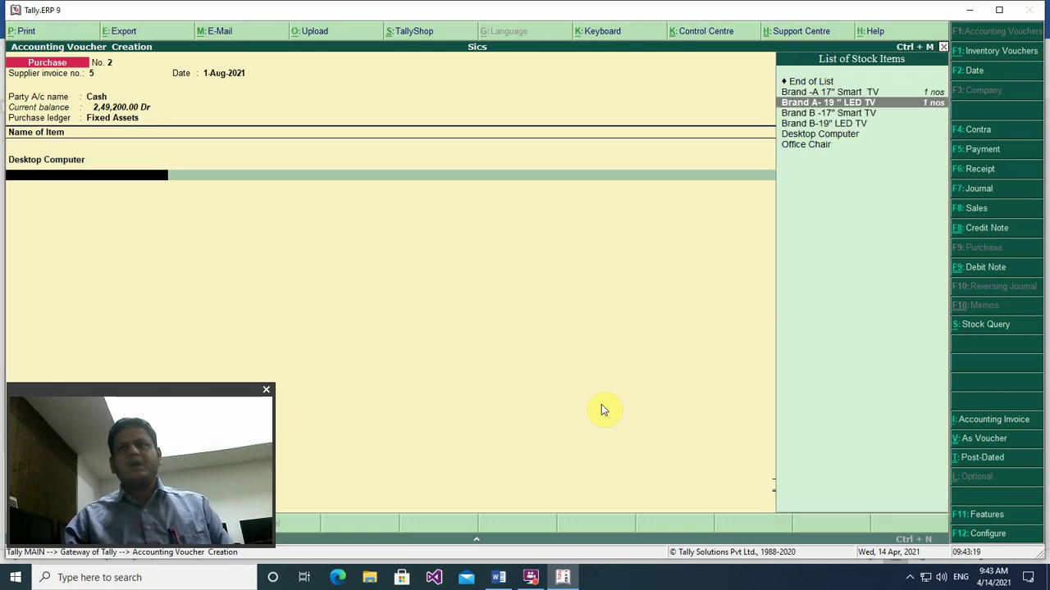
{"action": "key", "text": "Return"}
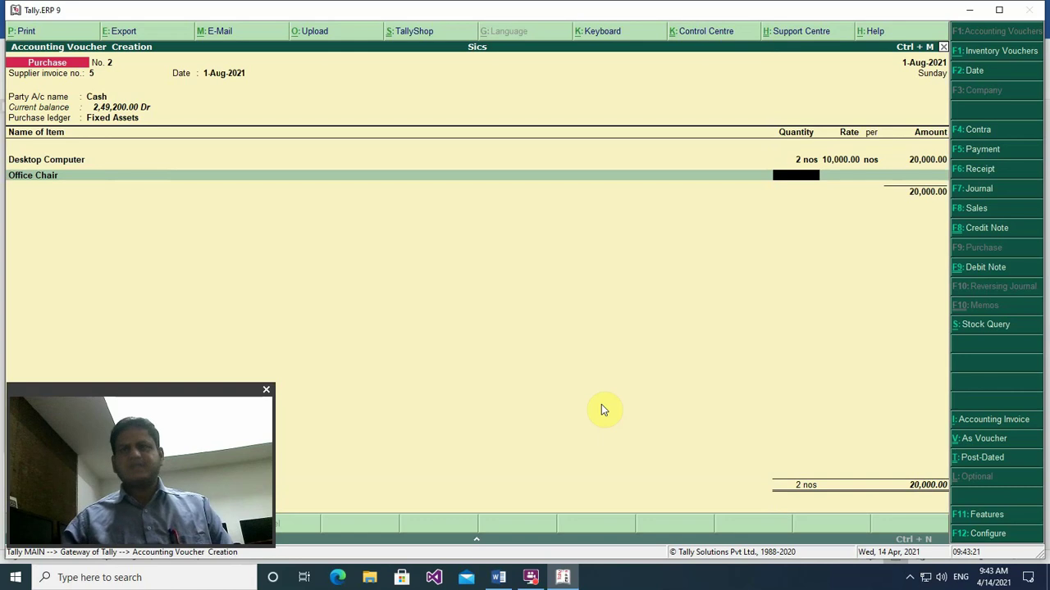
{"action": "type", "text": "2"}
{"action": "key", "text": "Return"}
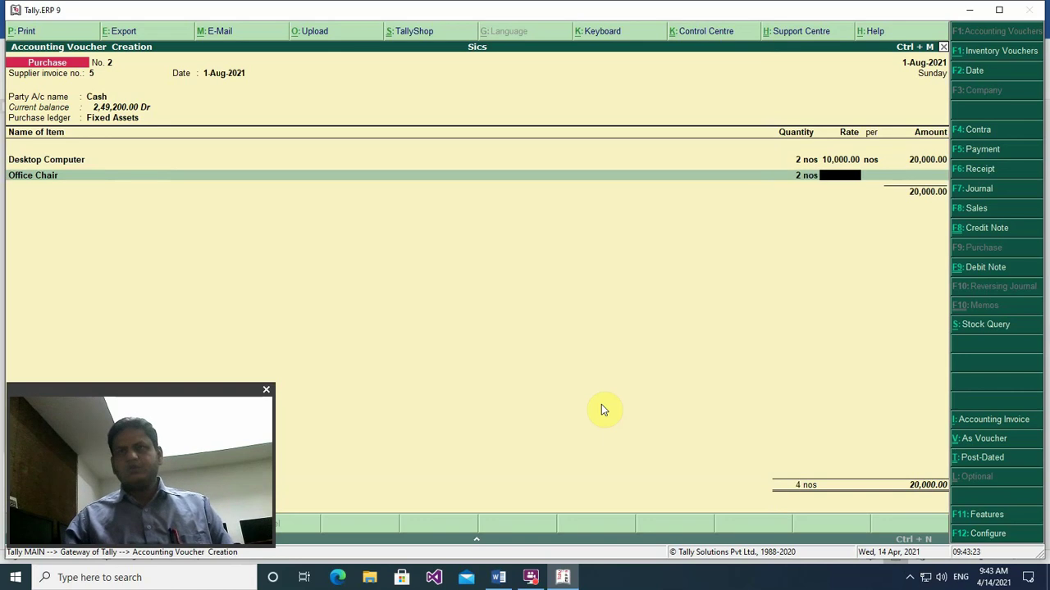
{"action": "type", "text": "5000"}
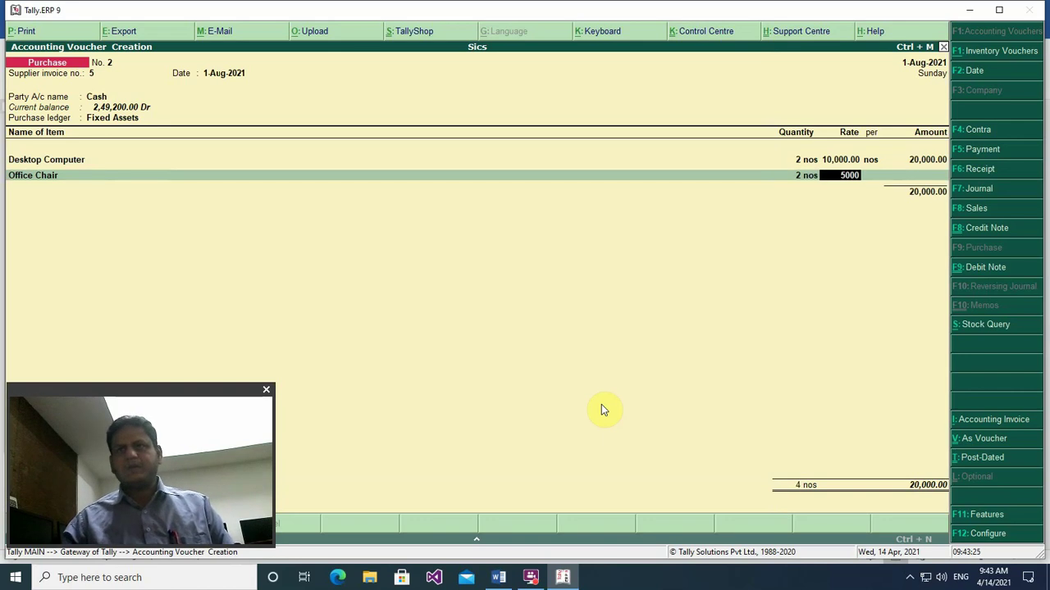
{"action": "key", "text": "Return"}
{"action": "key", "text": "Return"}
{"action": "key", "text": "Return"}
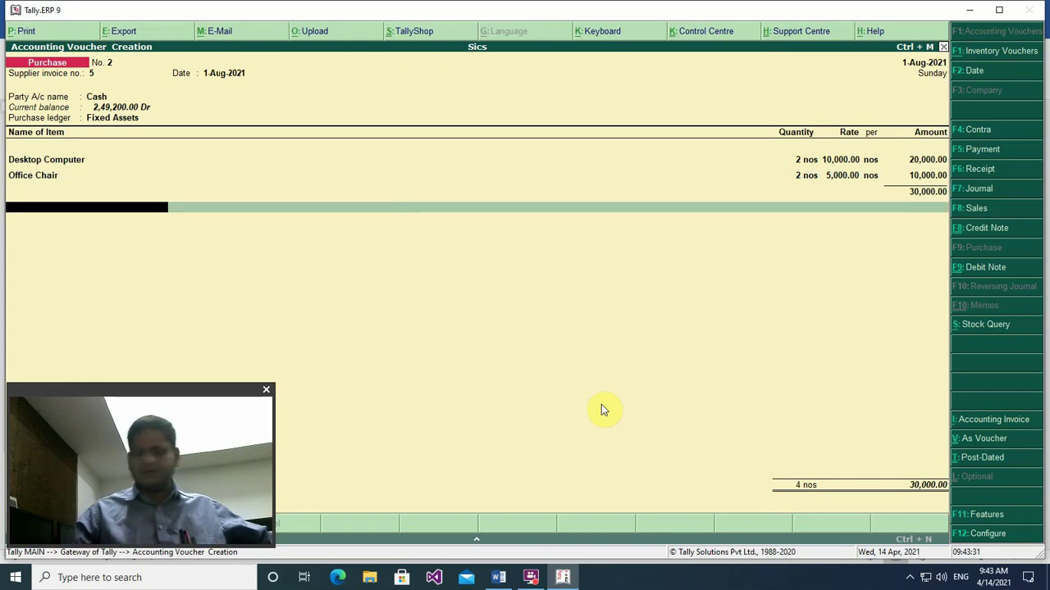
Step: End the invoice with no additional ledger and a blank narration, save the purchase voucher, and leave voucher entry
{"action": "key", "text": "Return"}
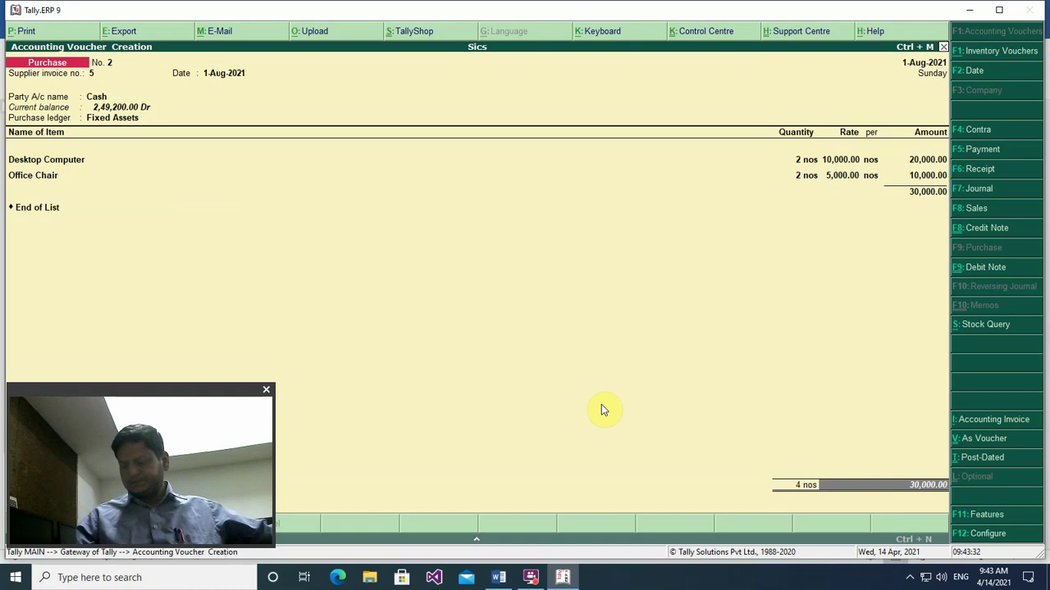
{"action": "key", "text": "Return"}
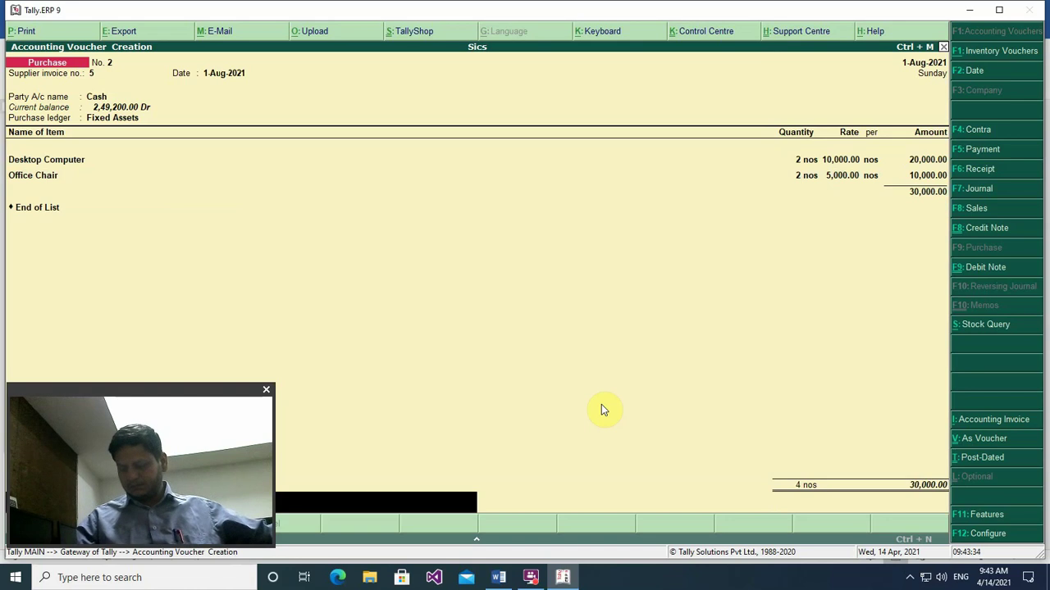
{"action": "key", "text": "Return"}
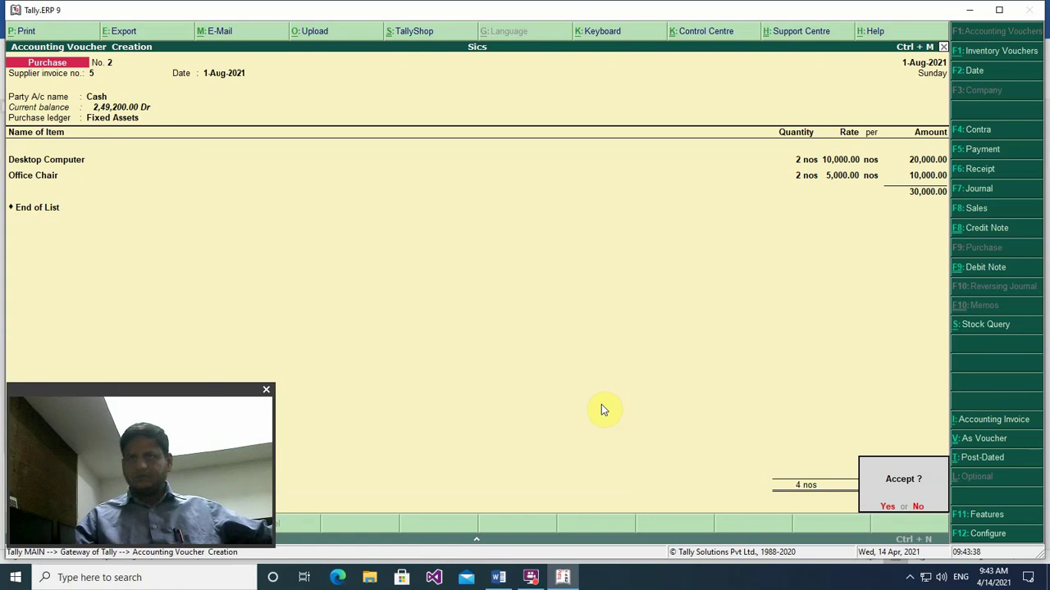
{"action": "key", "text": "Return"}
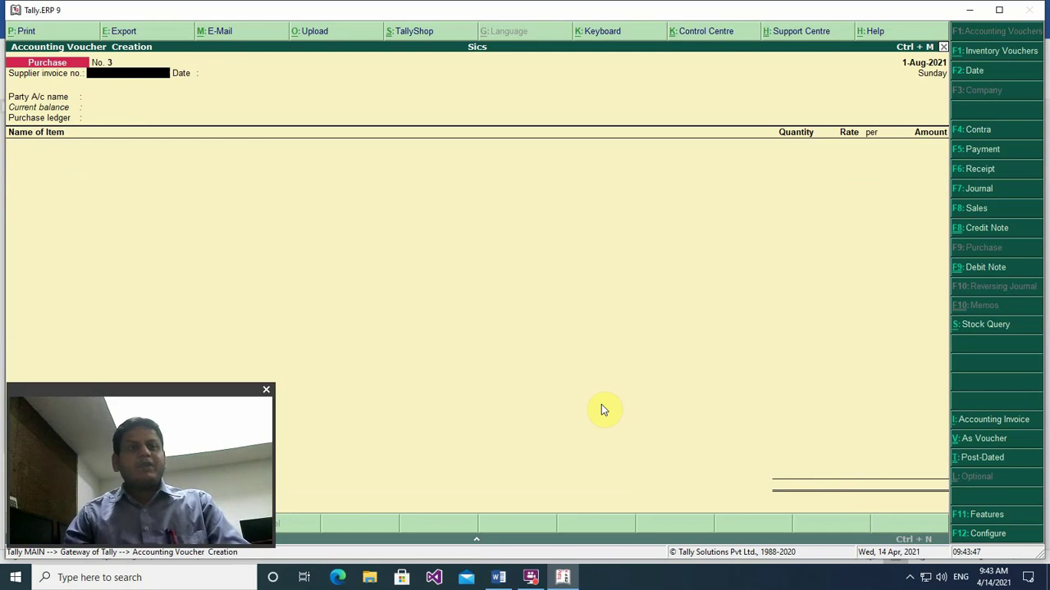
{"action": "key", "text": "Escape"}
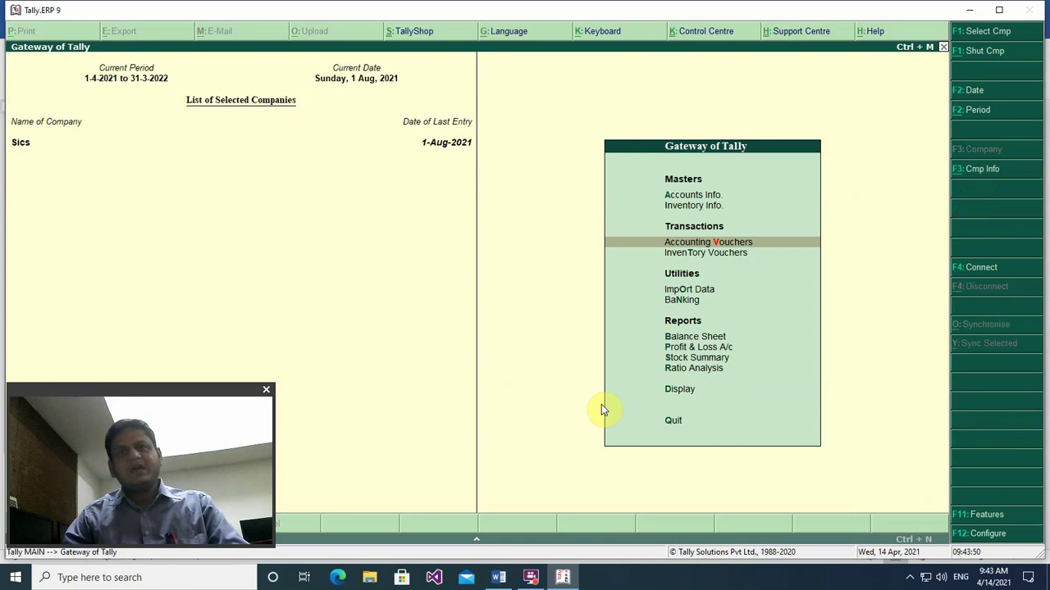
Step: Trace Fixed Assets from the balance sheet through the August entries to its purchase voucher, and return to the Gateway of Tally
{"action": "key", "text": "b"}
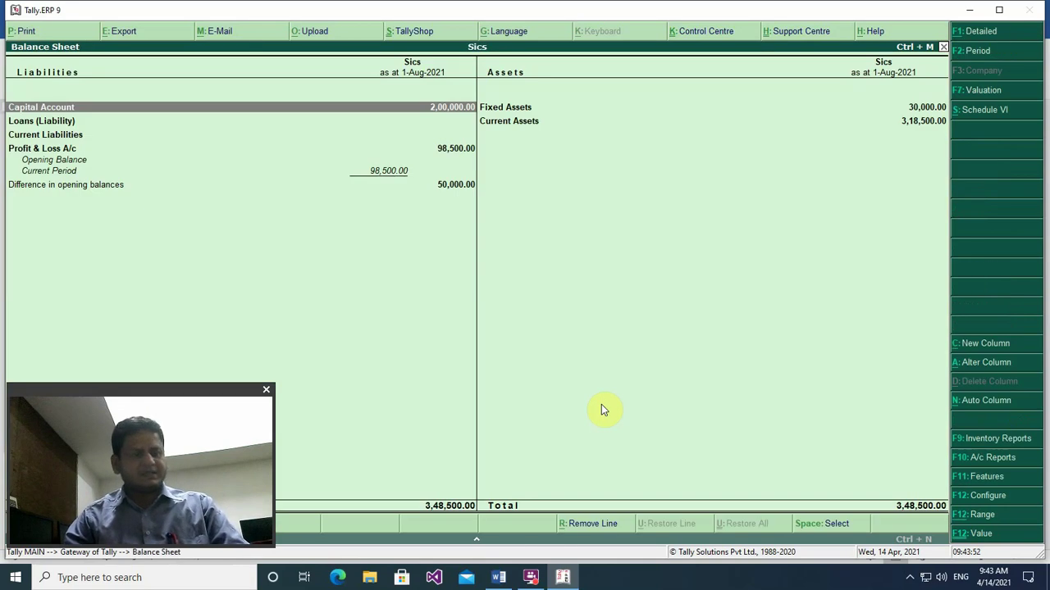
{"action": "key", "text": "Right"}
{"action": "key", "text": "Return"}
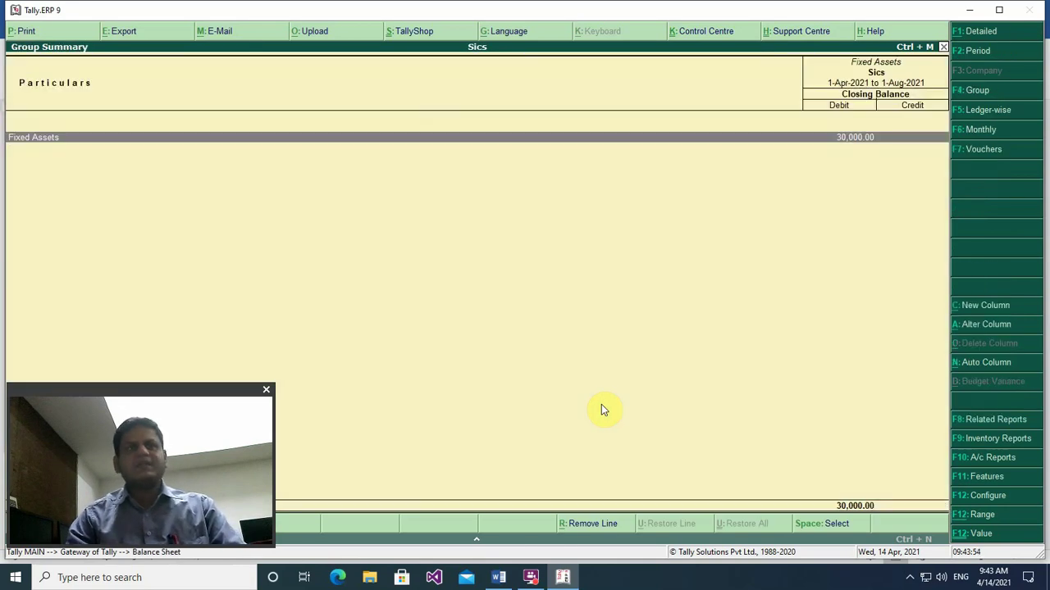
{"action": "key", "text": "Return"}
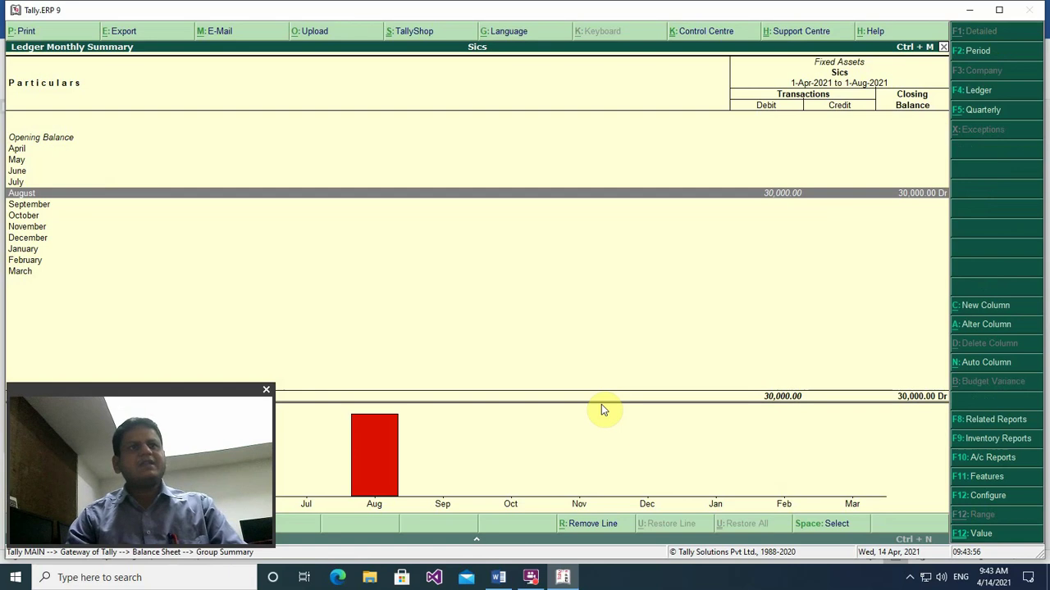
{"action": "key", "text": "Return"}
{"action": "key", "text": "Return"}
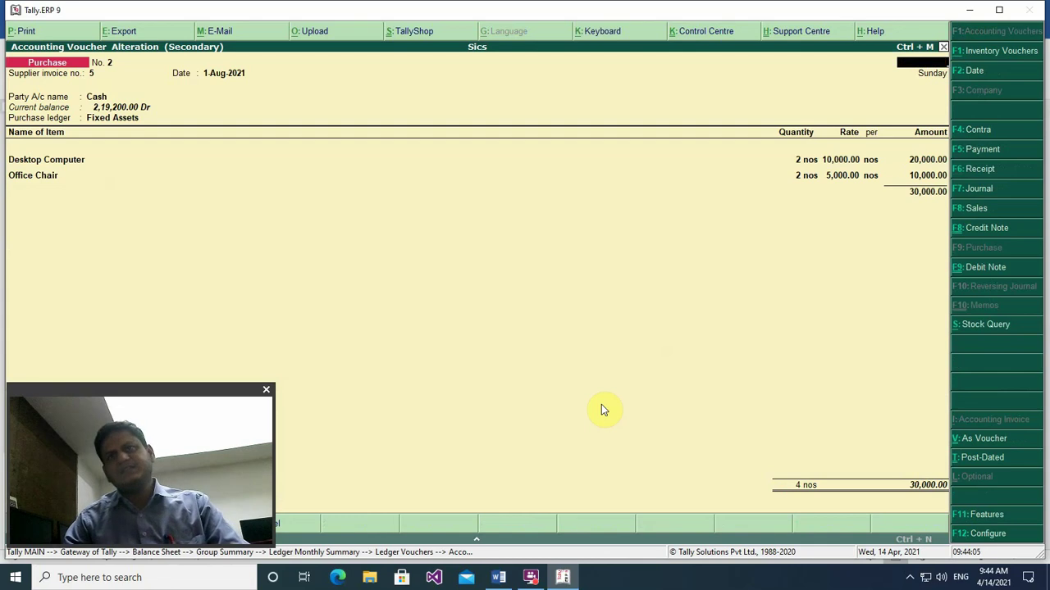
{"action": "key", "text": "Escape"}
{"action": "key", "text": "y"}
{"action": "key", "text": "Escape"}
{"action": "key", "text": "Escape"}
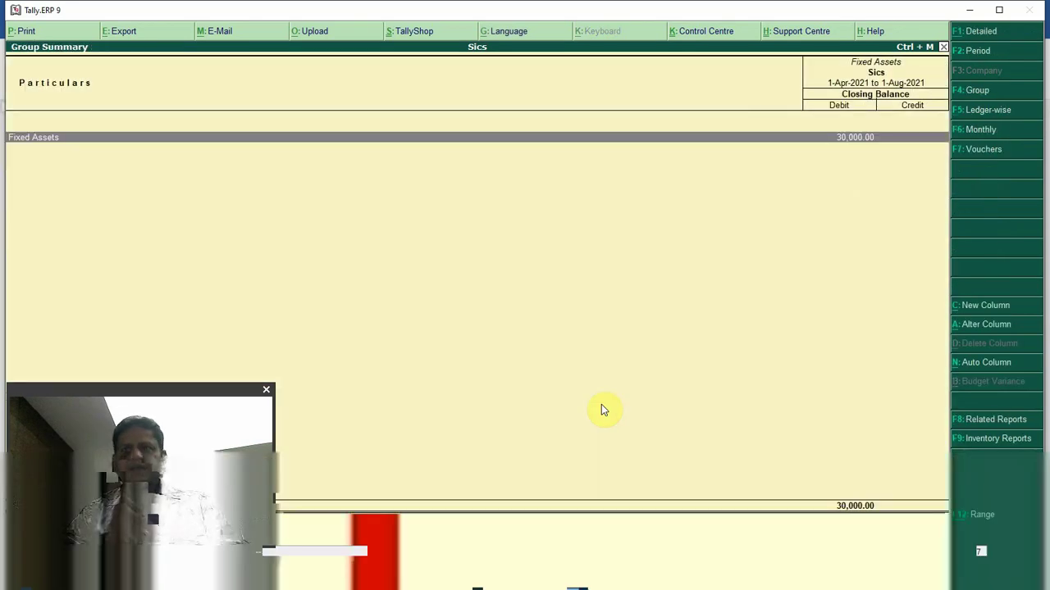
{"action": "key", "text": "Escape"}
{"action": "key", "text": "Escape"}
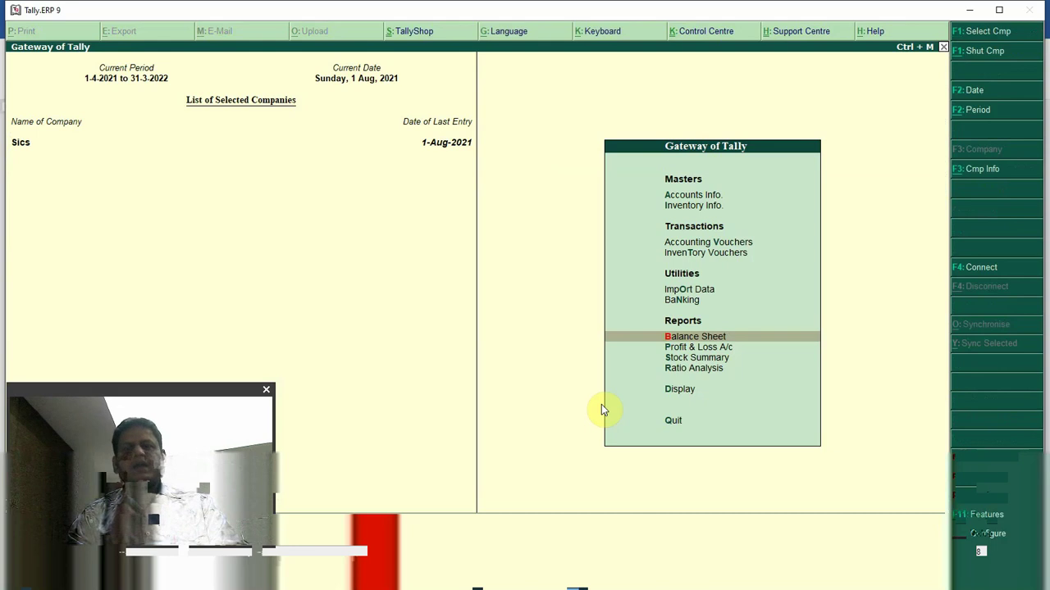
Step: Open the Inventory Books among the display reports
{"action": "key", "text": "Down"}
{"action": "key", "text": "Down"}
{"action": "key", "text": "Down"}
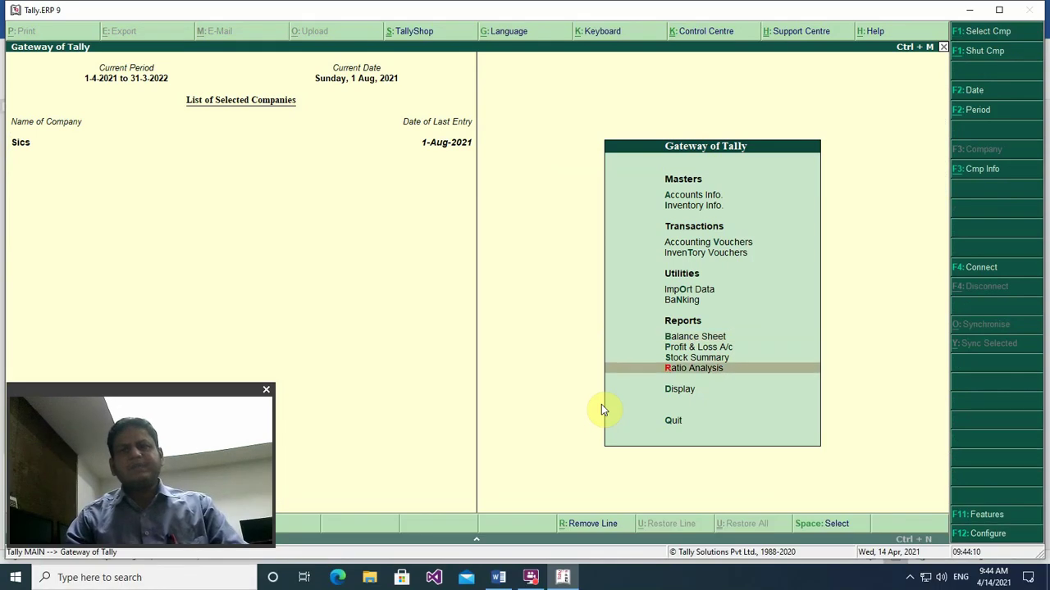
{"action": "key", "text": "Down"}
{"action": "key", "text": "Return"}
{"action": "key", "text": "Down"}
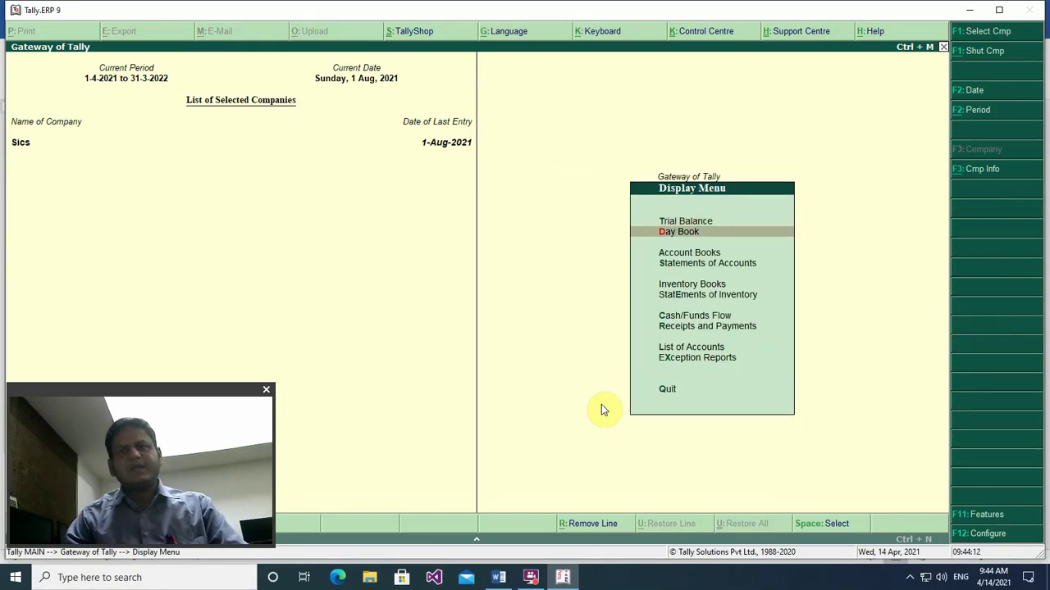
{"action": "key", "text": "Down"}
{"action": "key", "text": "Down"}
{"action": "key", "text": "Down"}
{"action": "key", "text": "Return"}
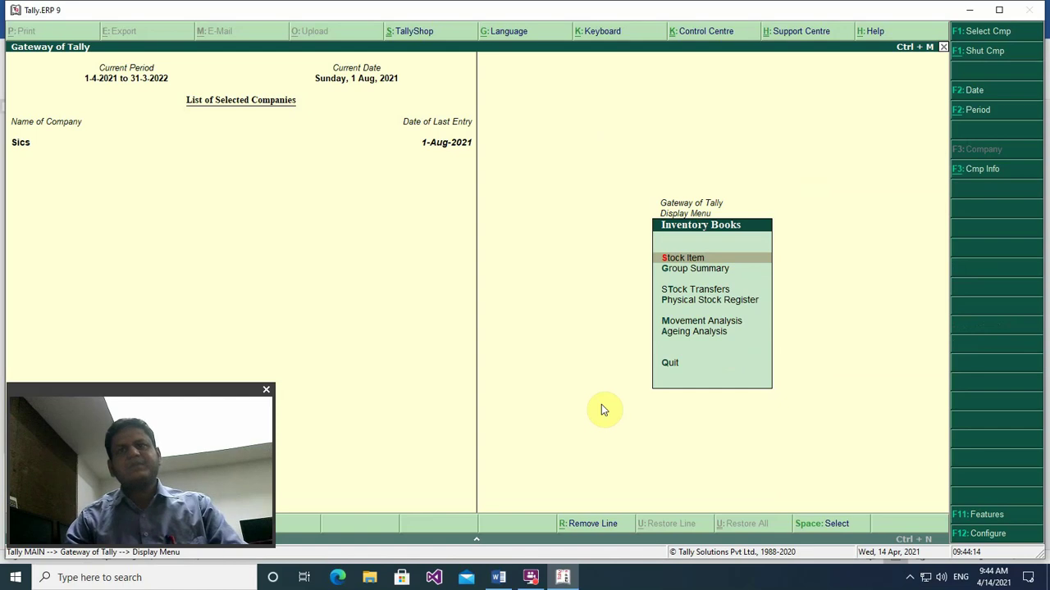
Step: Examine the inventory group summary of the Fixed Assets stock group, and return to the Gateway of Tally
{"action": "key", "text": "Down"}
{"action": "key", "text": "Return"}
{"action": "key", "text": "Down"}
{"action": "key", "text": "Down"}
{"action": "key", "text": "Down"}
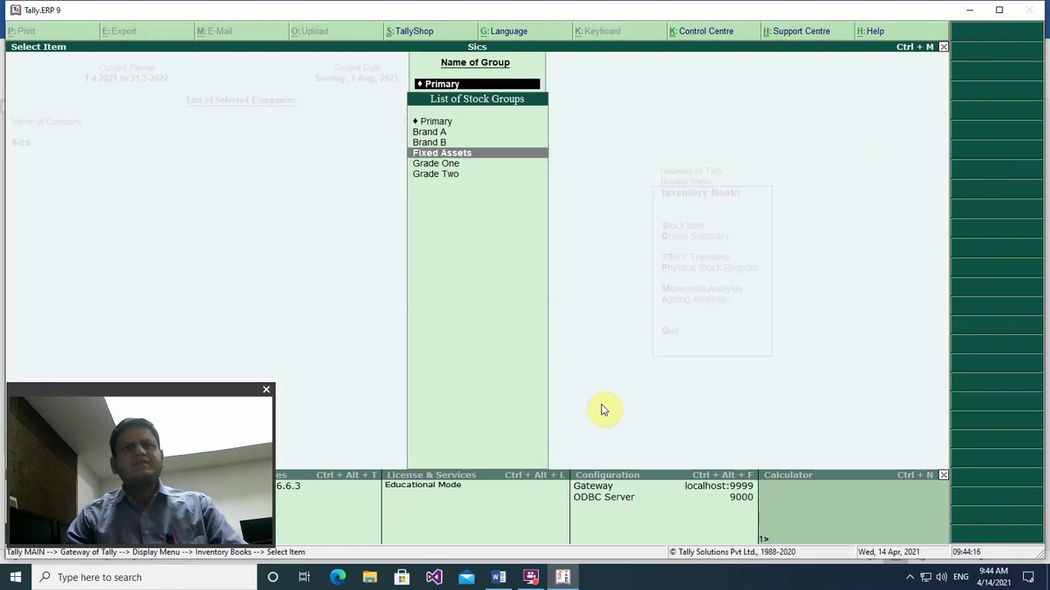
{"action": "key", "text": "Return"}
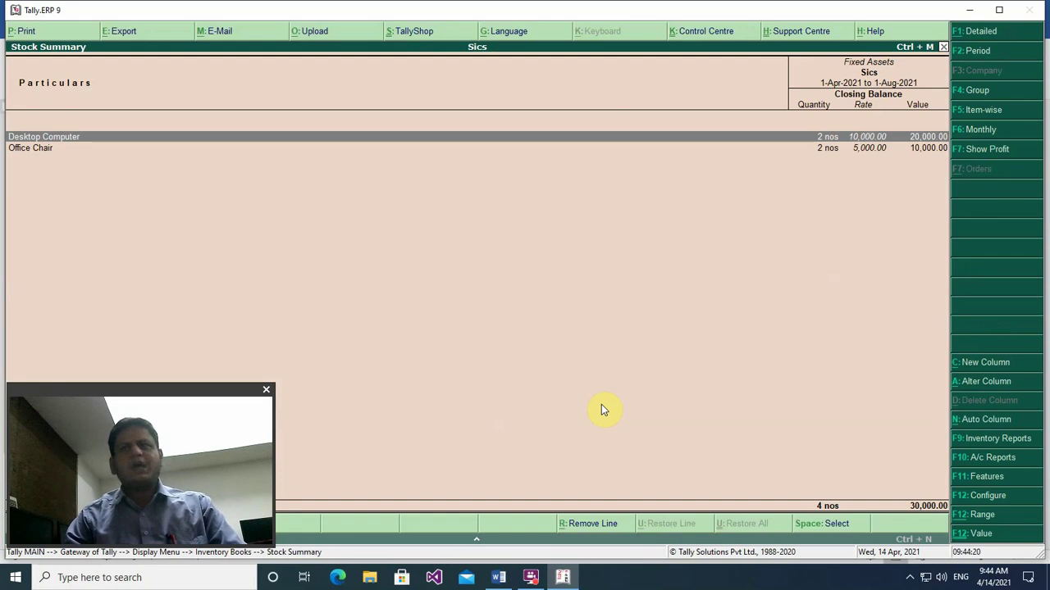
{"action": "key", "text": "Down"}
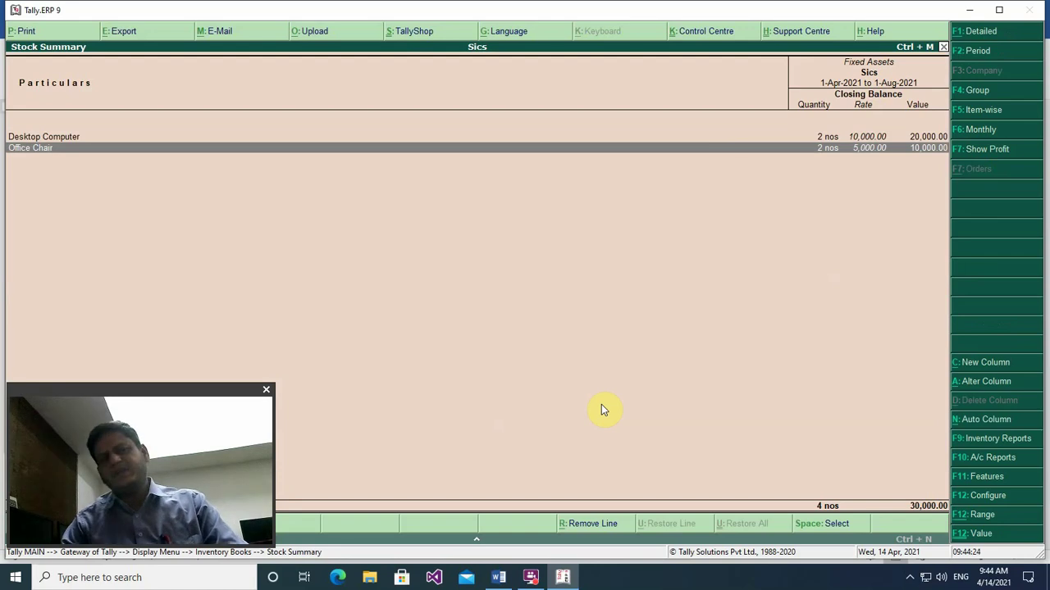
{"action": "key", "text": "Escape"}
{"action": "key", "text": "Escape"}
{"action": "key", "text": "Escape"}
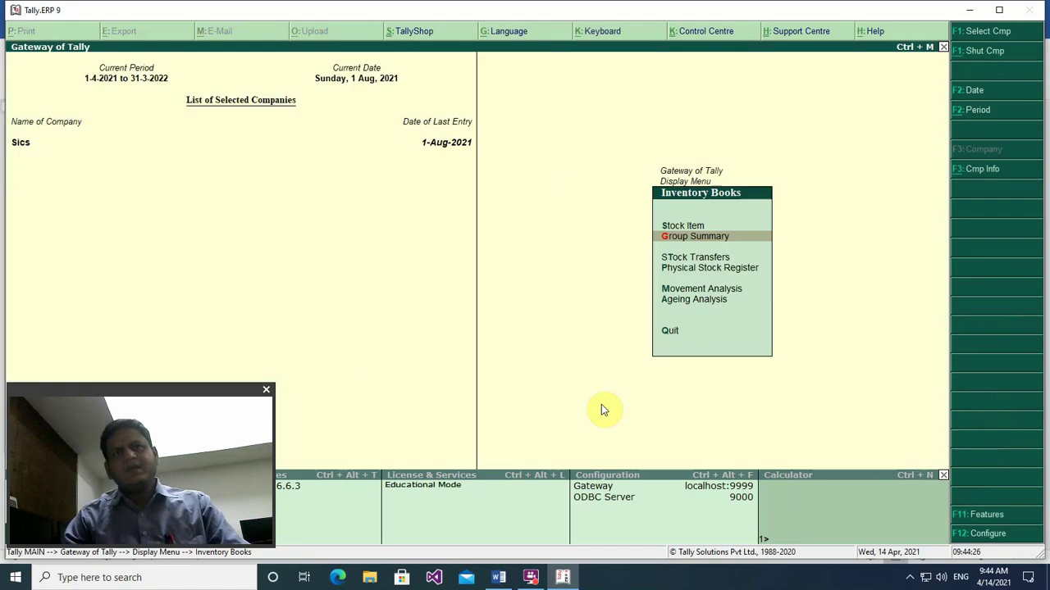
{"action": "key", "text": "Escape"}
{"action": "key", "text": "Escape"}
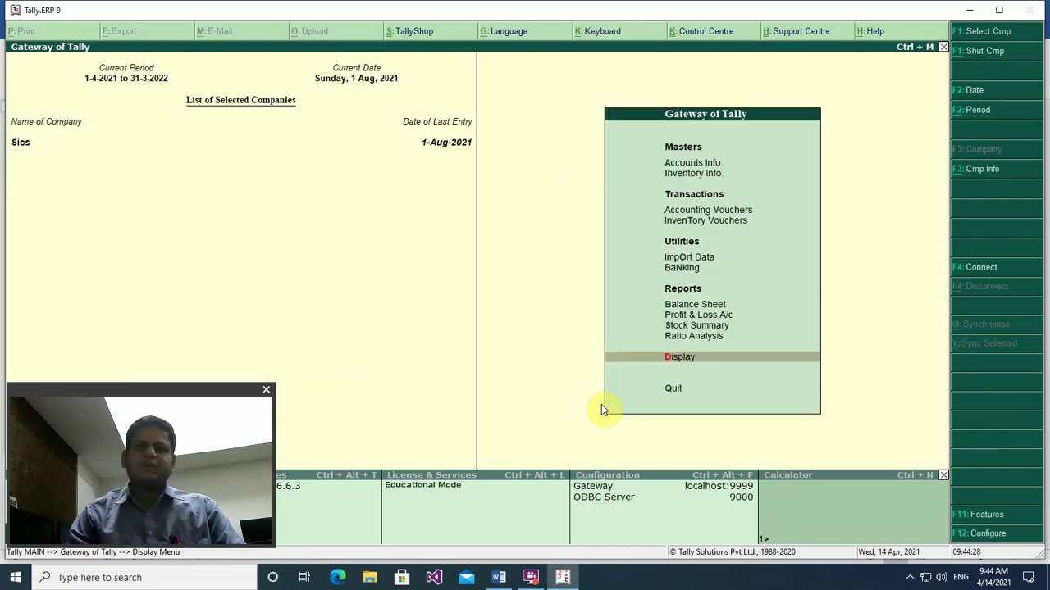
Step: Open the balance sheet and look into its Fixed Assets group summary
{"action": "key", "text": "Up"}
{"action": "key", "text": "Up"}
{"action": "key", "text": "Up"}
{"action": "key", "text": "Up"}
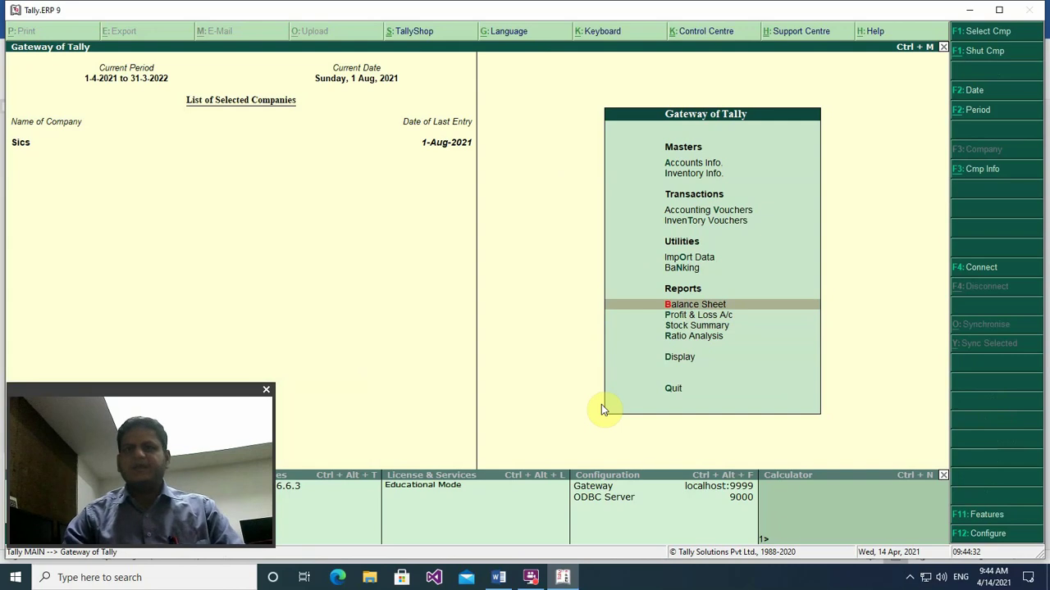
{"action": "key", "text": "Return"}
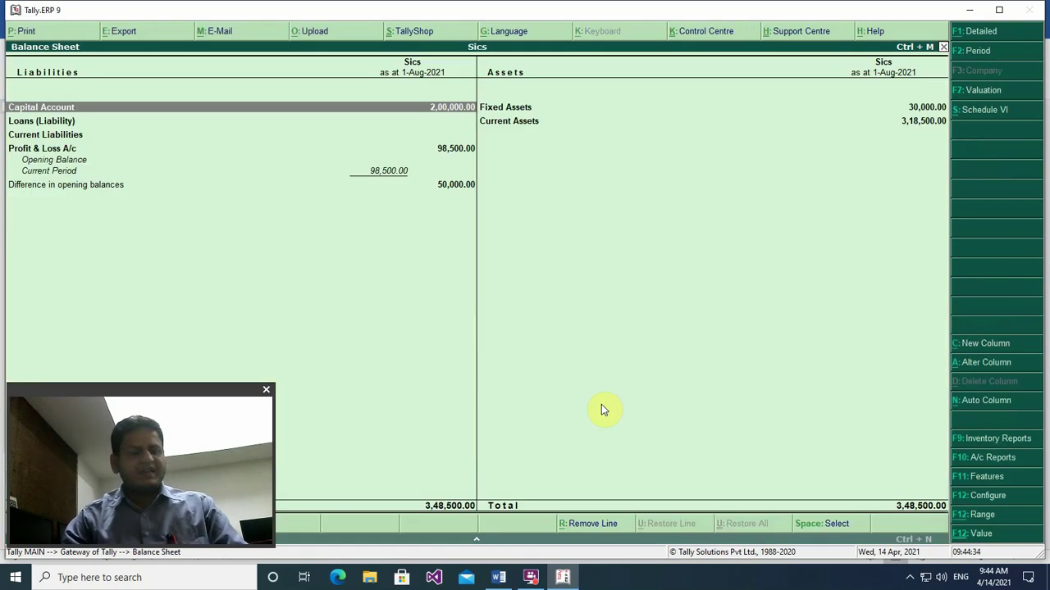
{"action": "key", "text": "Right"}
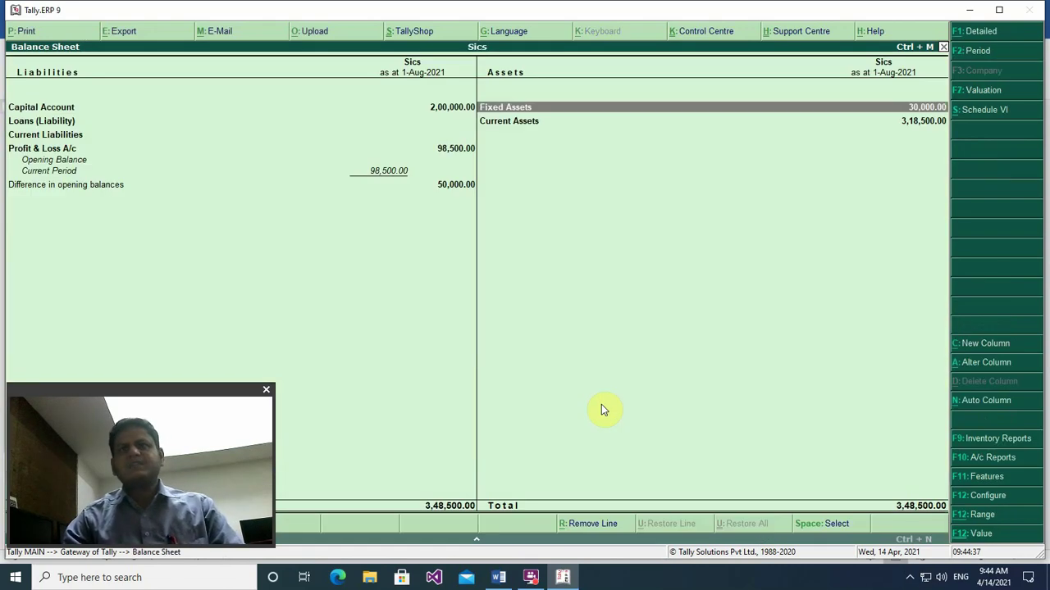
{"action": "key", "text": "Return"}
{"action": "key", "text": "Escape"}
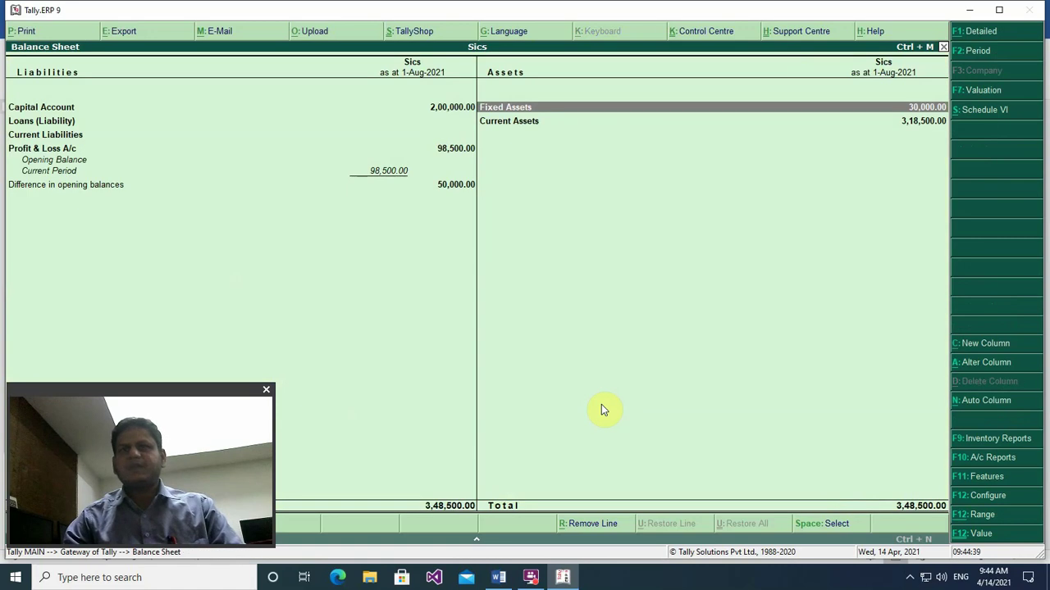
Step: Examine the stock summary behind Closing Stock under Current Assets, and return to the balance sheet
{"action": "key", "text": "Down"}
{"action": "key", "text": "Return"}
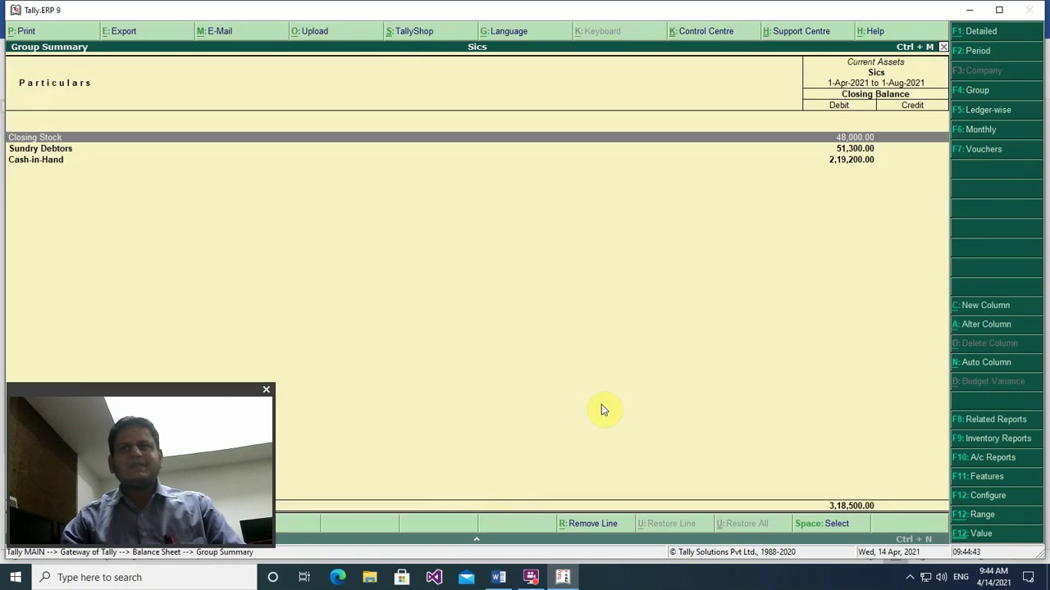
{"action": "key", "text": "Return"}
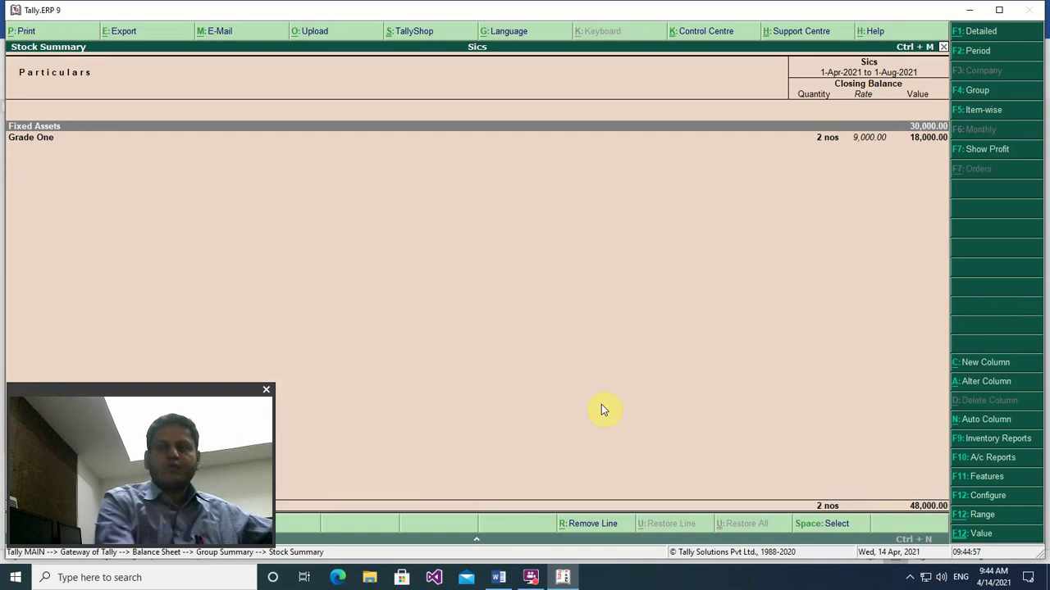
{"action": "key", "text": "Escape"}
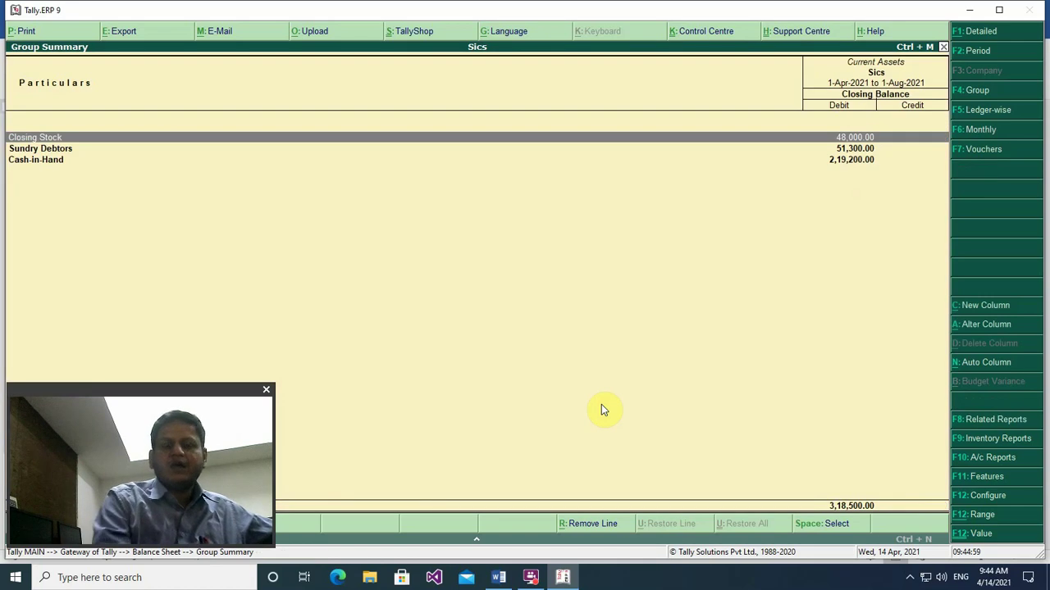
{"action": "key", "text": "Escape"}
Step: Compare the Fixed Assets group summary with the Closing Stock breakdown under Current Assets
{"action": "key", "text": "Up"}
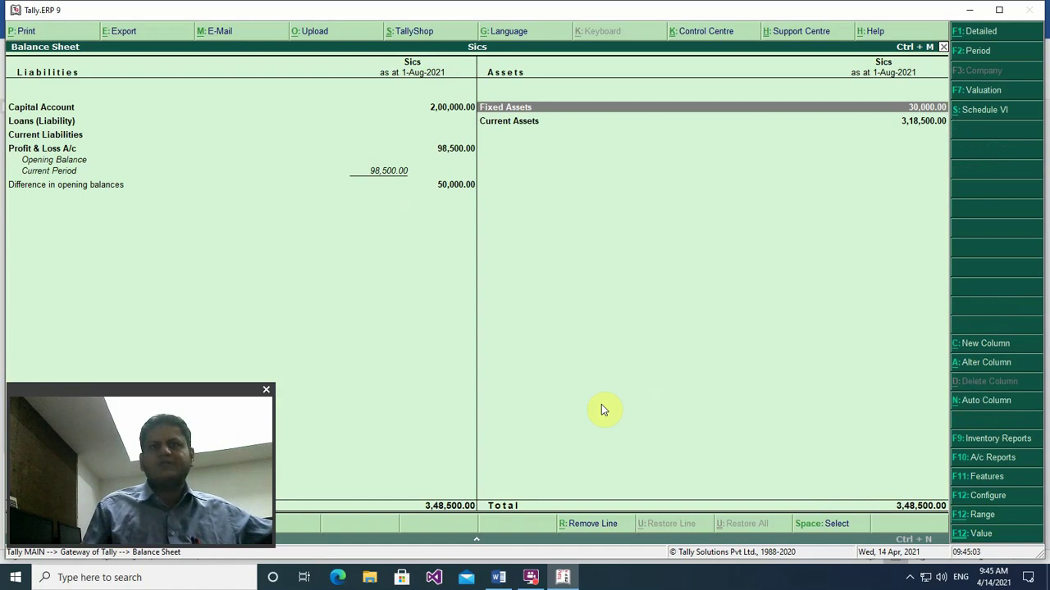
{"action": "key", "text": "Return"}
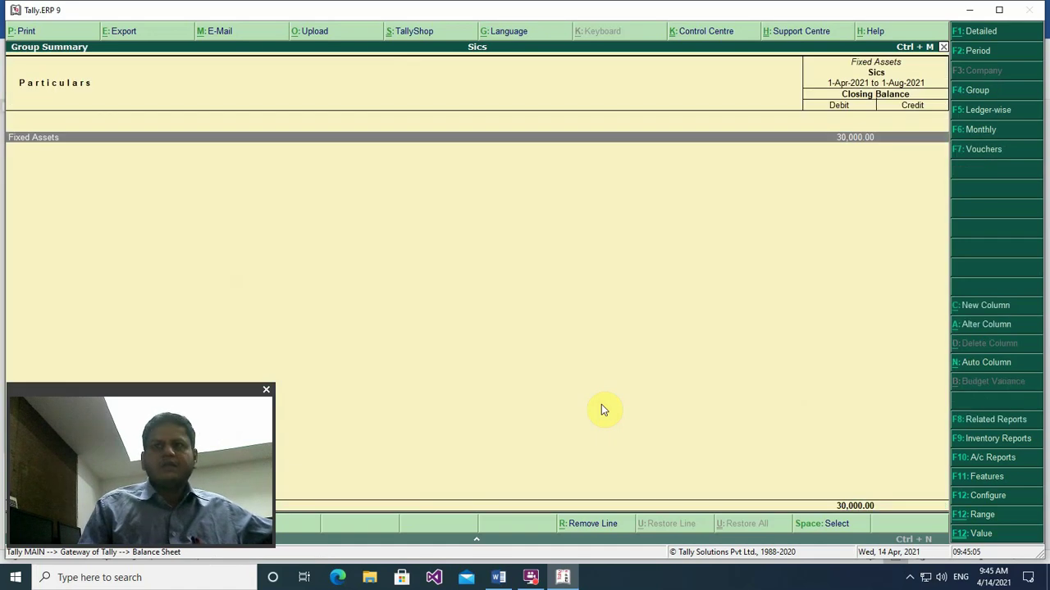
{"action": "key", "text": "Escape"}
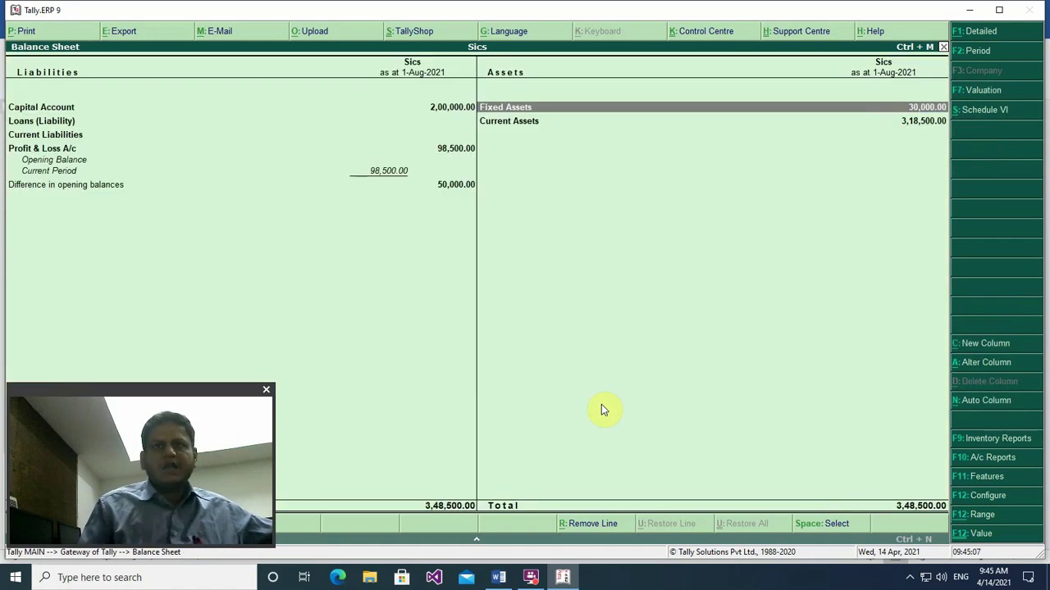
{"action": "key", "text": "Down"}
{"action": "key", "text": "Return"}
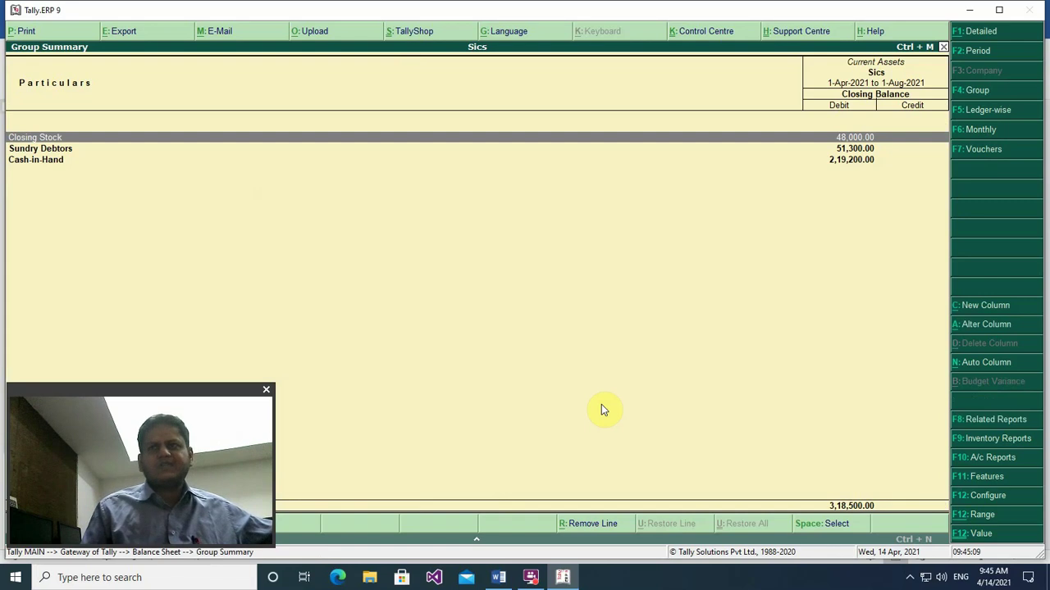
{"action": "key", "text": "Return"}
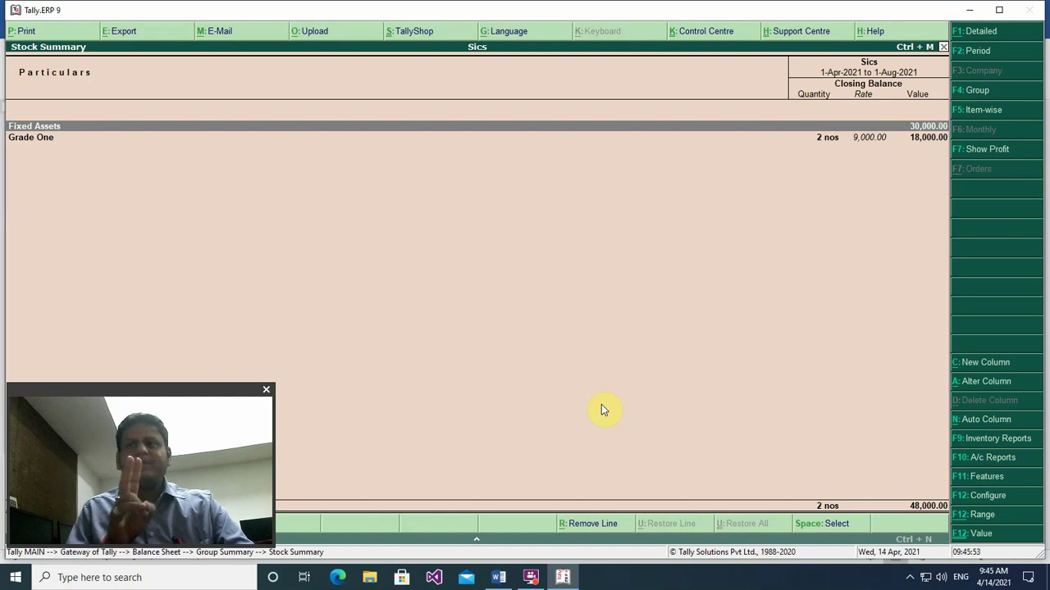
{"action": "key", "text": "Escape"}
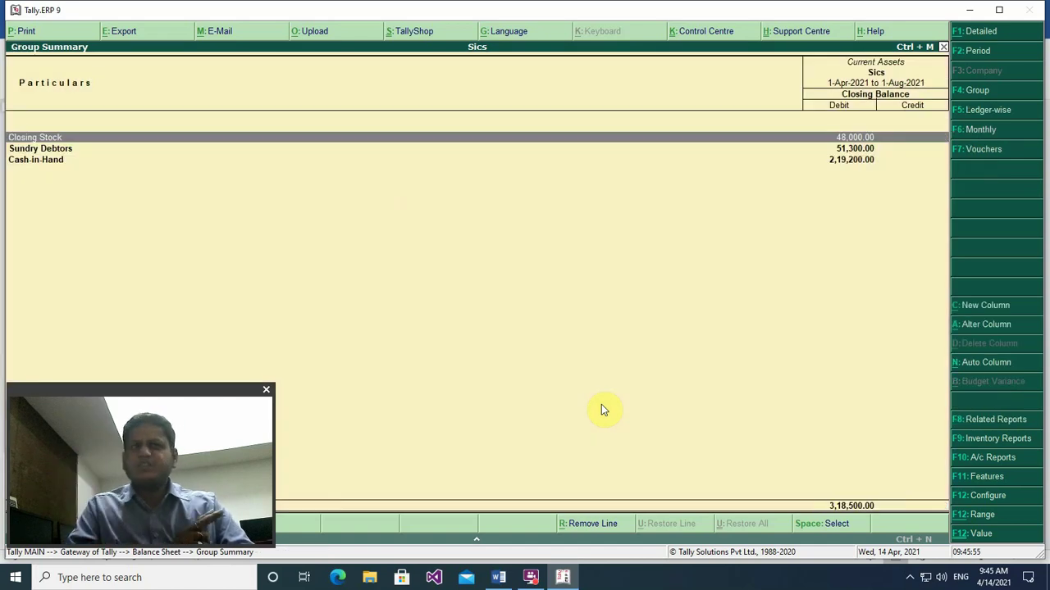